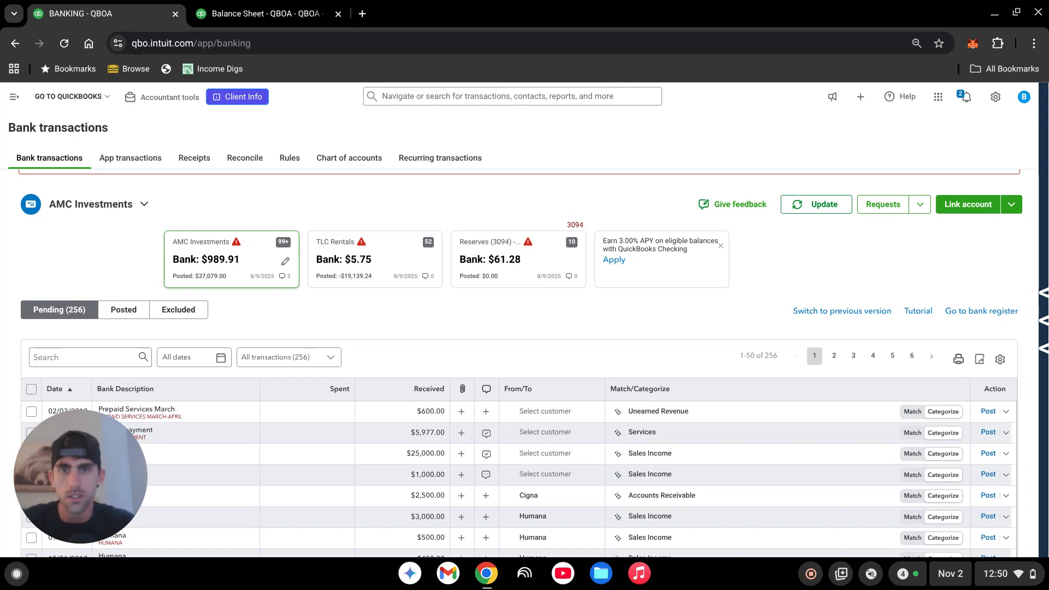
- Search the chart of accounts for "unearn" and for "monthly" to examine the liability and income accounts
scroll(524, 360, "down", 1)
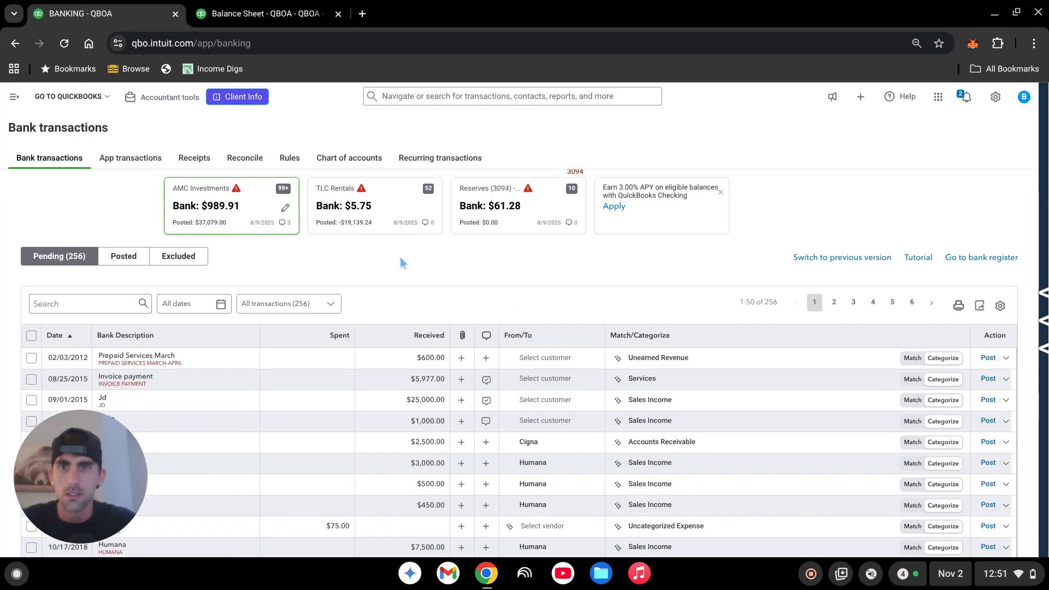
left_click(15, 101)
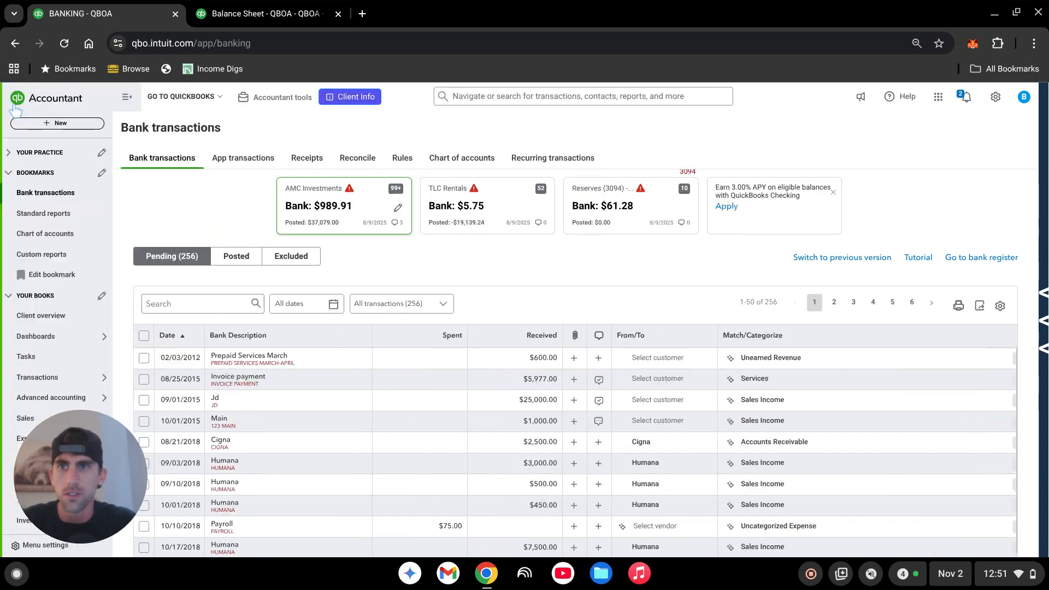
left_click(52, 240)
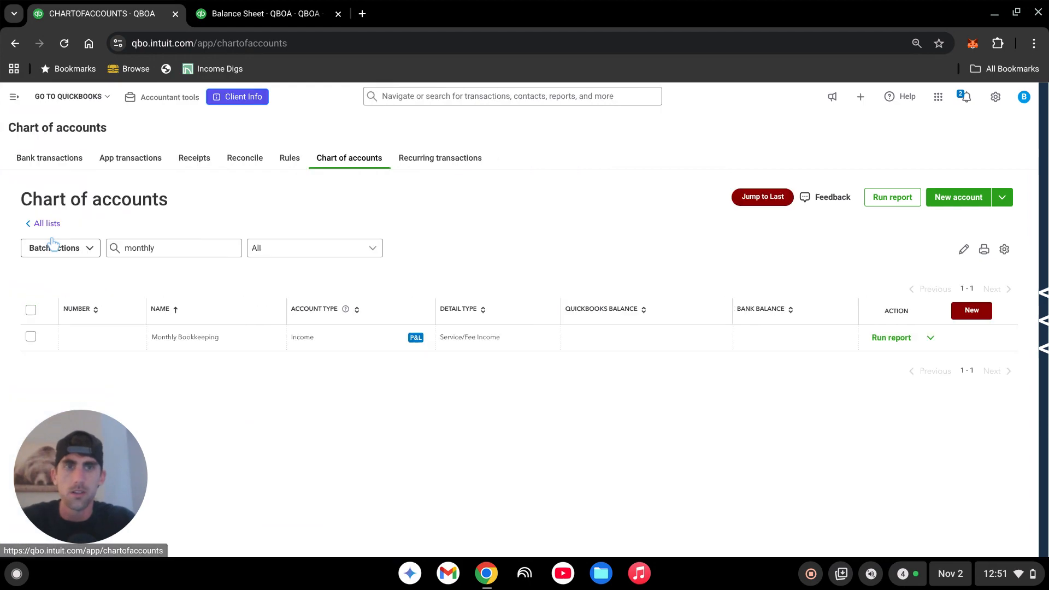
left_click(164, 252)
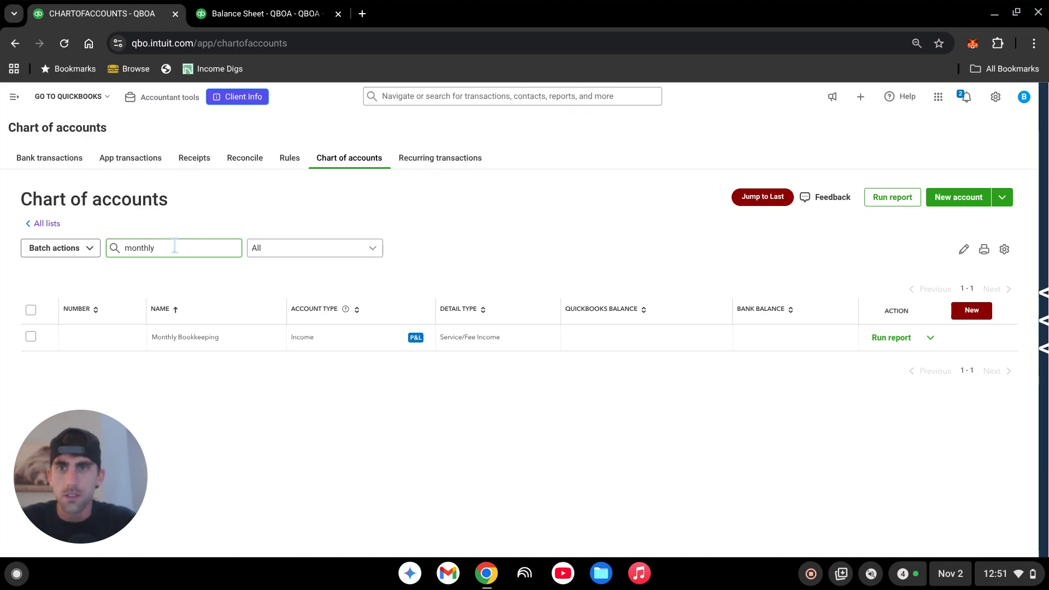
left_click(175, 246)
double_click(175, 246)
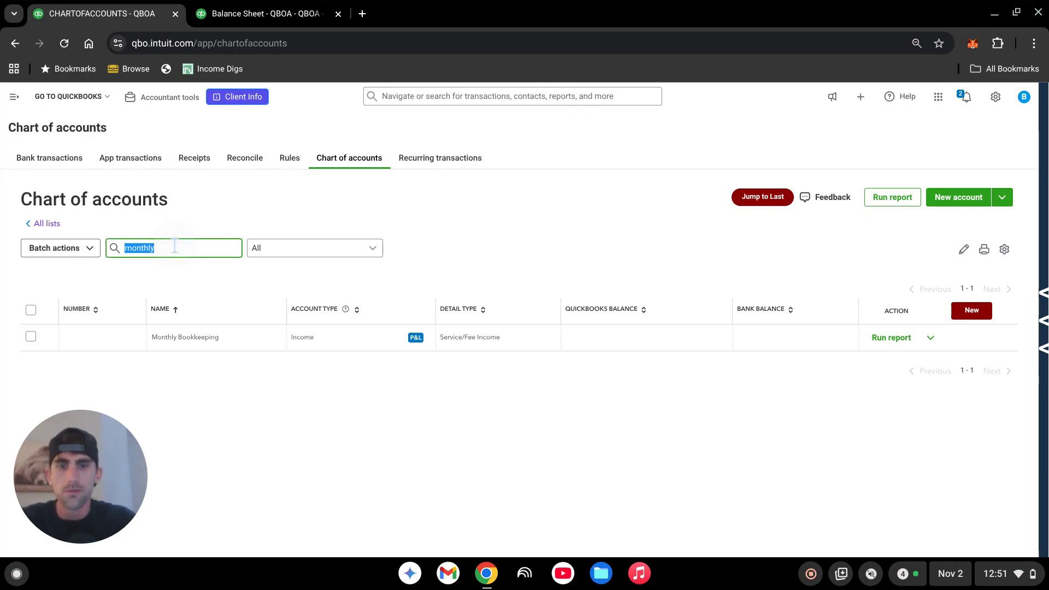
type("unearn")
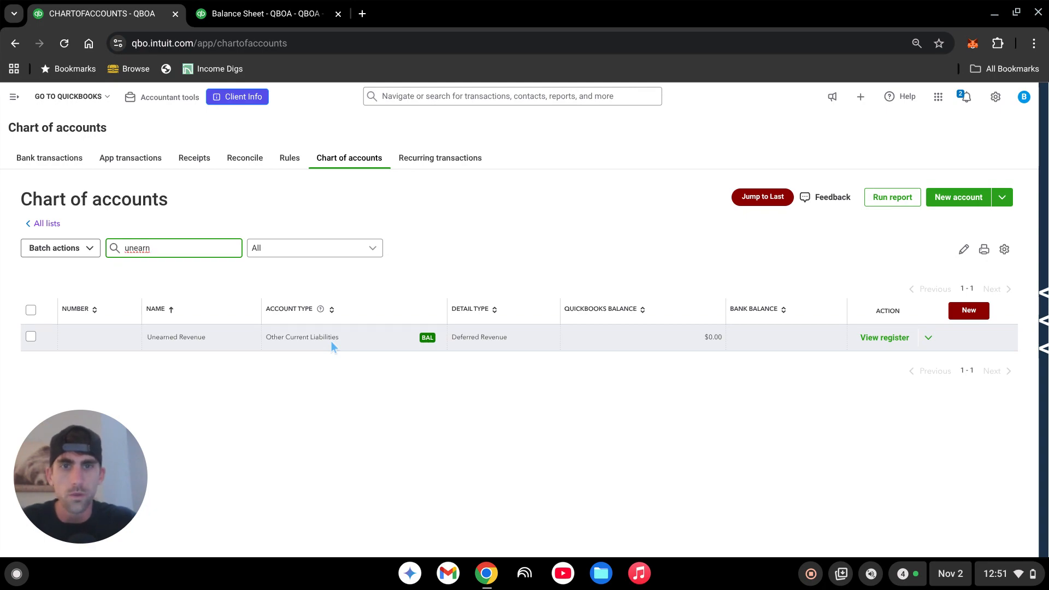
double_click(170, 249)
type("monthly")
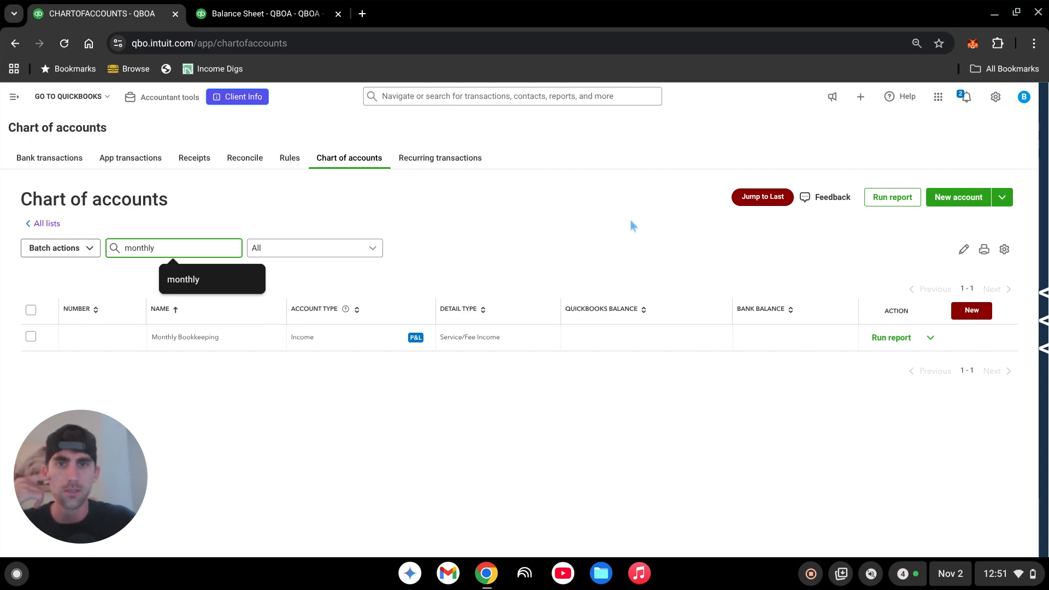
- Search the products and services list for "unearned"
left_click(1000, 101)
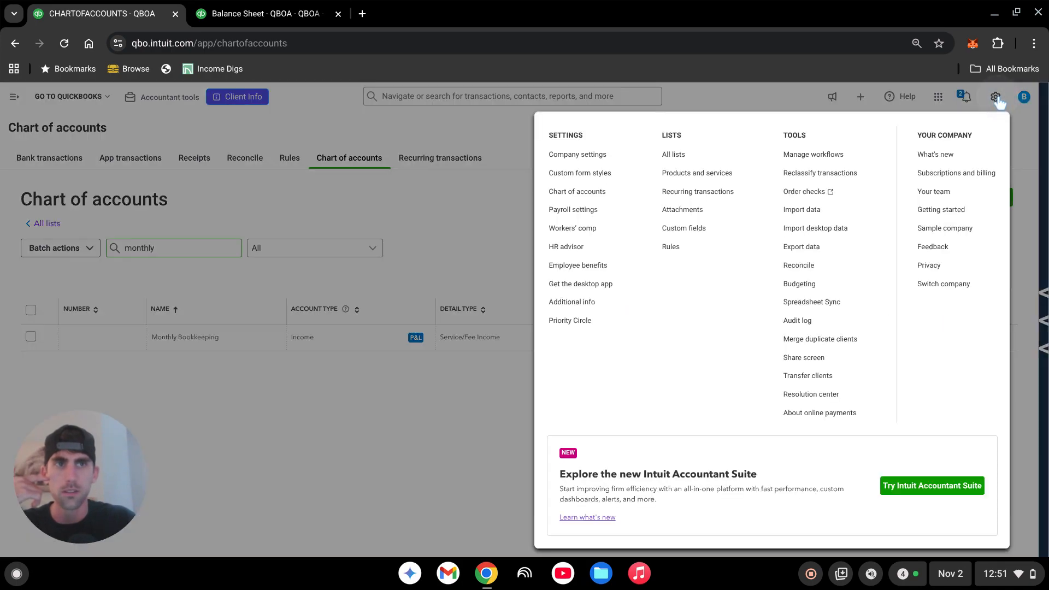
left_click(715, 173)
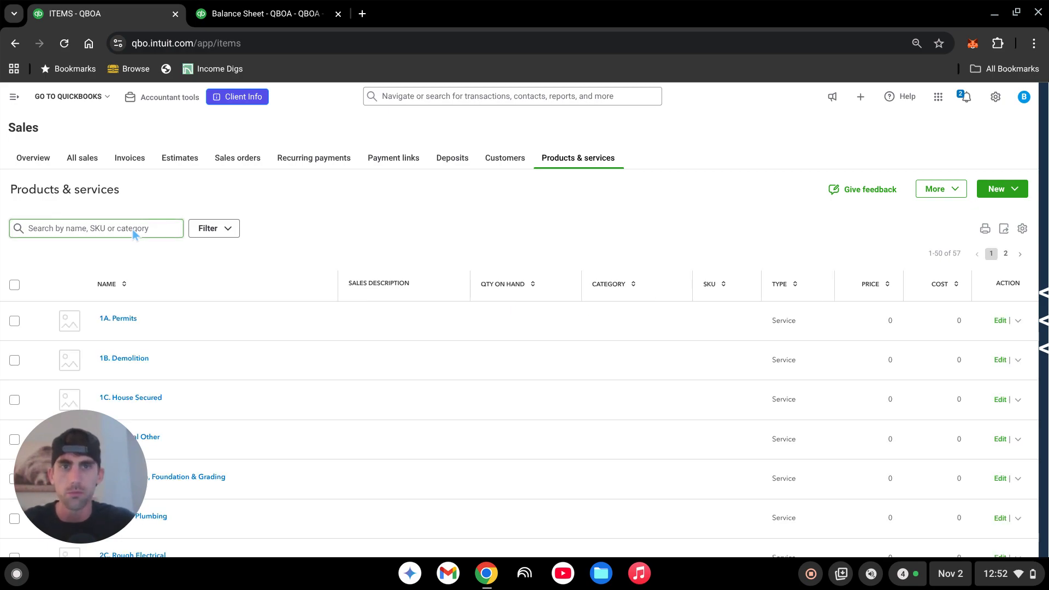
left_click(133, 229)
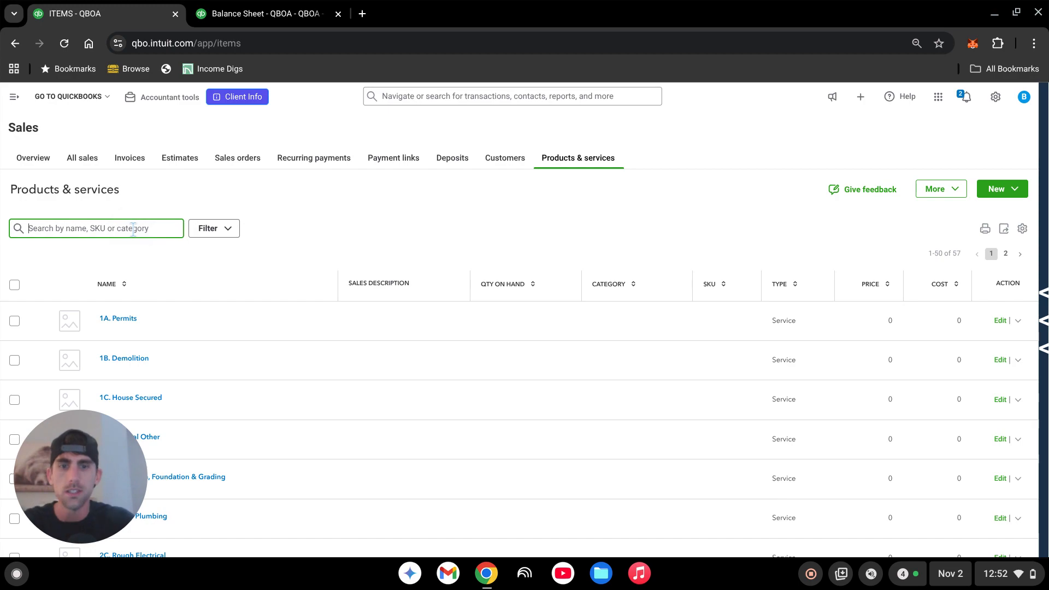
type("unearne")
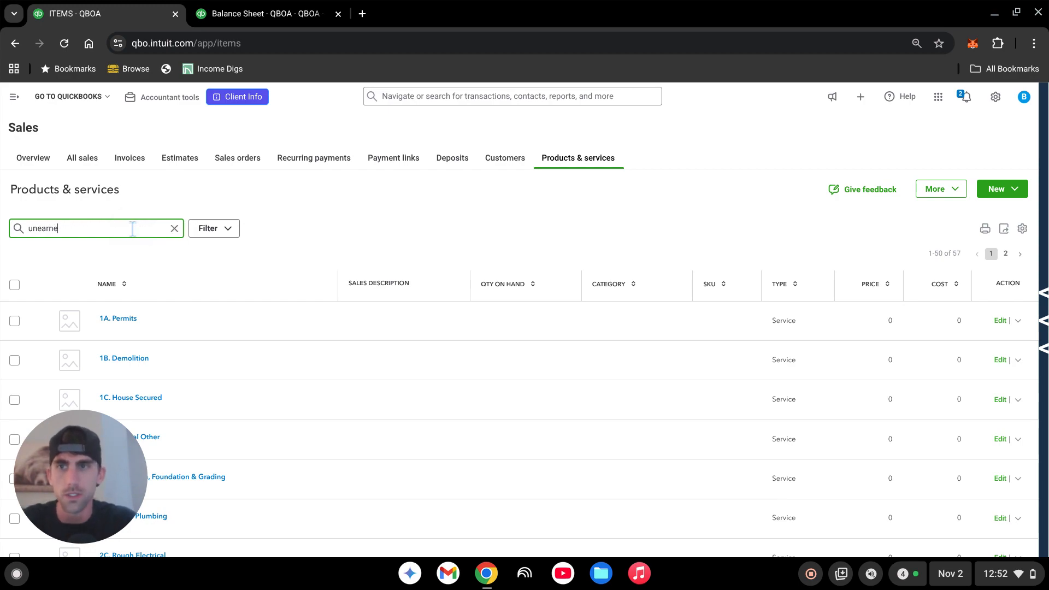
type("d")
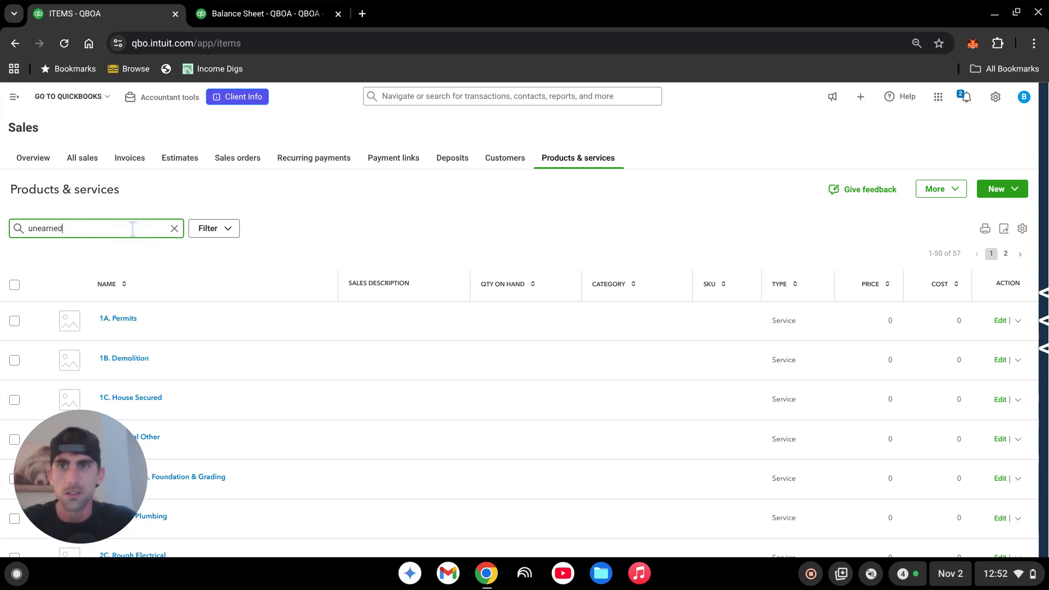
key("Return")
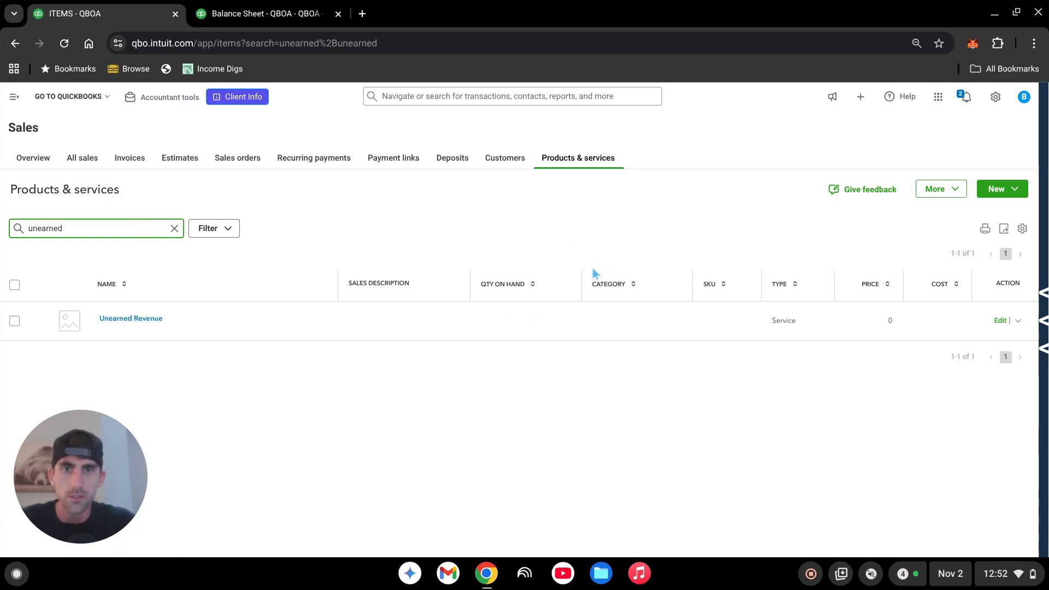
- Examine the name and income account in the Unearned Revenue service's settings, and close them without changes
left_click(1000, 322)
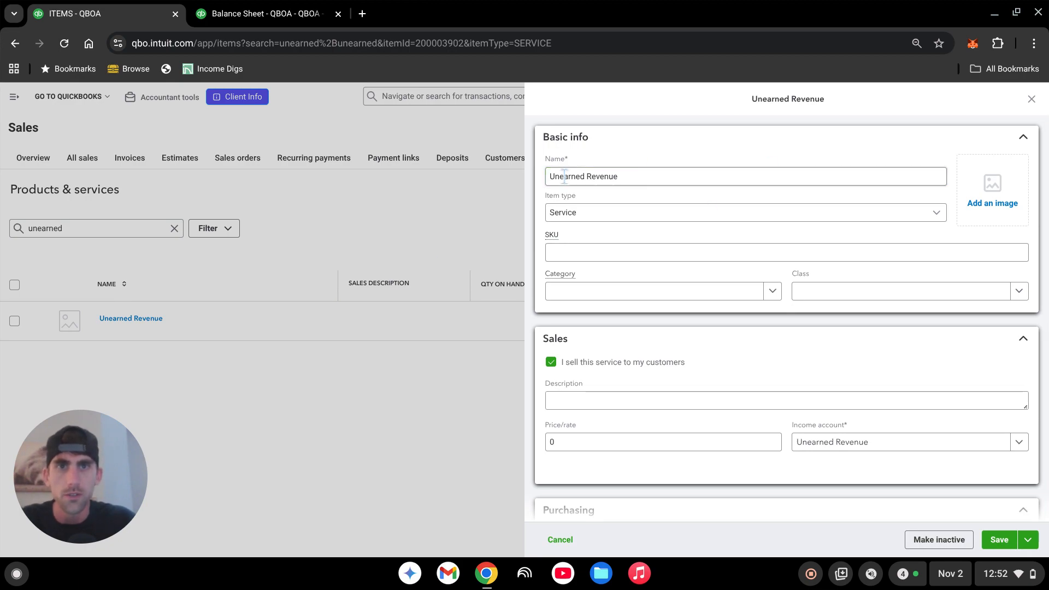
left_click(601, 176)
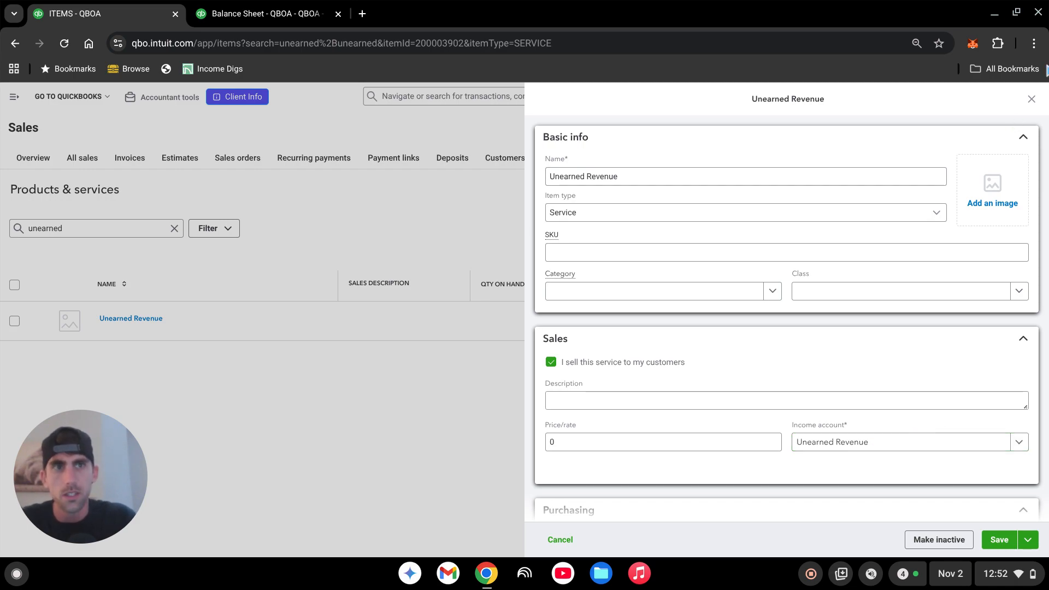
left_click(1031, 100)
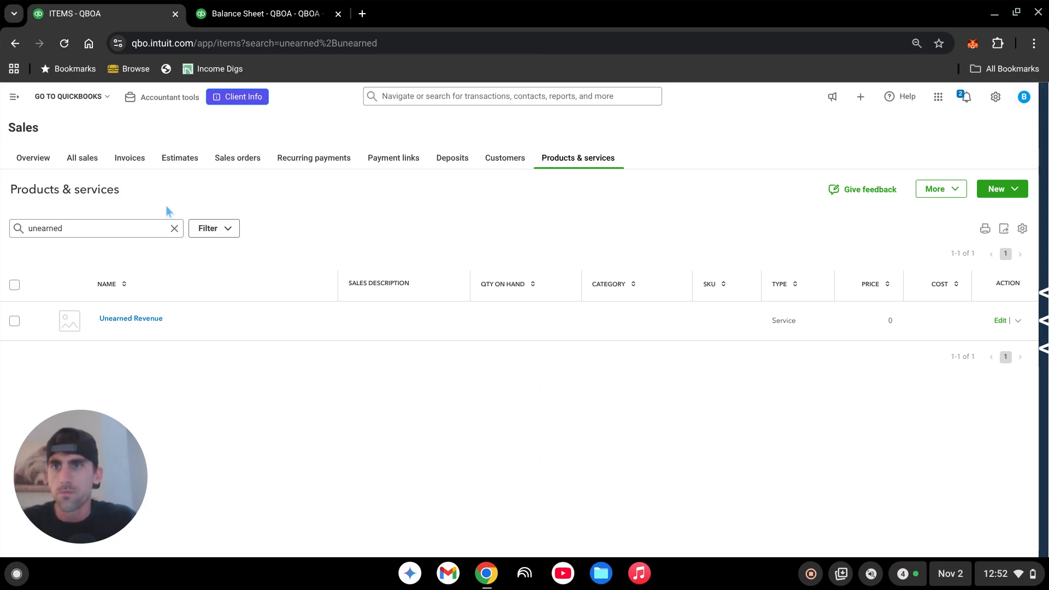
- Open the details of the $600.00 Prepaid Services March deposit dated 02/03/2012 in the pending bank transactions
left_click(14, 98)
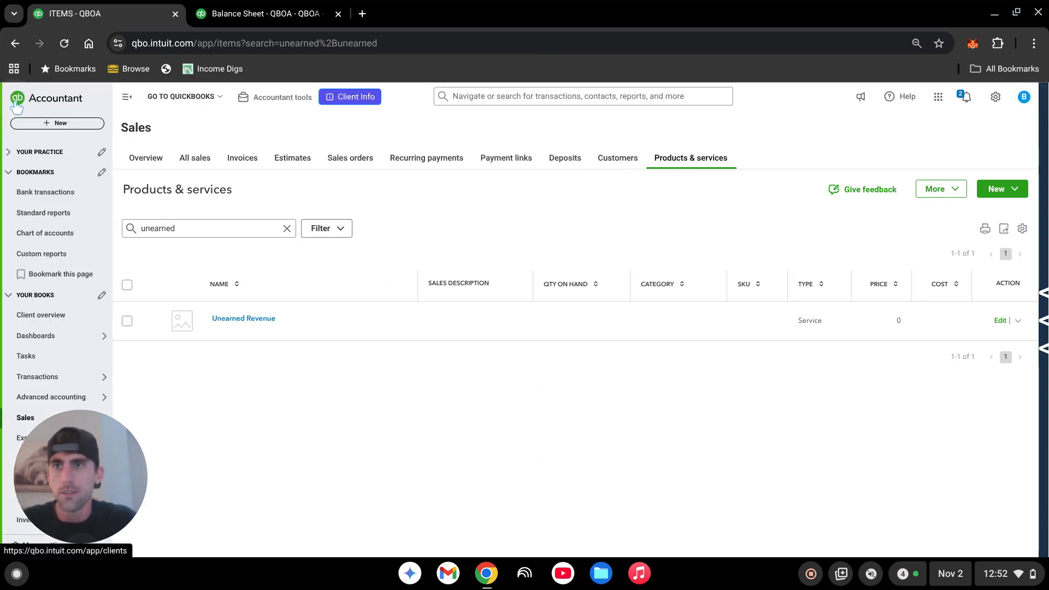
left_click(42, 196)
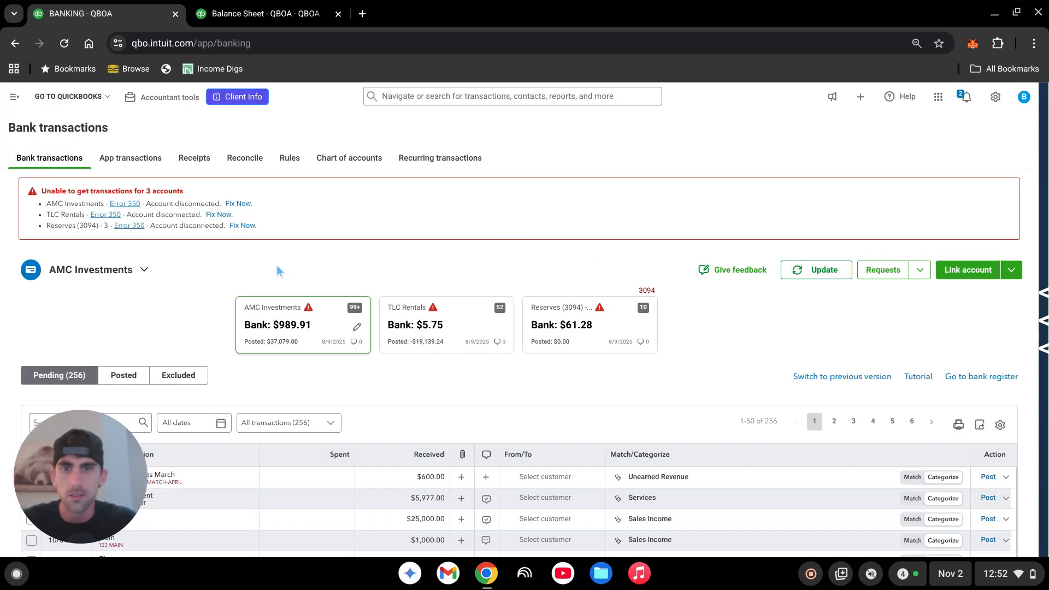
scroll(308, 355, "down", 3)
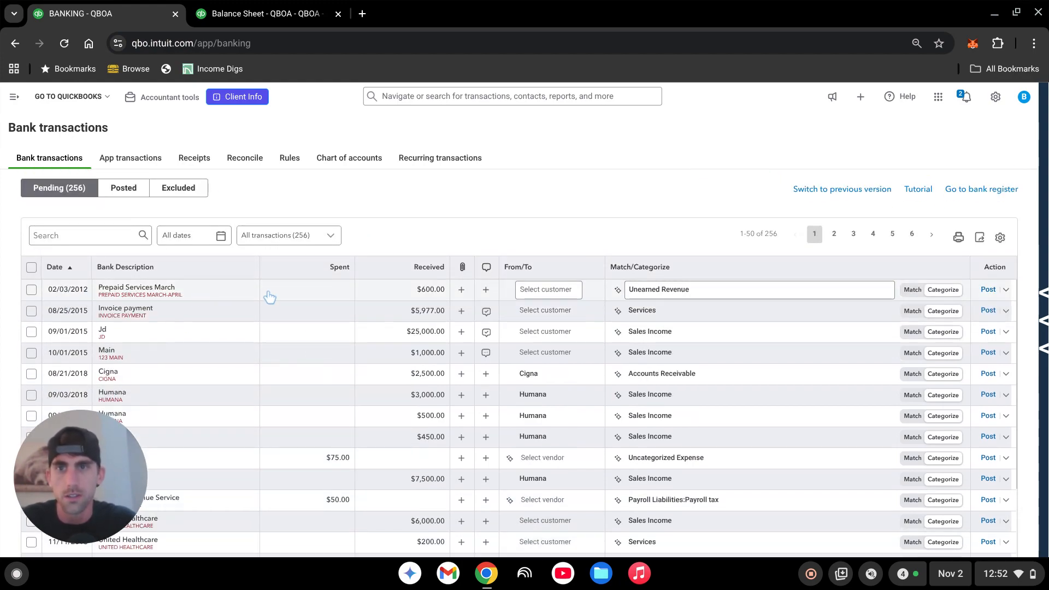
left_click(240, 299)
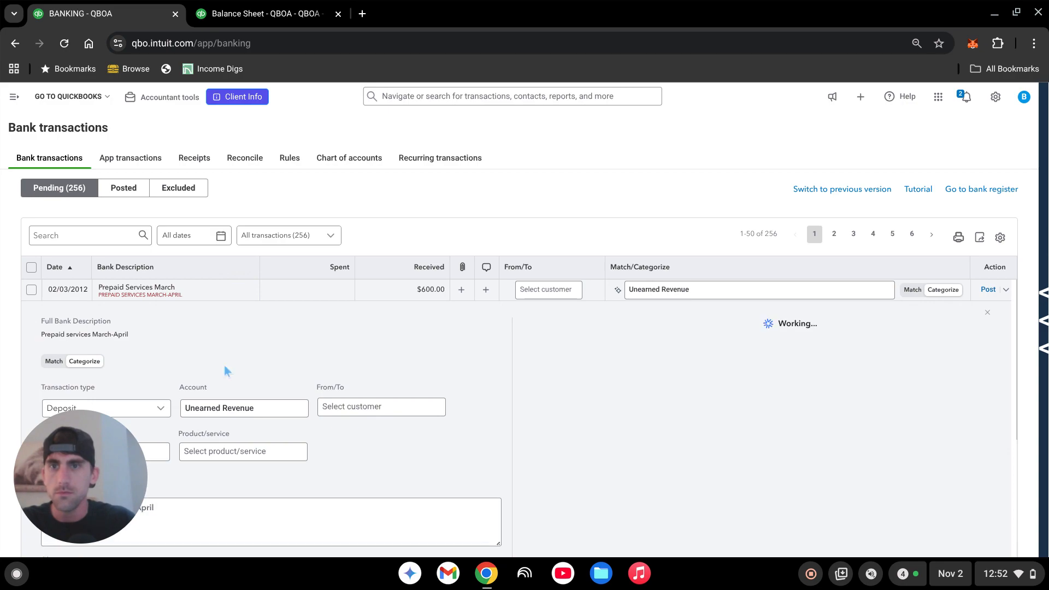
- Assign the existing customer to the prepaid services deposit and post it to the Unearned Revenue account
scroll(320, 373, "down", 2)
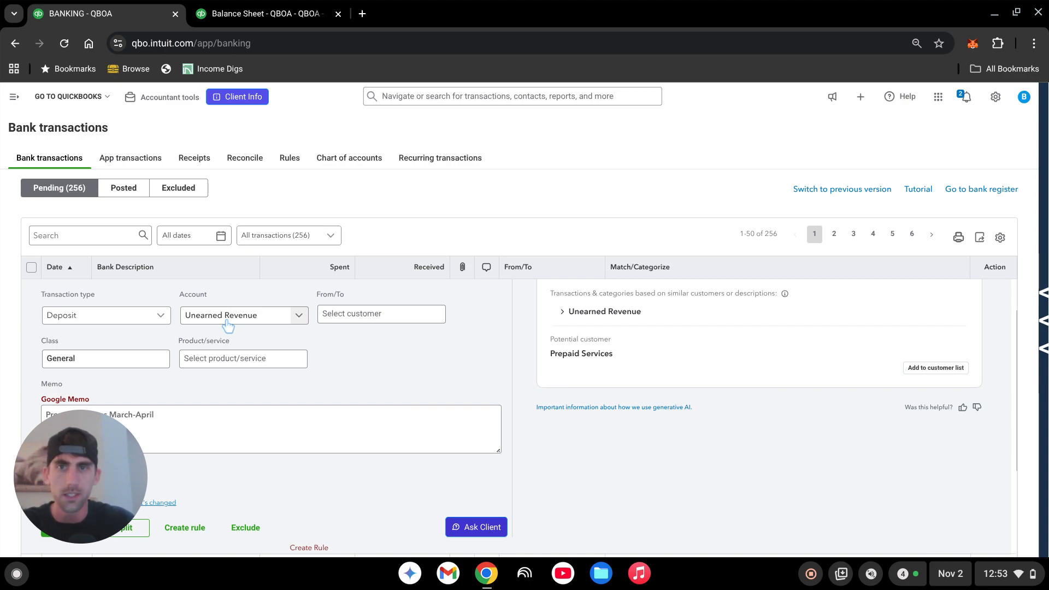
left_click(383, 316)
type("randy")
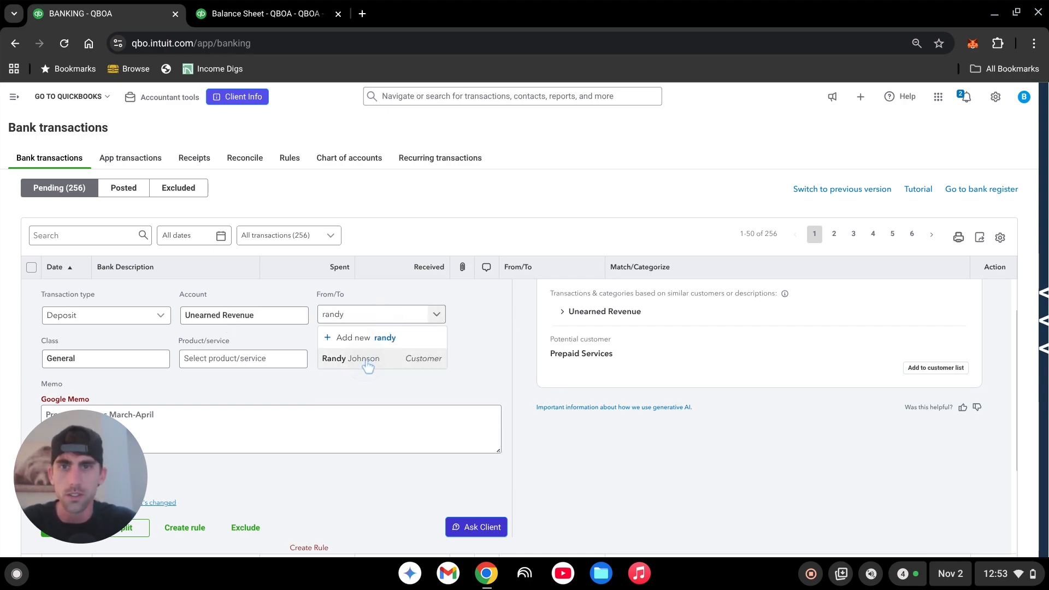
left_click(367, 359)
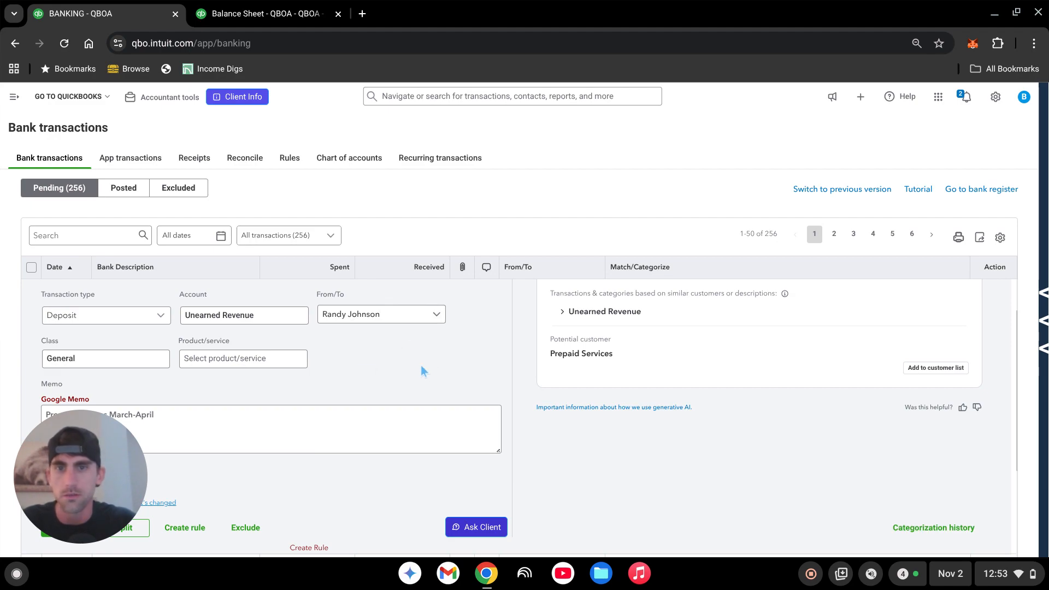
scroll(421, 365, "down", 3)
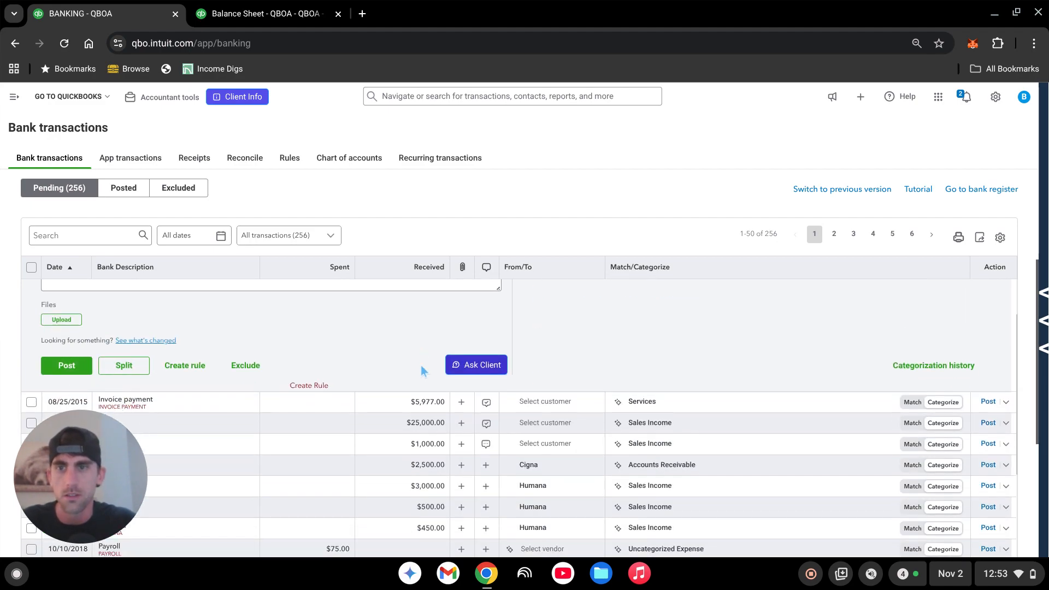
left_click(68, 369)
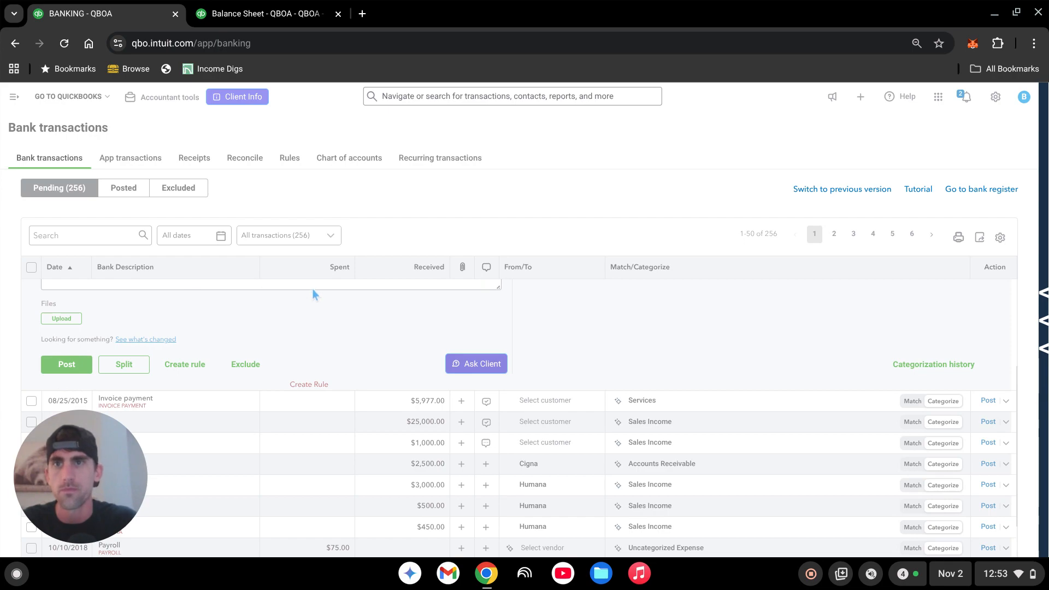
- Refresh the 2012 Balance Sheet report and examine its bank account and Unearned Revenue lines
left_click(258, 17)
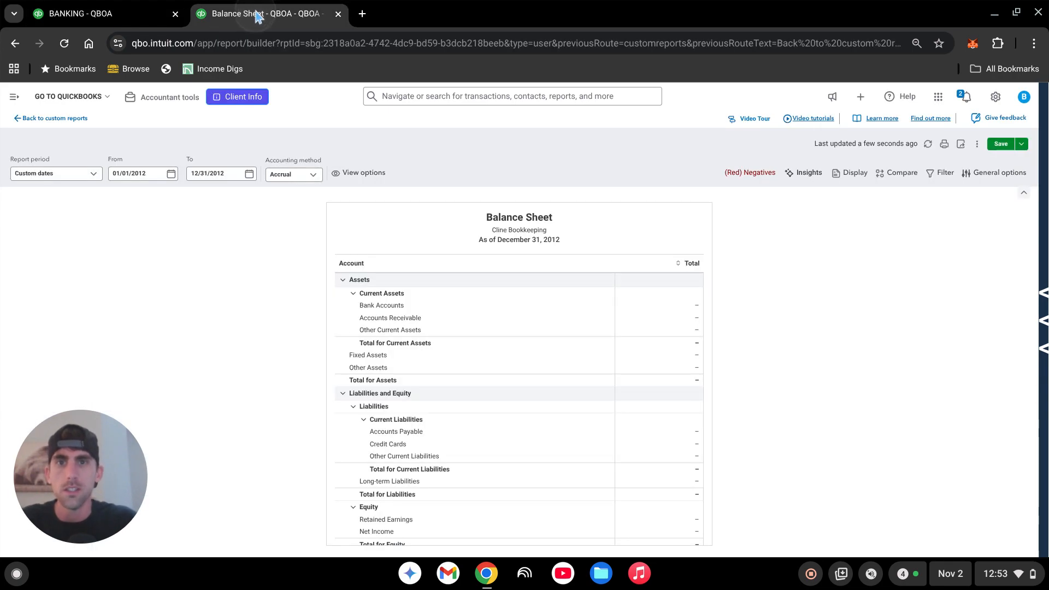
left_click(928, 145)
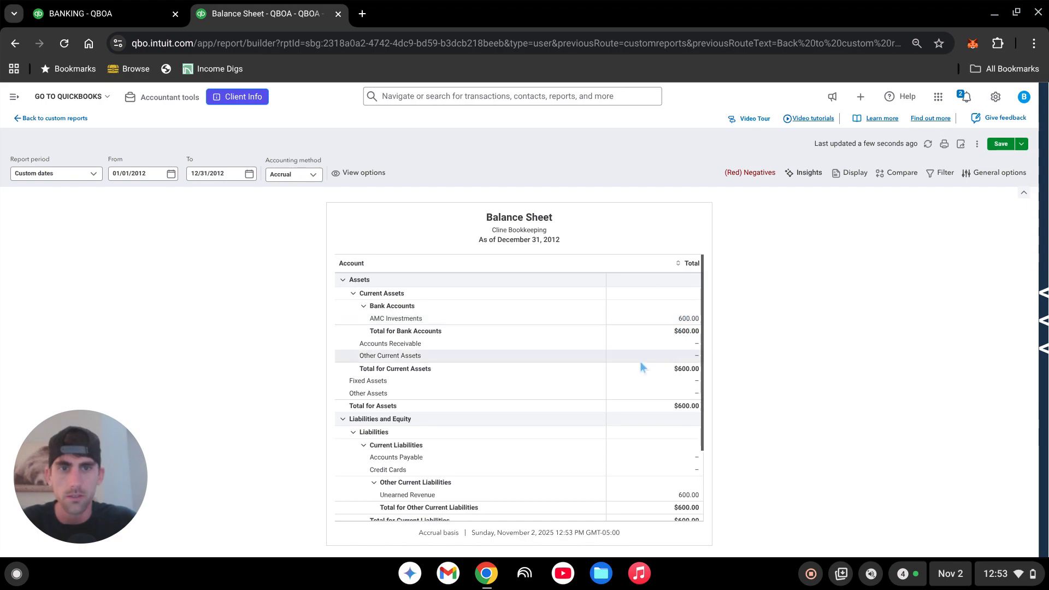
scroll(642, 367, "down", 2)
scroll(634, 377, "down", 1)
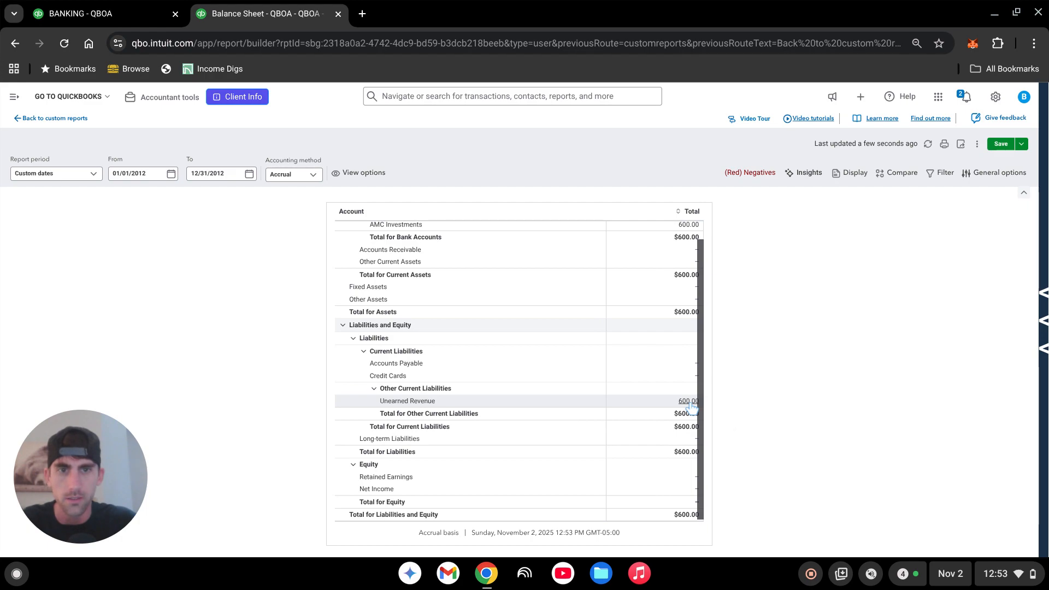
- Return to the banking page and create a new invoice for the same customer as the prepaid deposit
left_click(71, 13)
left_click(15, 97)
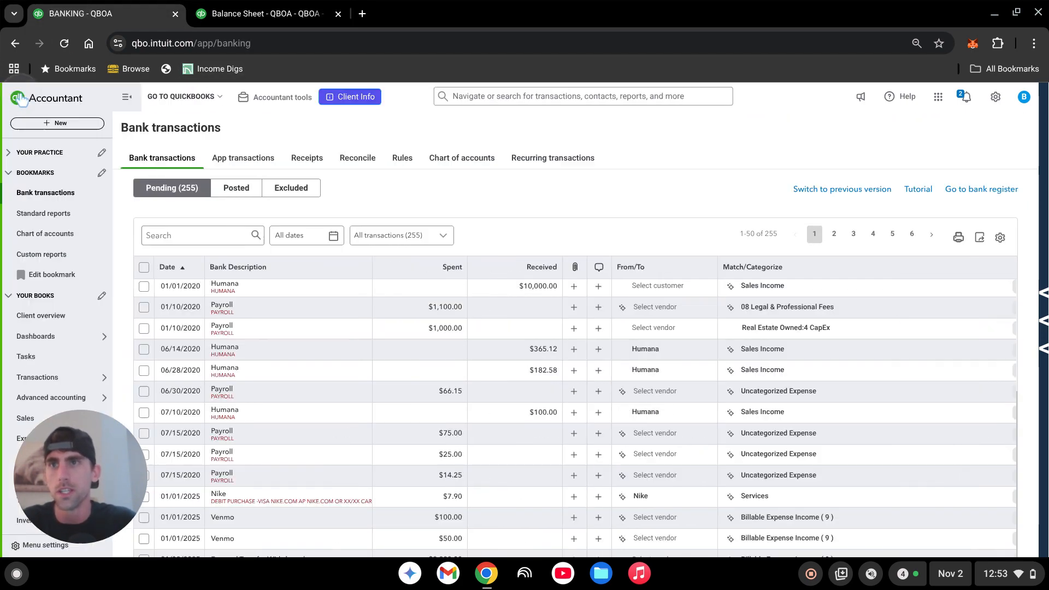
left_click(44, 124)
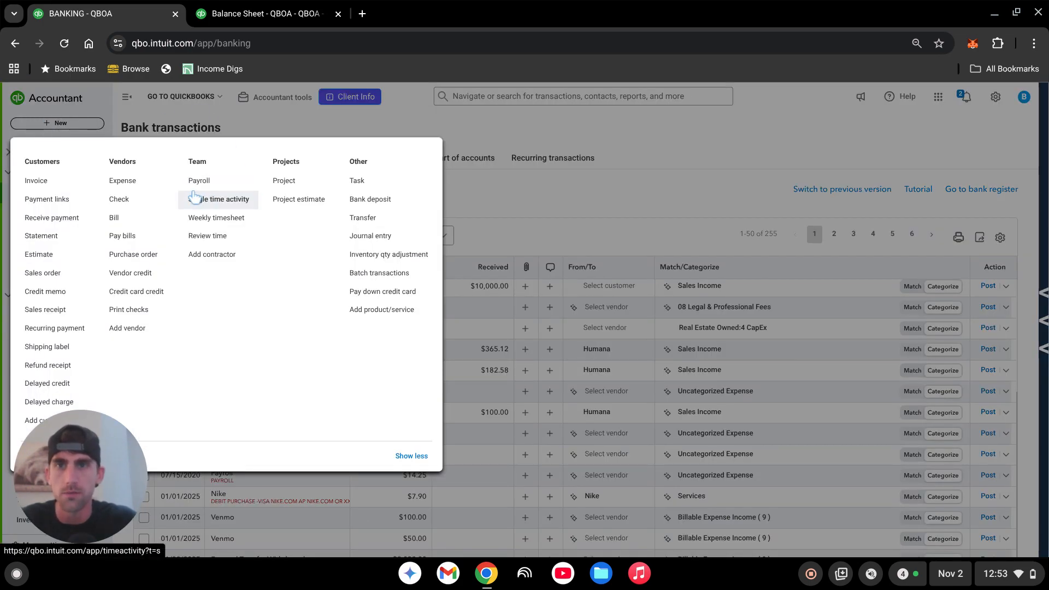
left_click(31, 183)
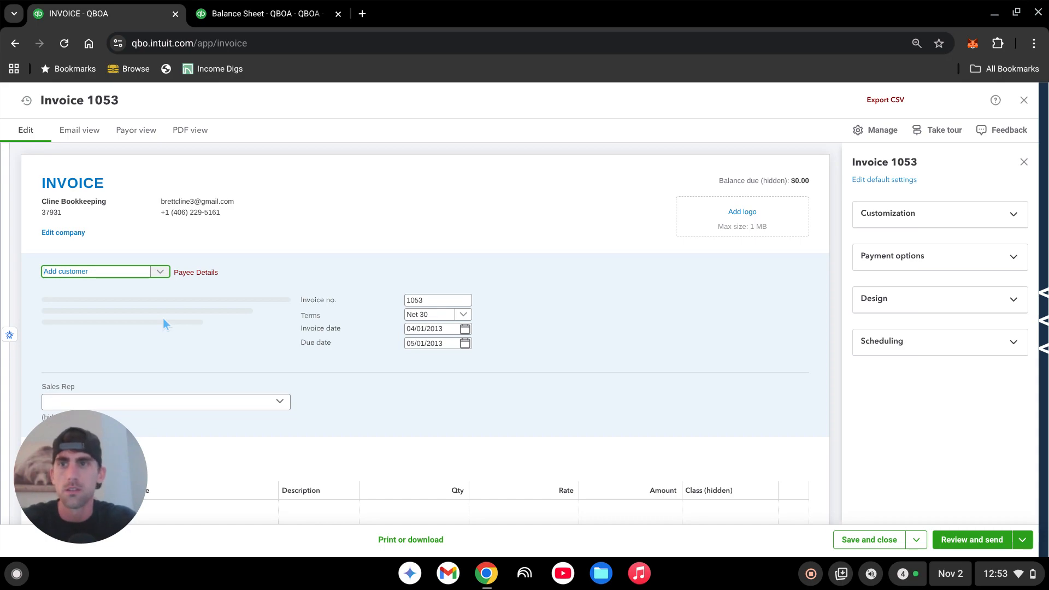
type("randy")
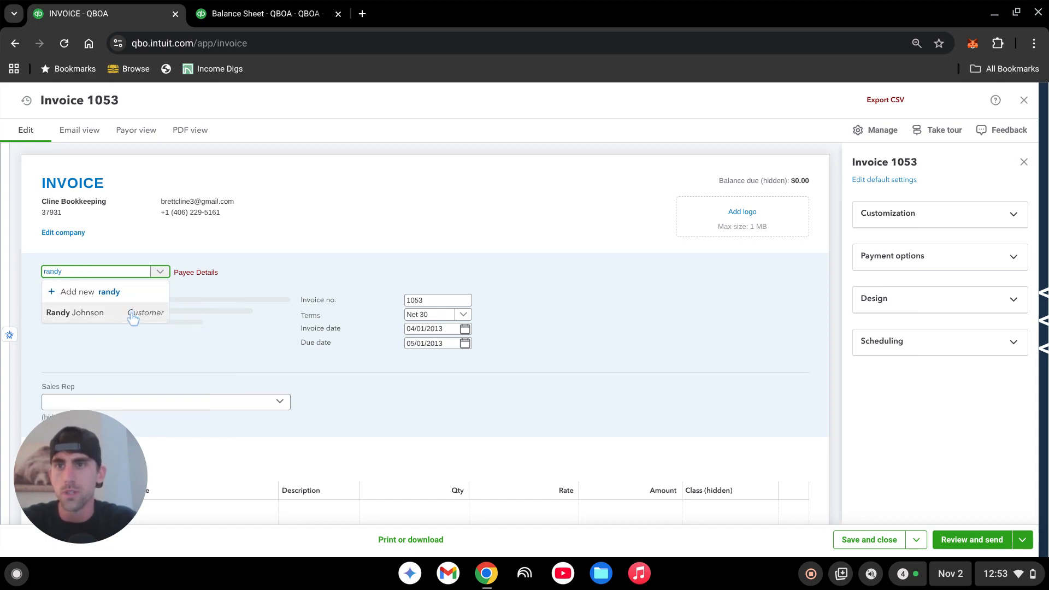
left_click(133, 316)
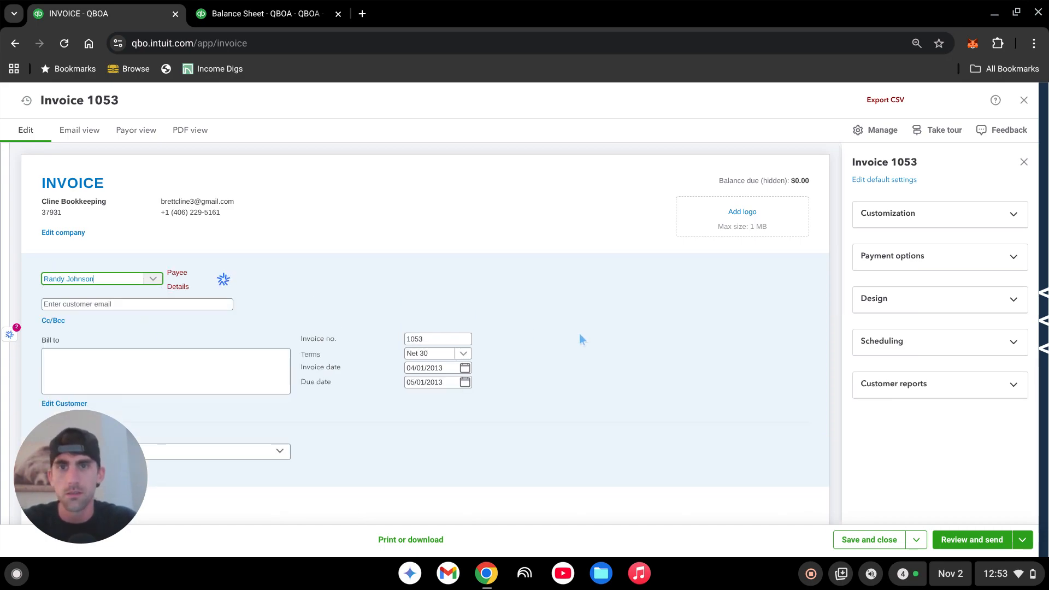
- Set the invoice date to 03/01/2012 and the payment terms to Due on receipt
left_click(429, 368)
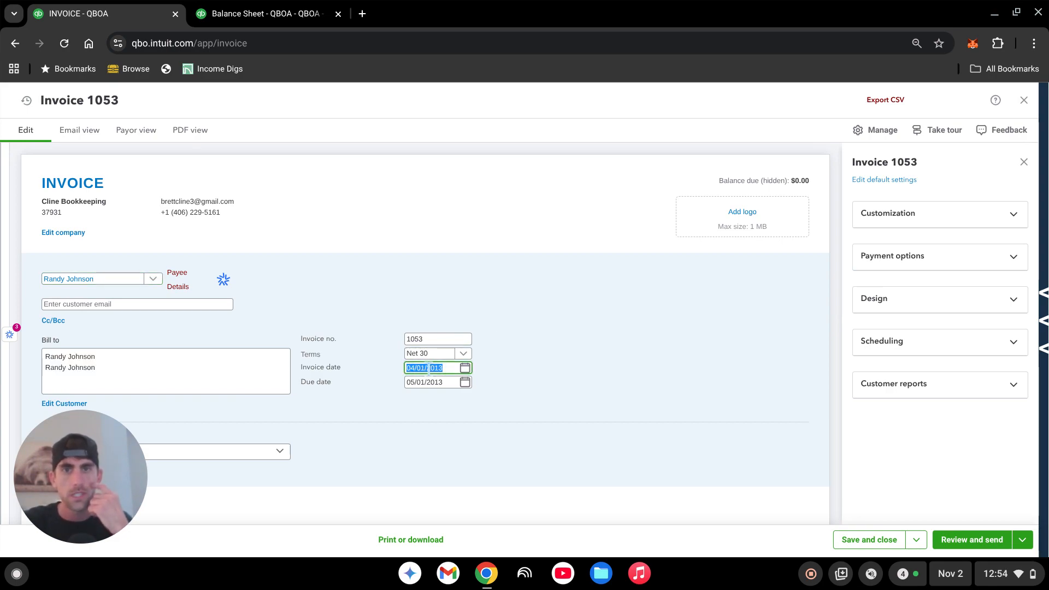
type("3")
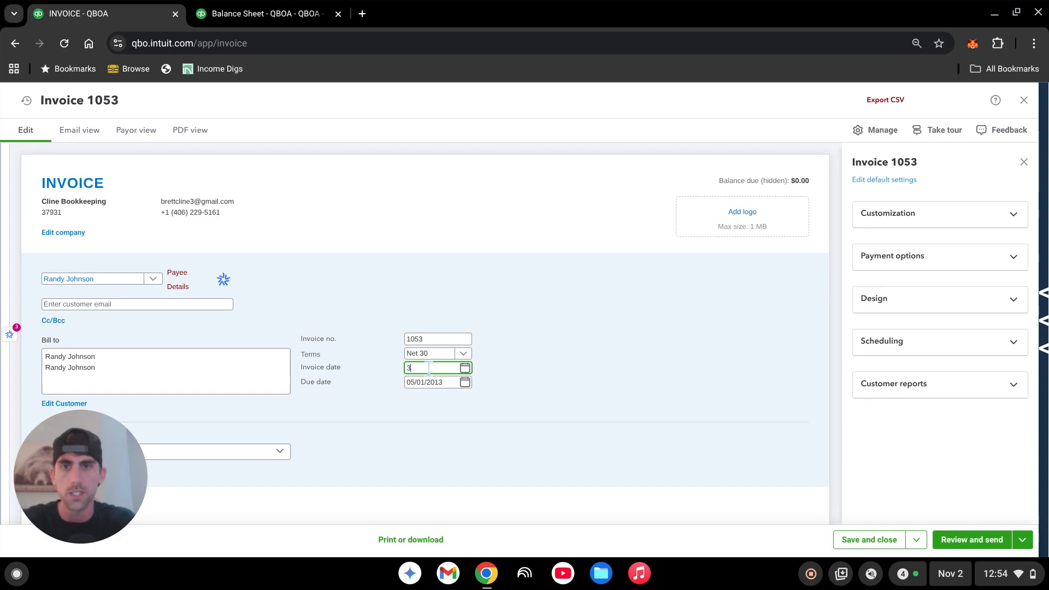
type("/01")
type("/2")
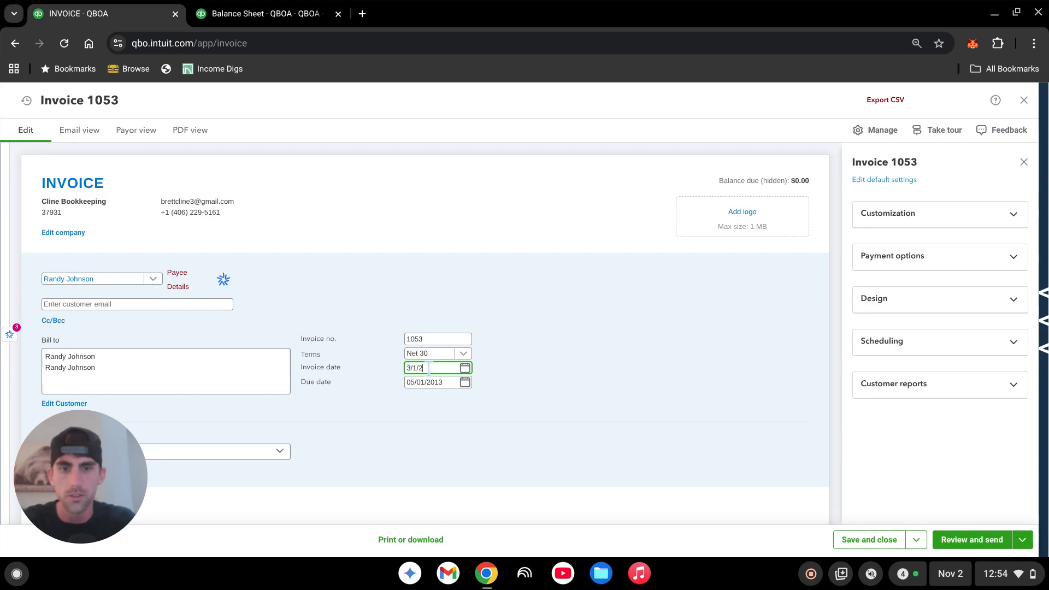
type("02")
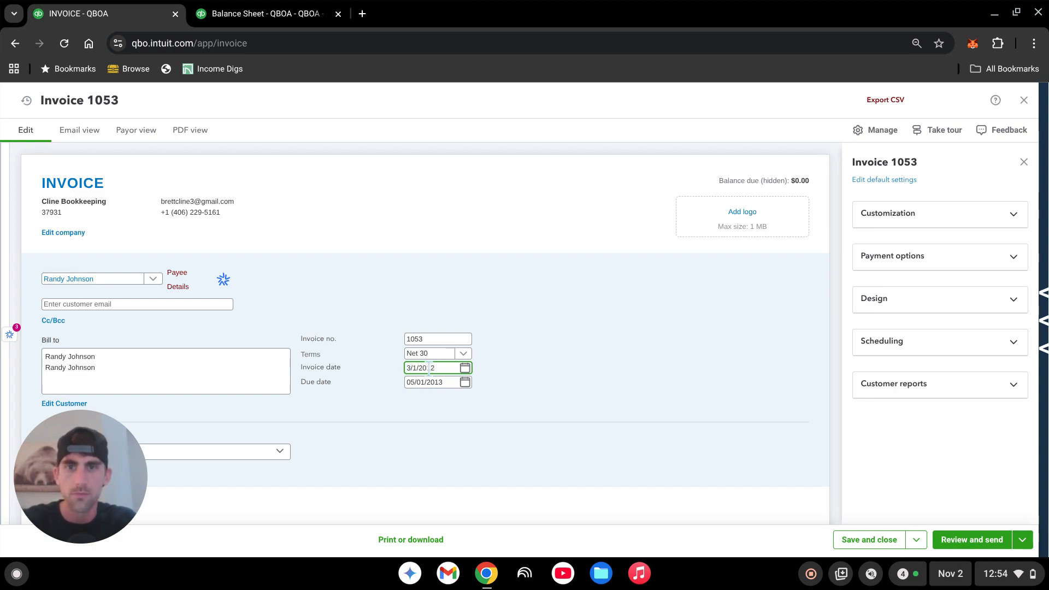
type("12")
key("Tab")
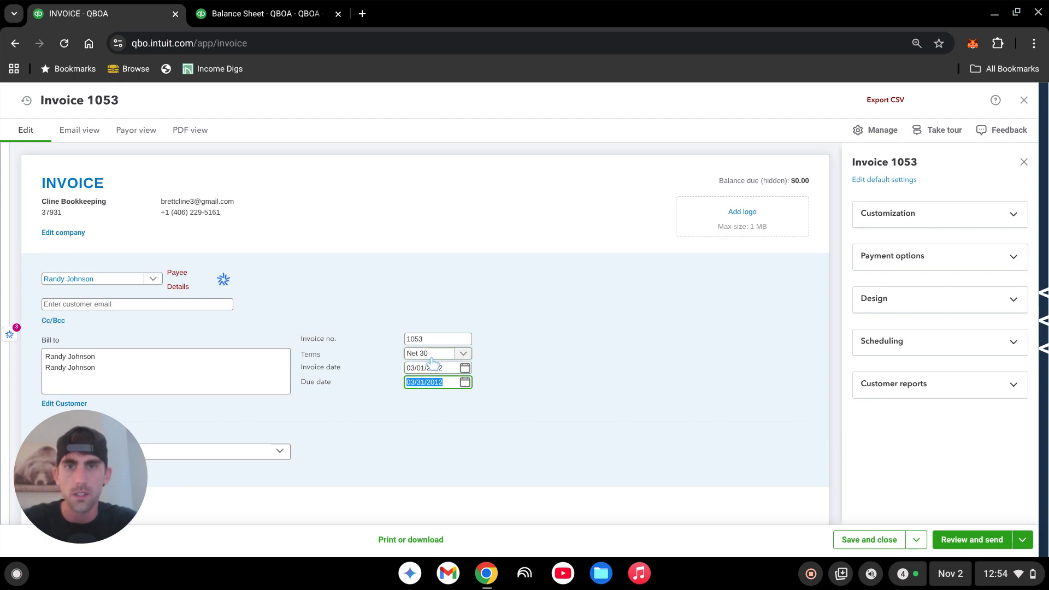
left_click(431, 355)
left_click(436, 374)
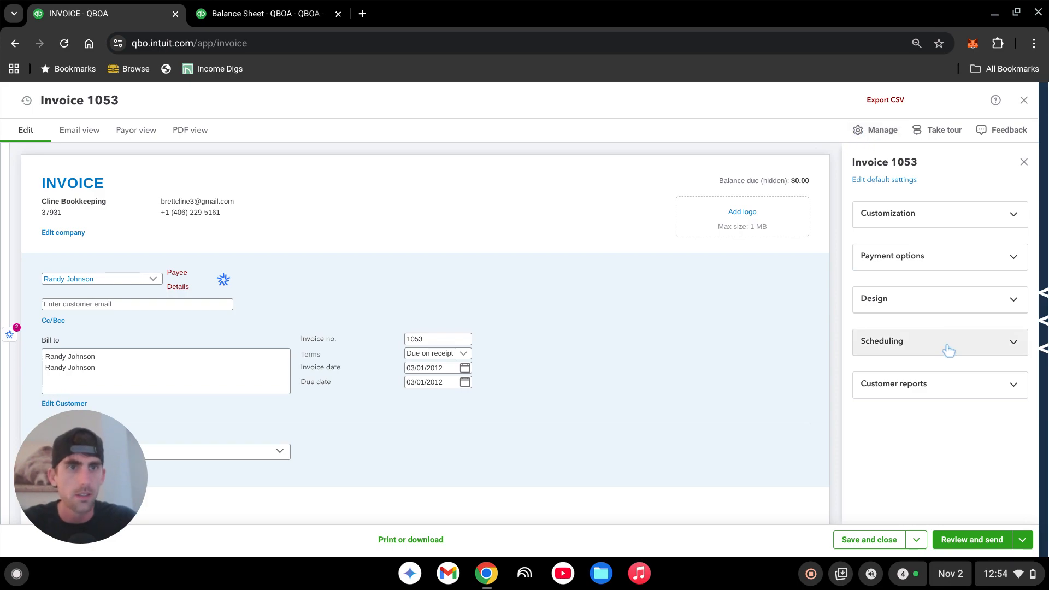
- Make the invoice recurring and set the schedule's start date to 03/01/2012
left_click(996, 352)
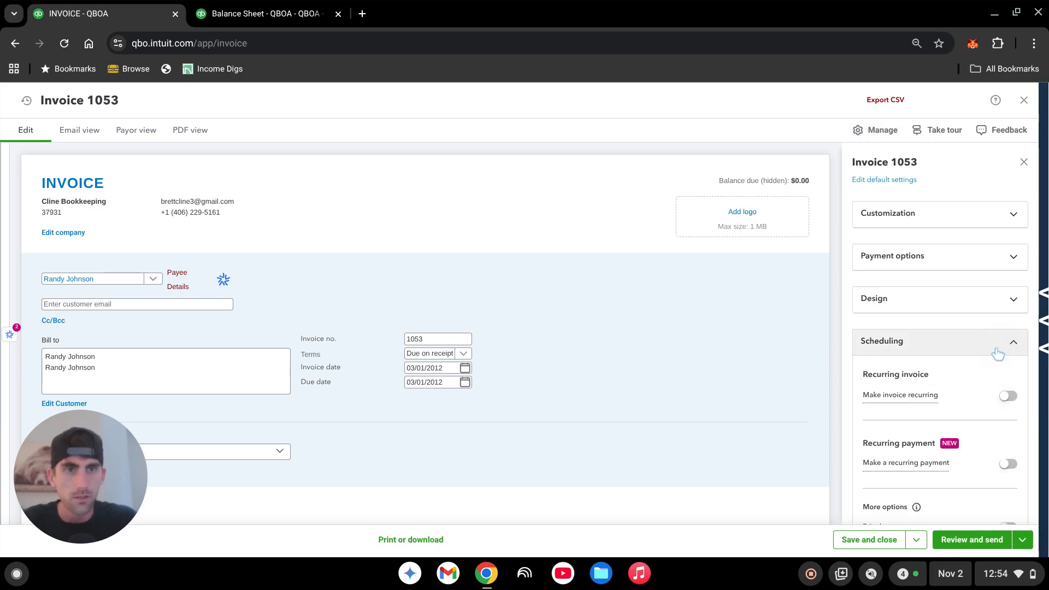
left_click(1007, 398)
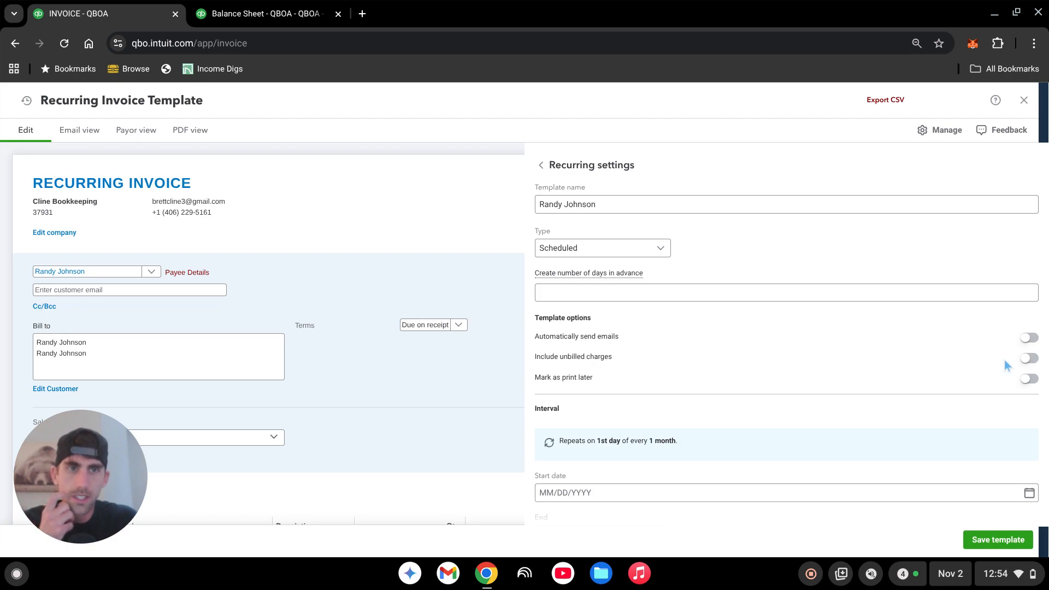
scroll(833, 342, "down", 2)
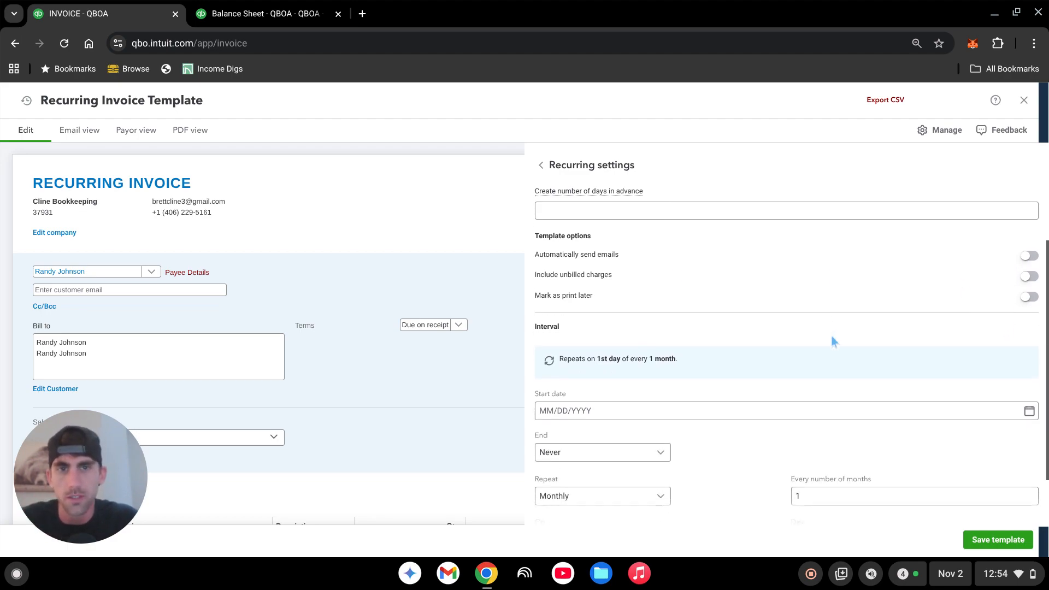
scroll(832, 343, "down", 2)
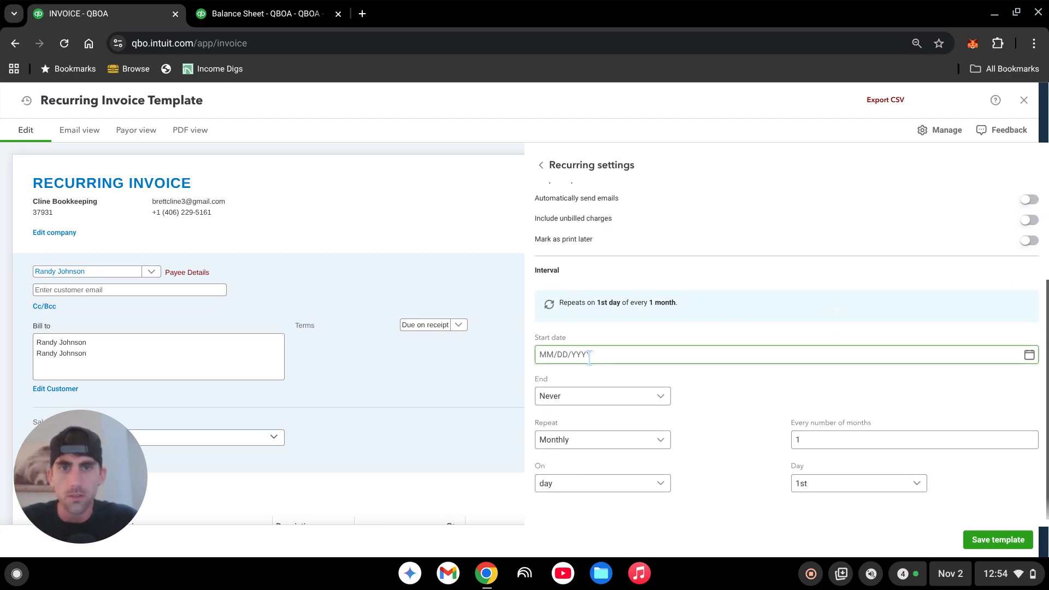
left_click(589, 355)
type("3/")
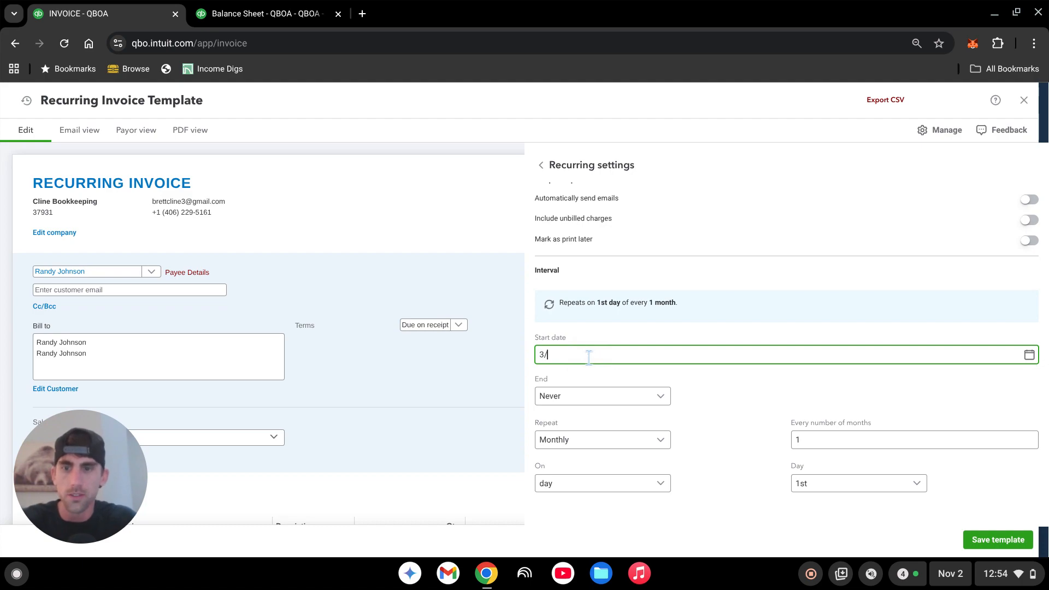
type("1/20")
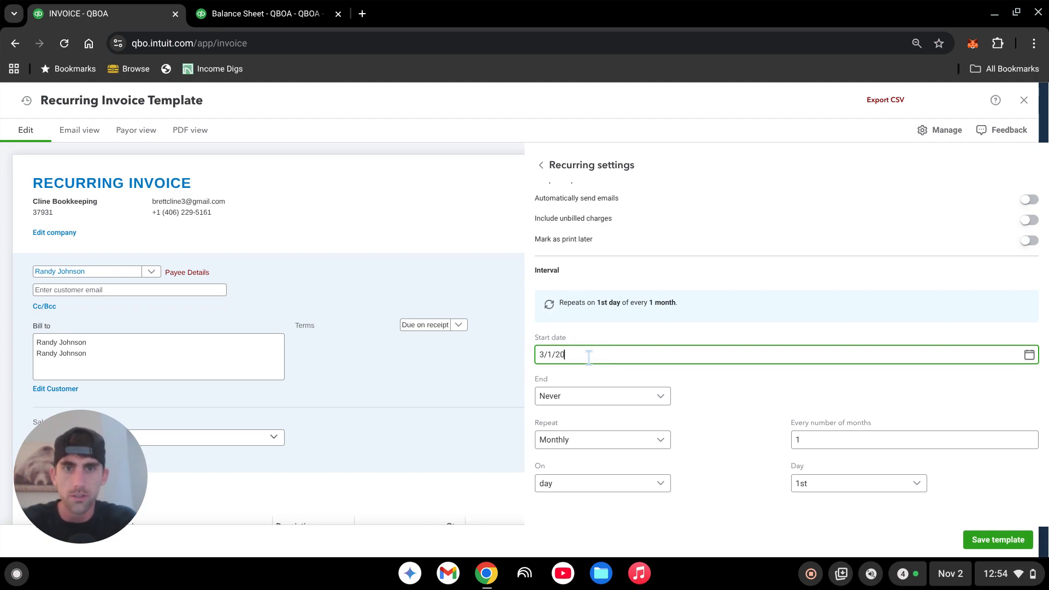
type("13")
key("BackSpace")
type("2")
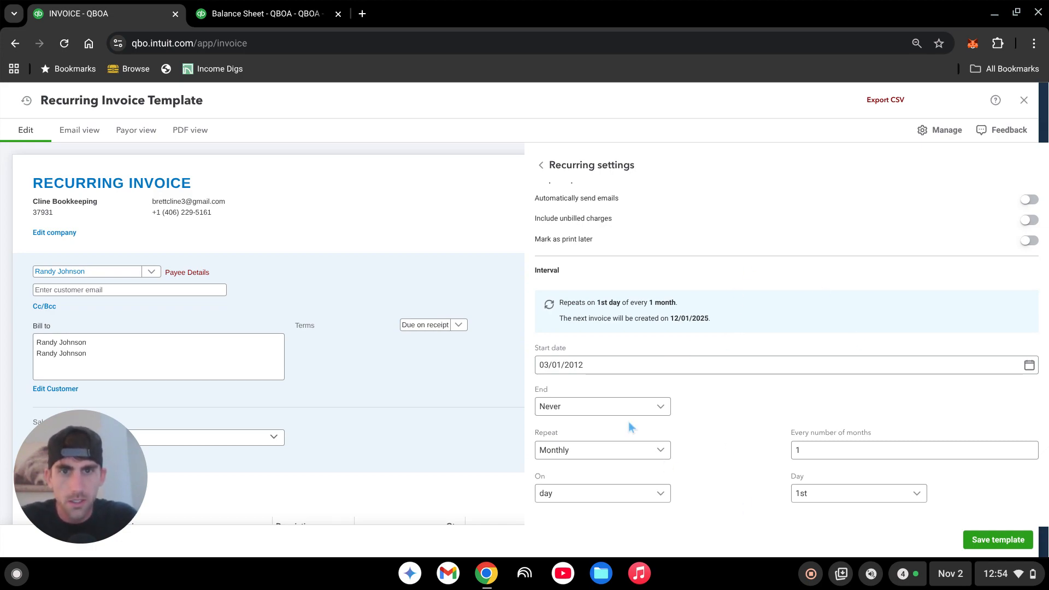
- Set the recurring invoice schedule to end after 2 occurrences
left_click(658, 407)
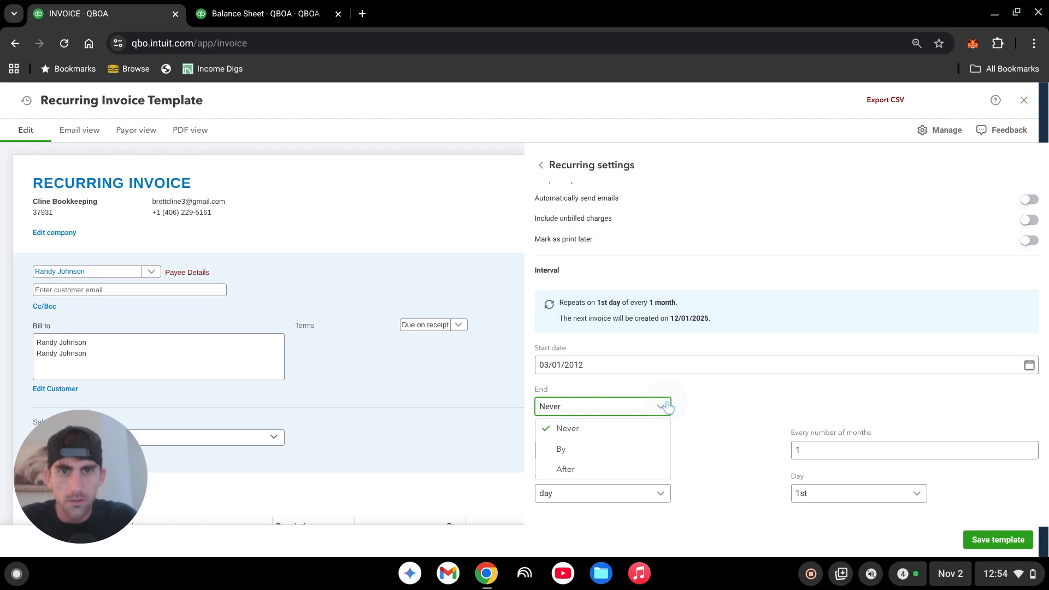
left_click(592, 473)
left_click(832, 405)
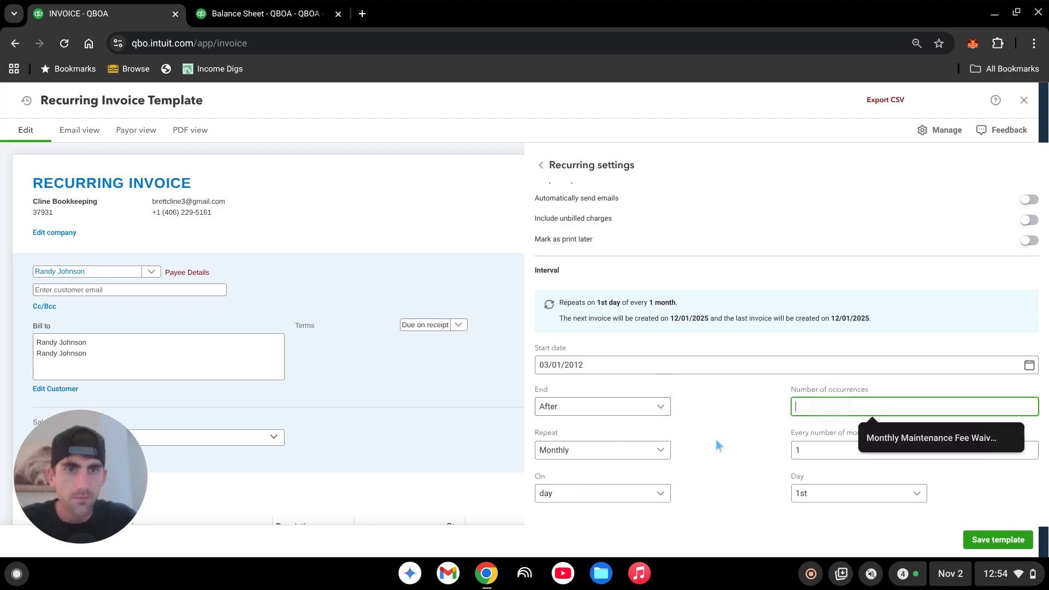
type("2")
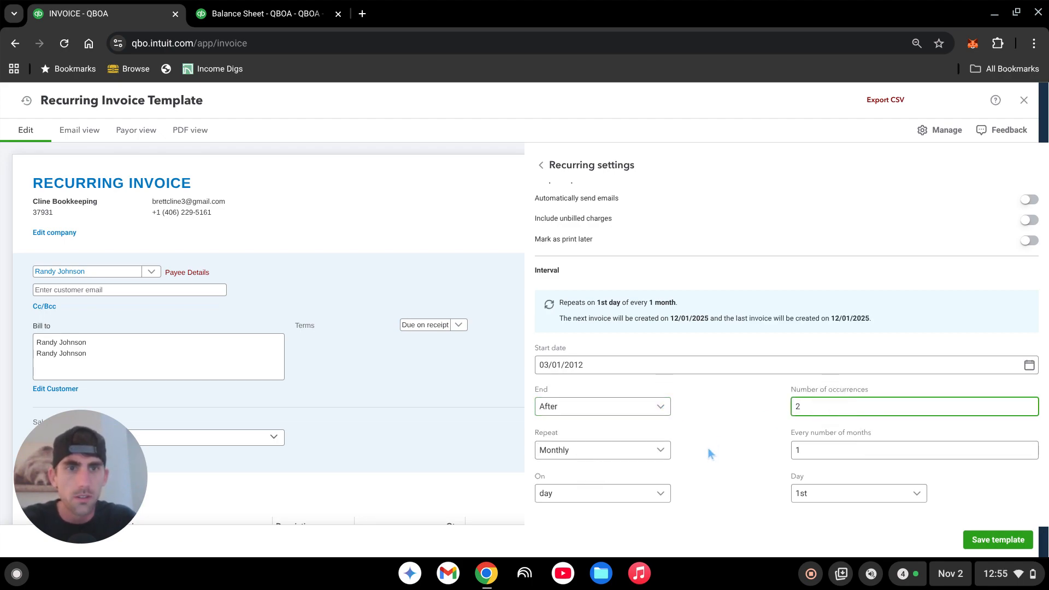
left_click(703, 445)
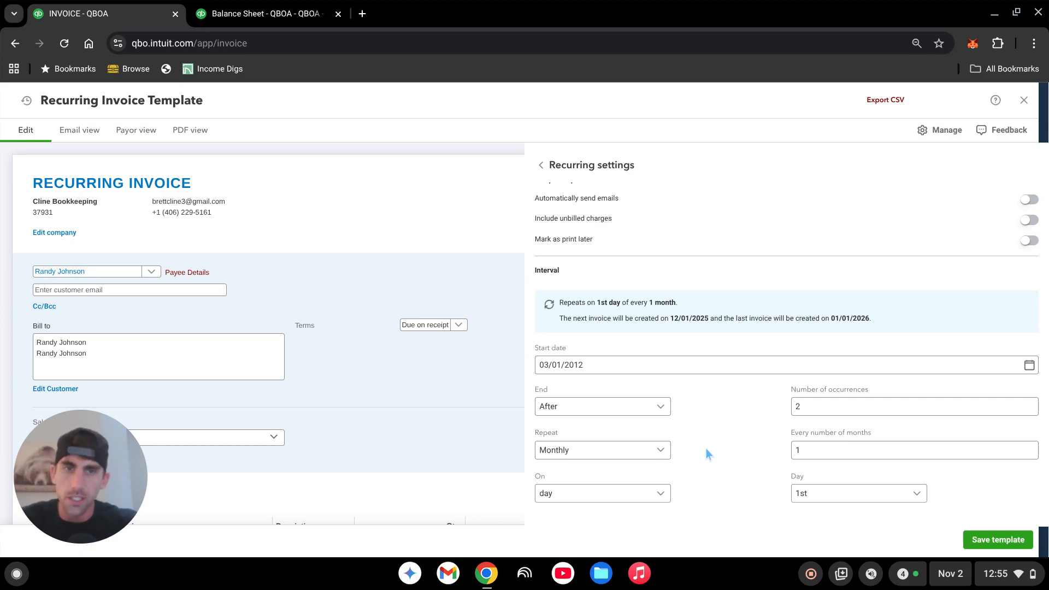
left_click(816, 409)
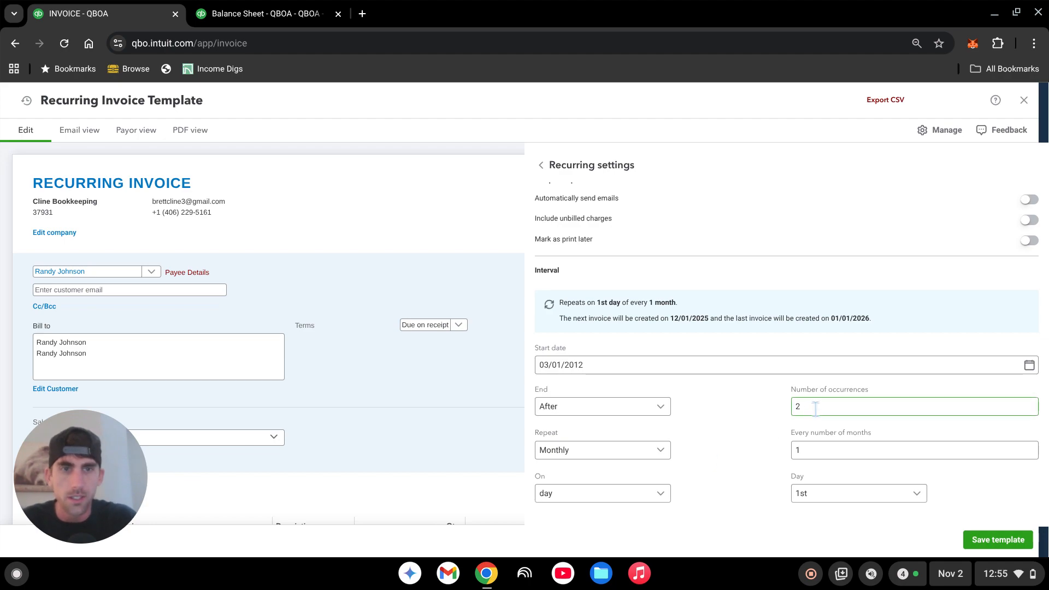
left_click(758, 401)
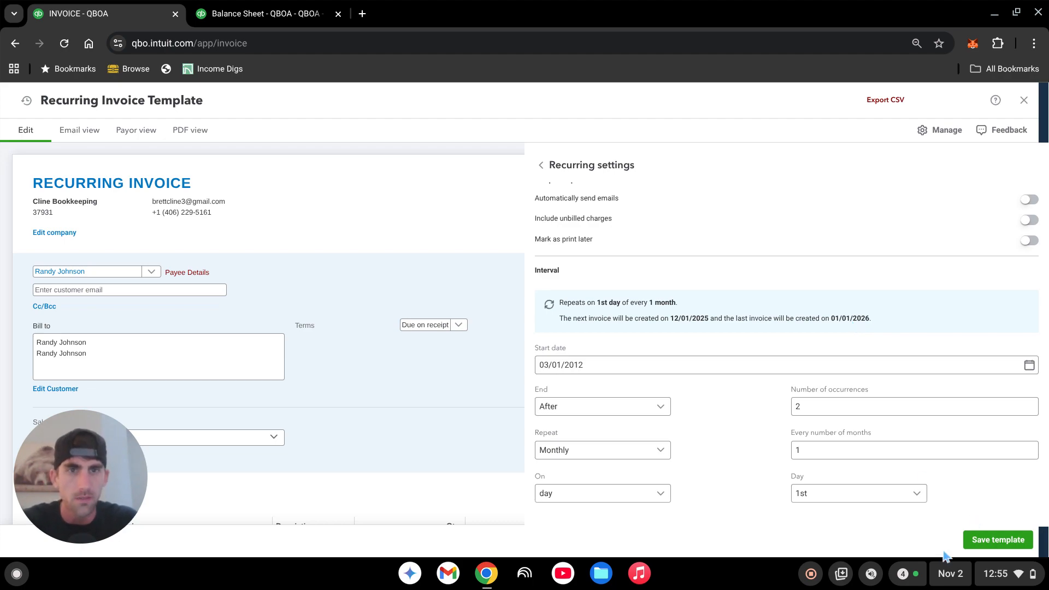
- Leave the recurring settings and switch the recurring template back to a single invoice
left_click(543, 166)
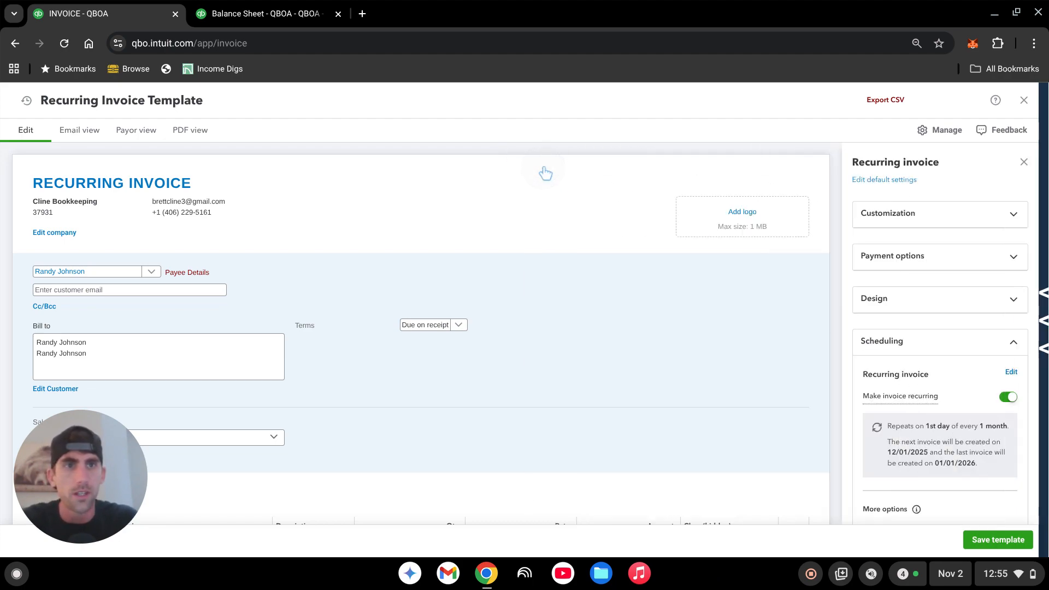
left_click(1009, 398)
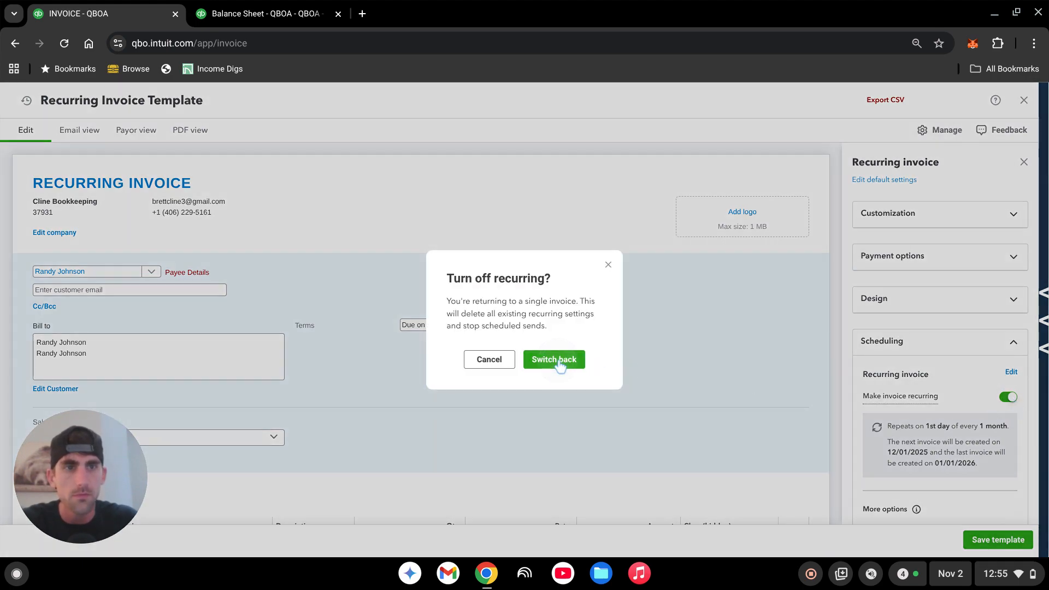
left_click(559, 363)
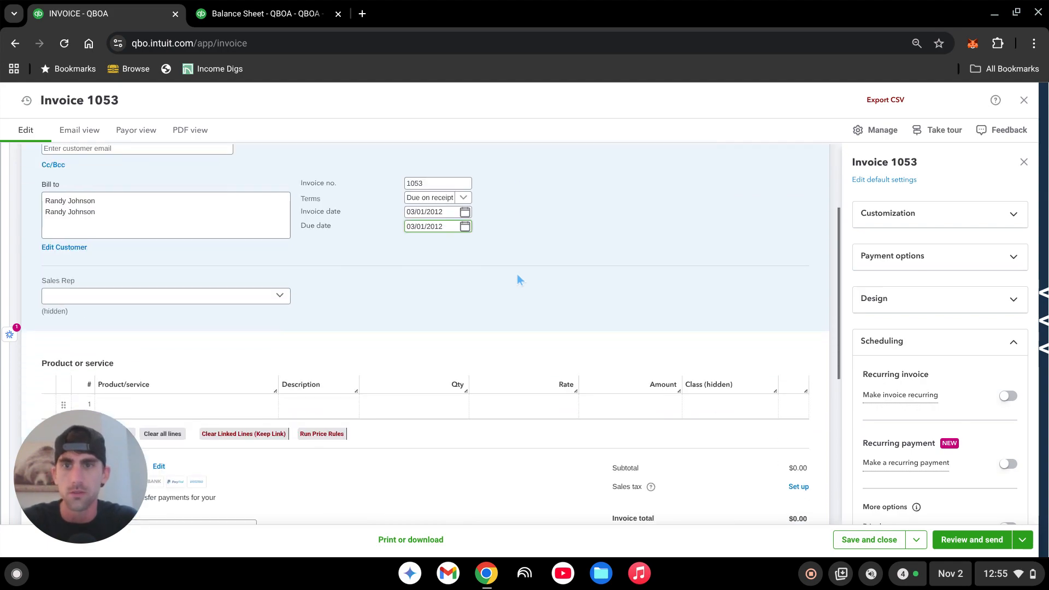
- Fill the first invoice line with the Monthly bookkeeping service at a rate of 300, assigned to the General class
left_click(180, 347)
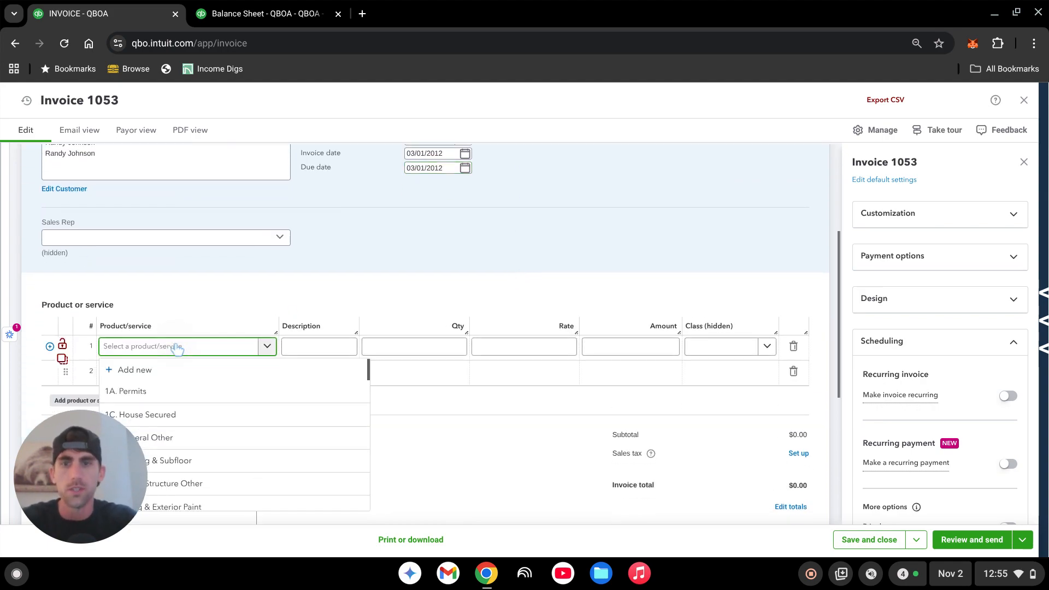
type("monthly")
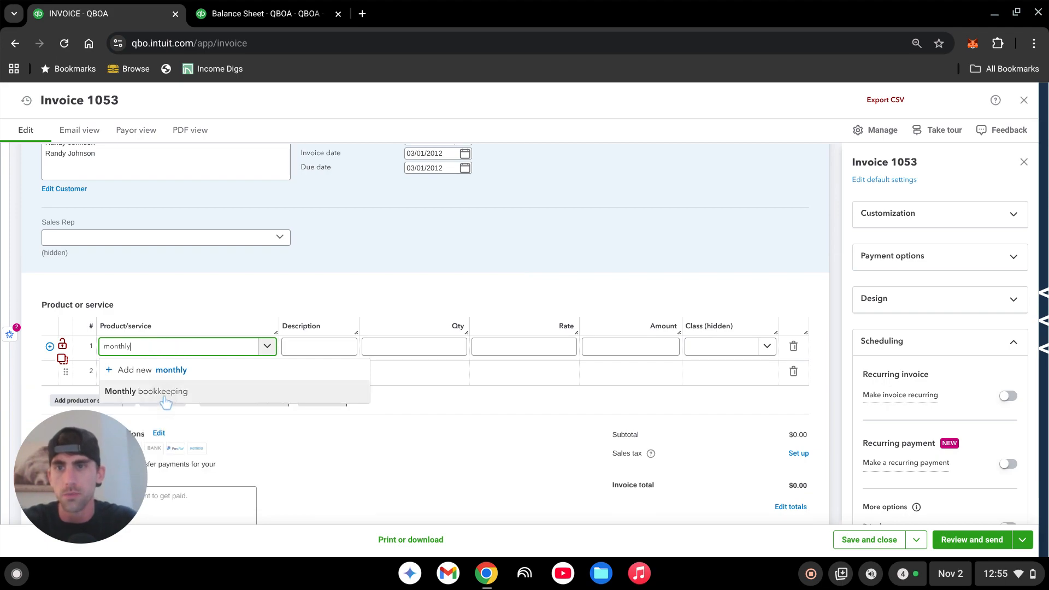
left_click(164, 397)
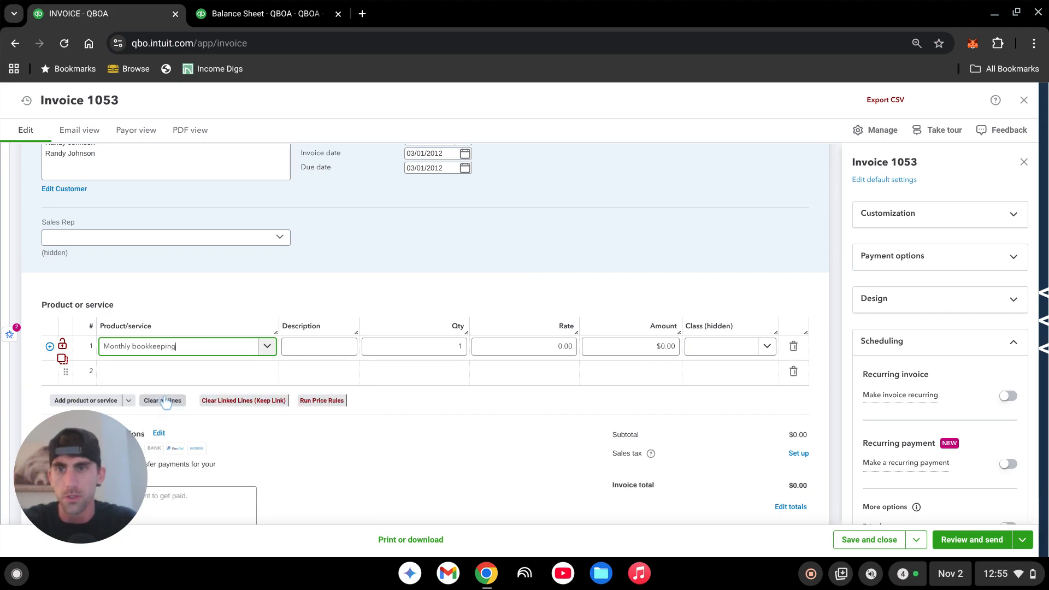
left_click(545, 350)
type("300")
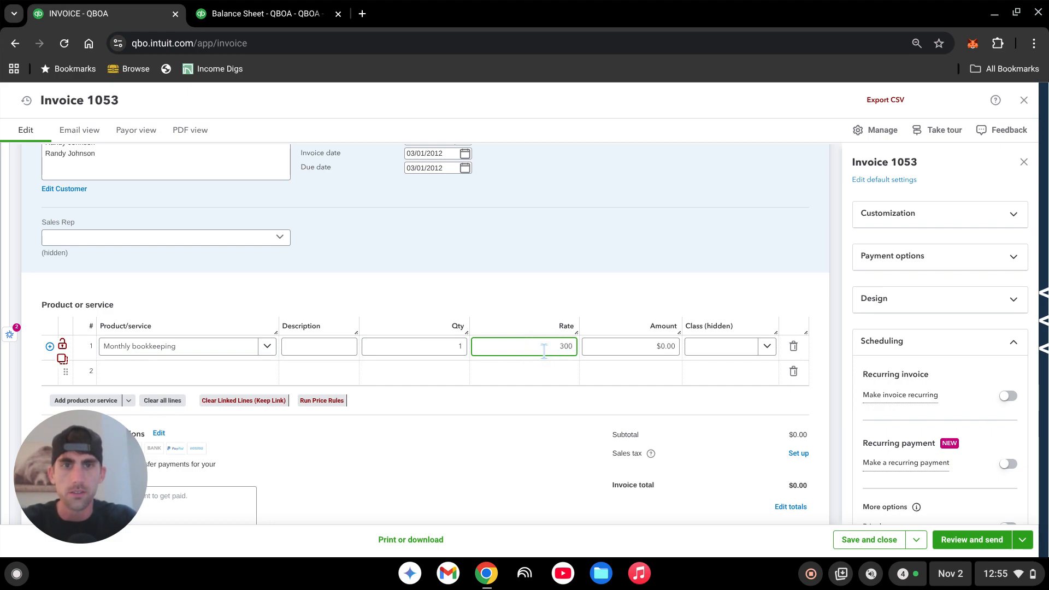
key("Tab")
key("Tab")
type("g")
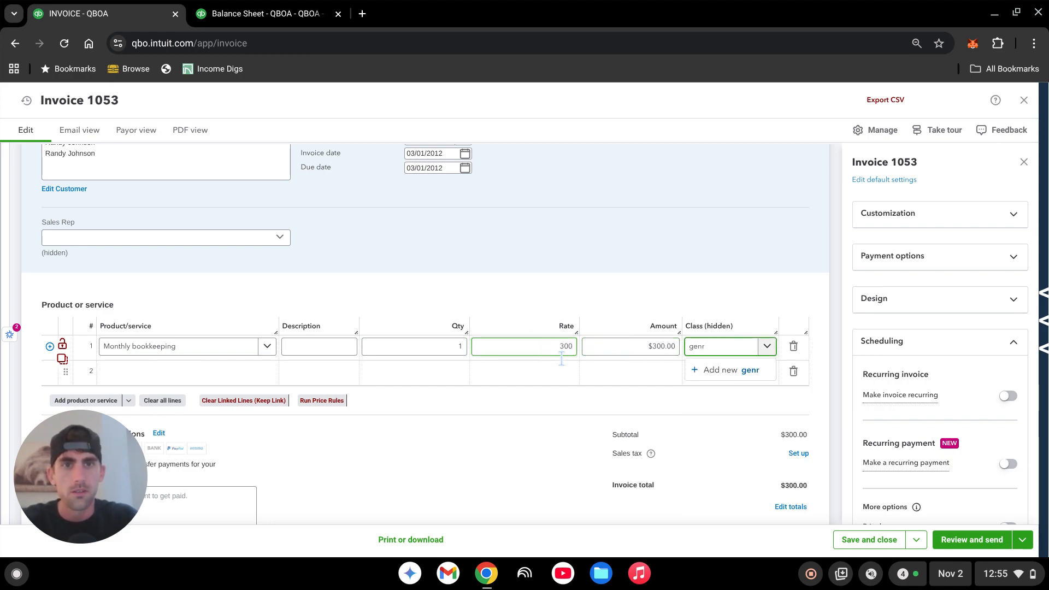
key("BackSpace")
key("BackSpace")
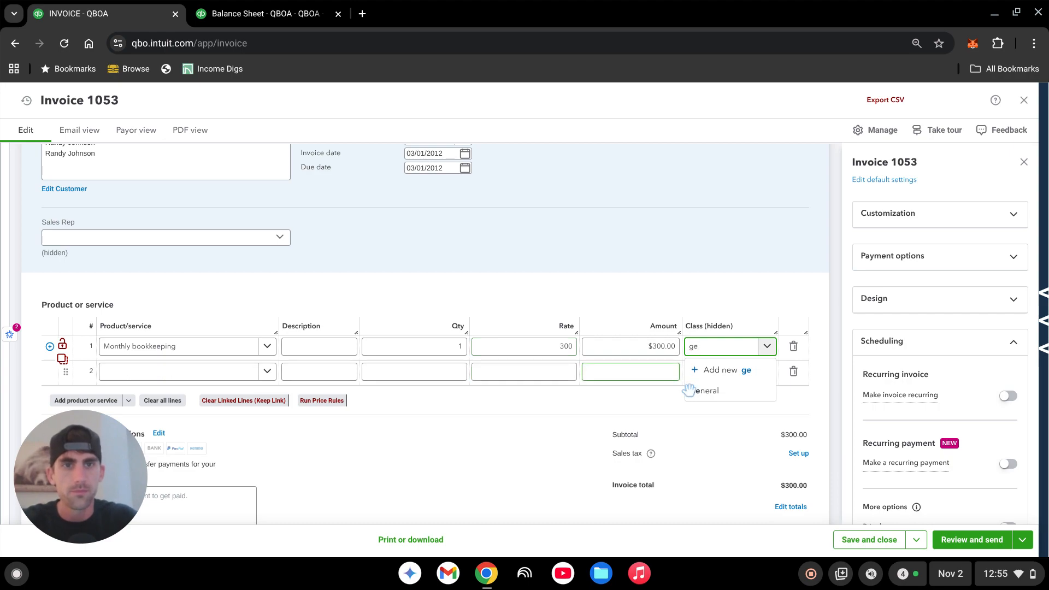
left_click(705, 390)
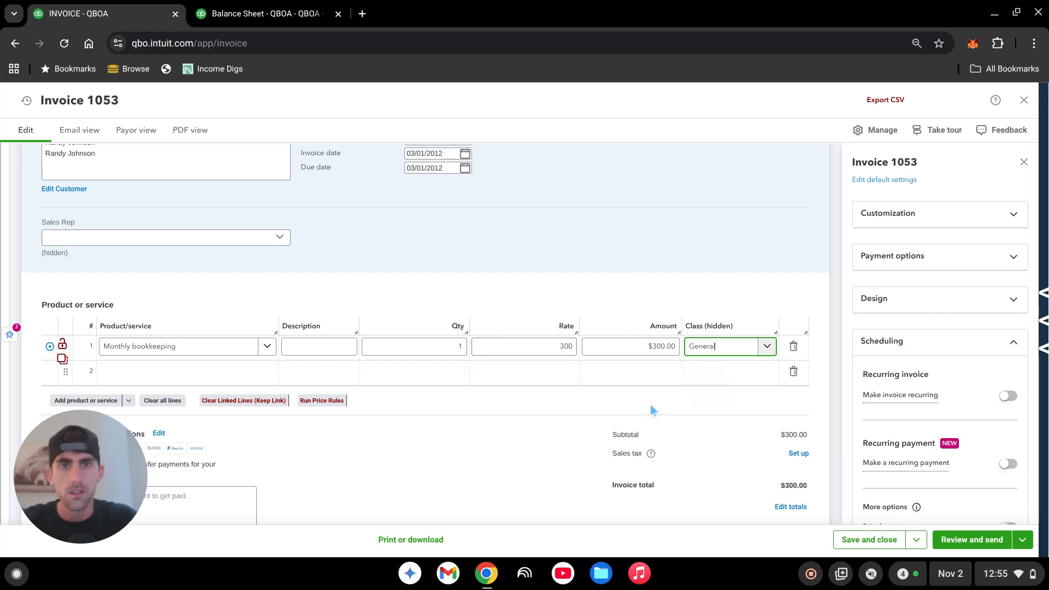
- Add an Unearned Revenue line to the invoice at a rate of -300, assigned to the General class
left_click(152, 373)
type("unearn")
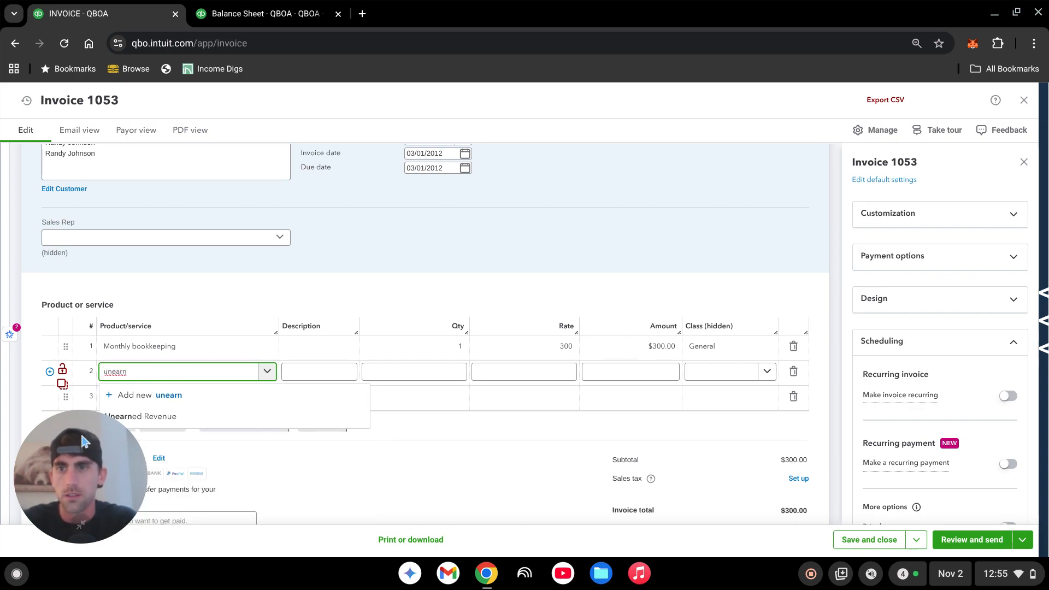
left_click(81, 526)
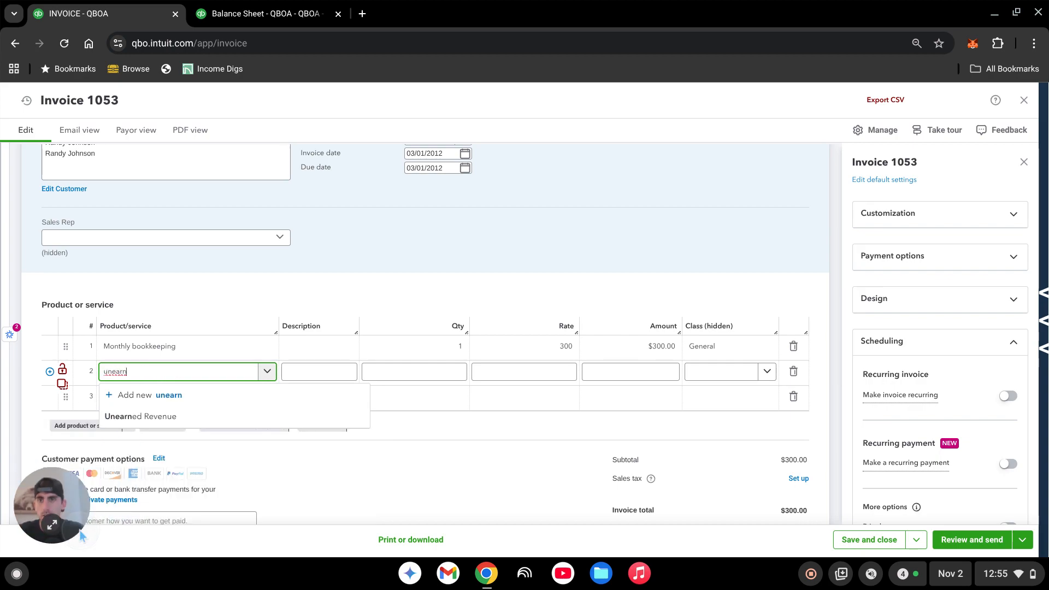
left_click(141, 417)
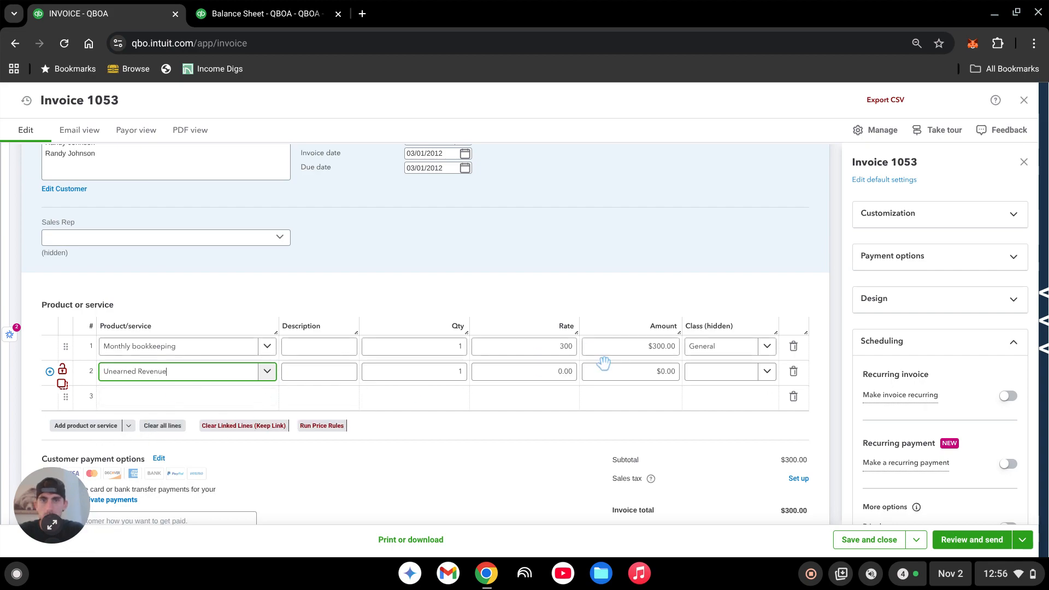
left_click(556, 373)
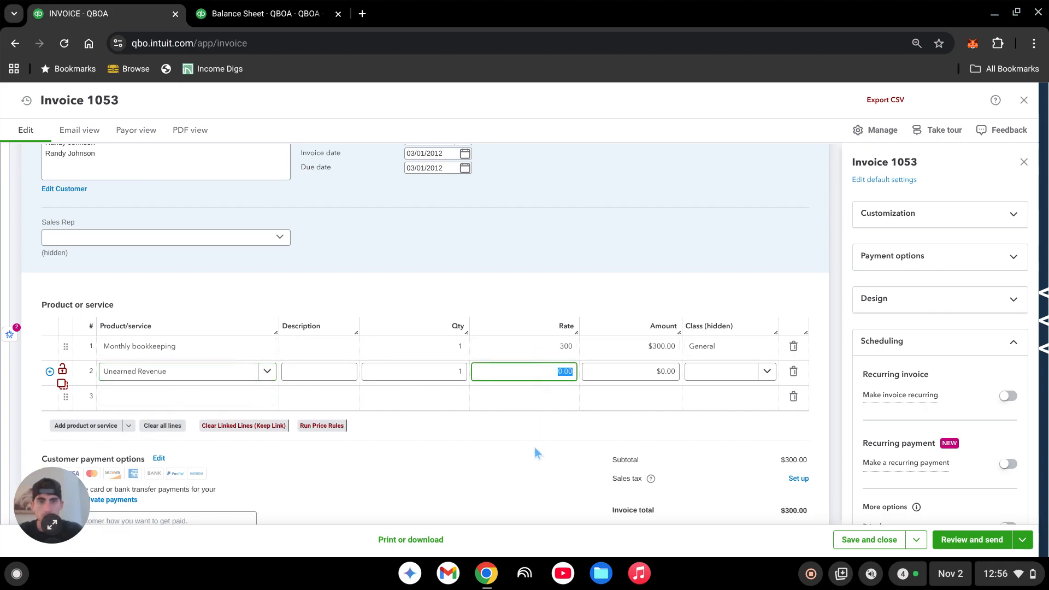
type("-300")
key("Tab")
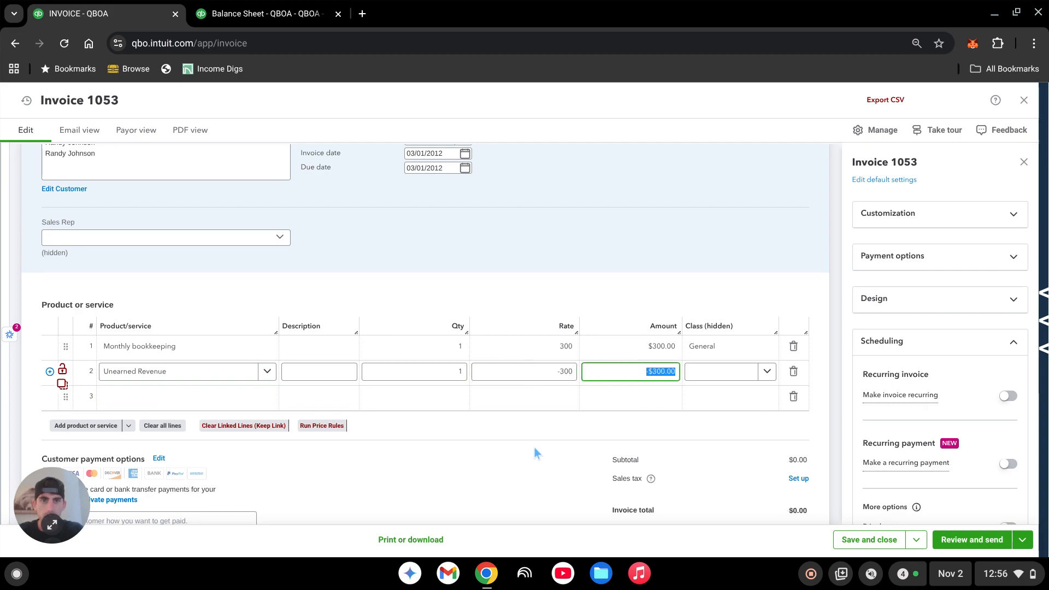
key("Tab")
type("gener")
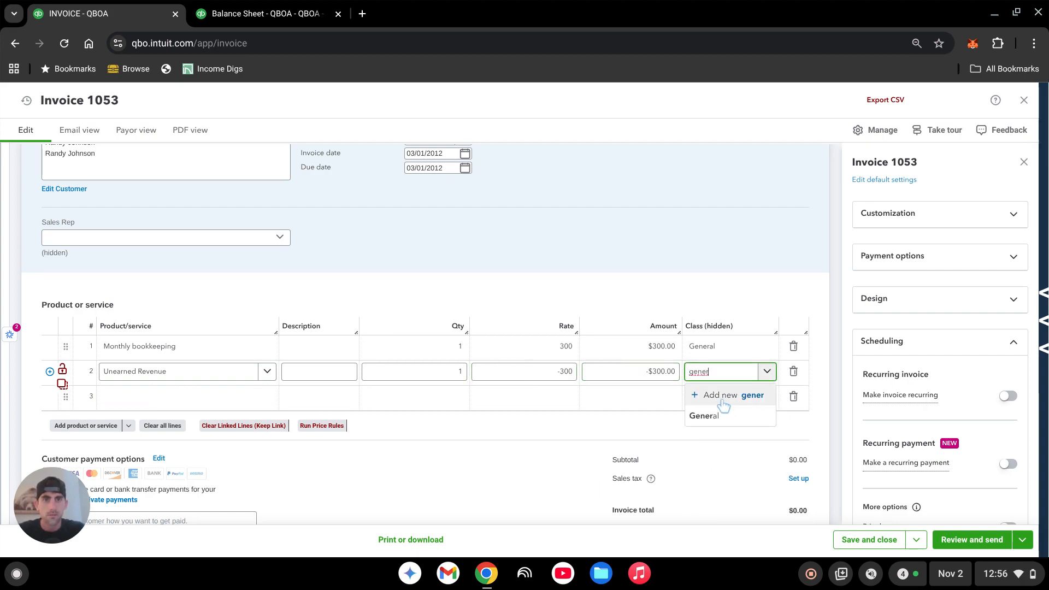
left_click(716, 417)
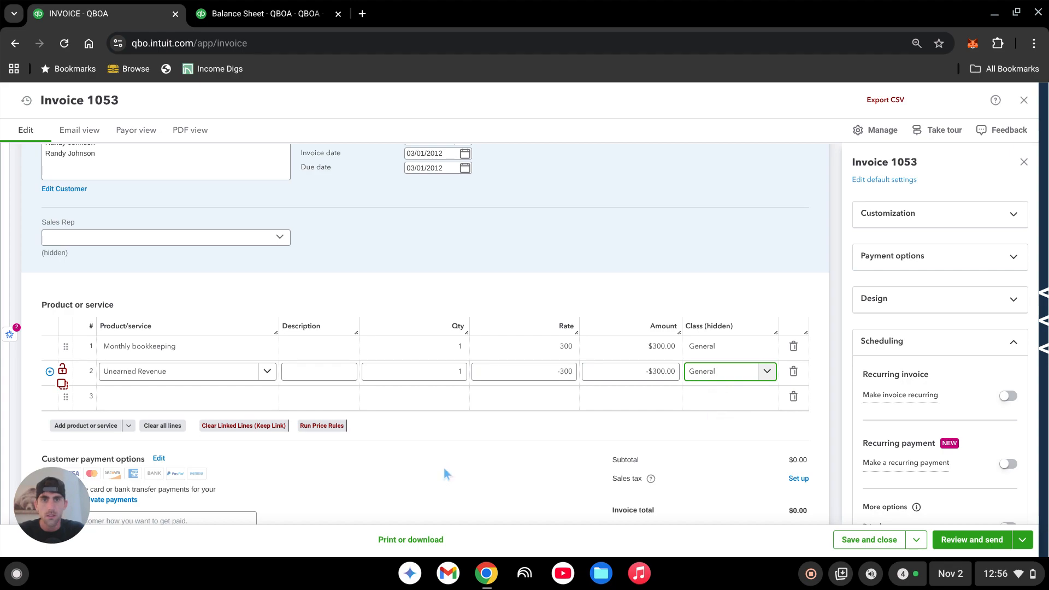
left_click(490, 435)
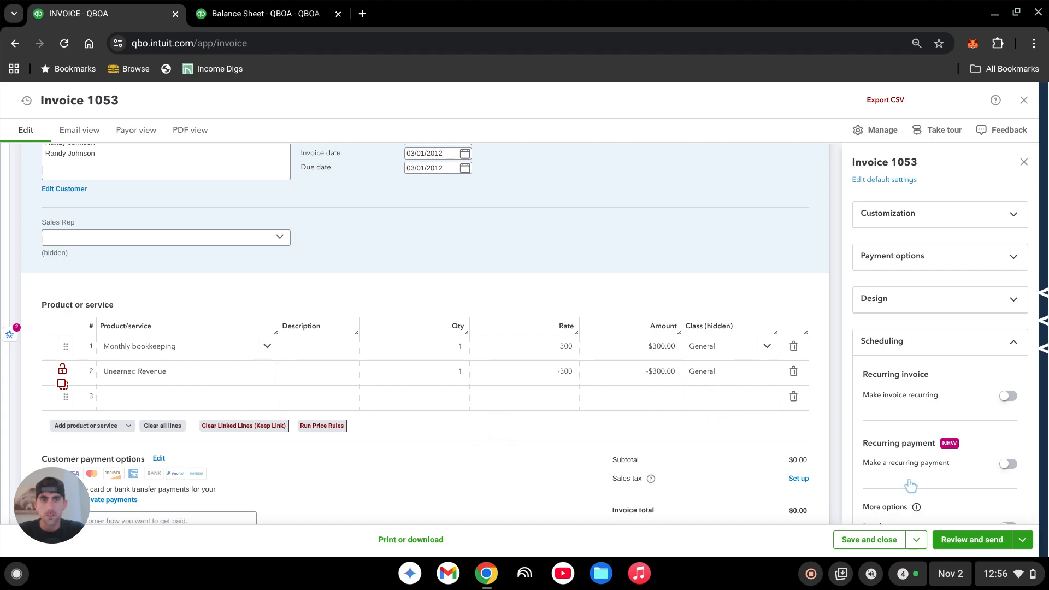
- Review the completed invoice, then save it and start a new invoice
scroll(722, 484, "up", 4)
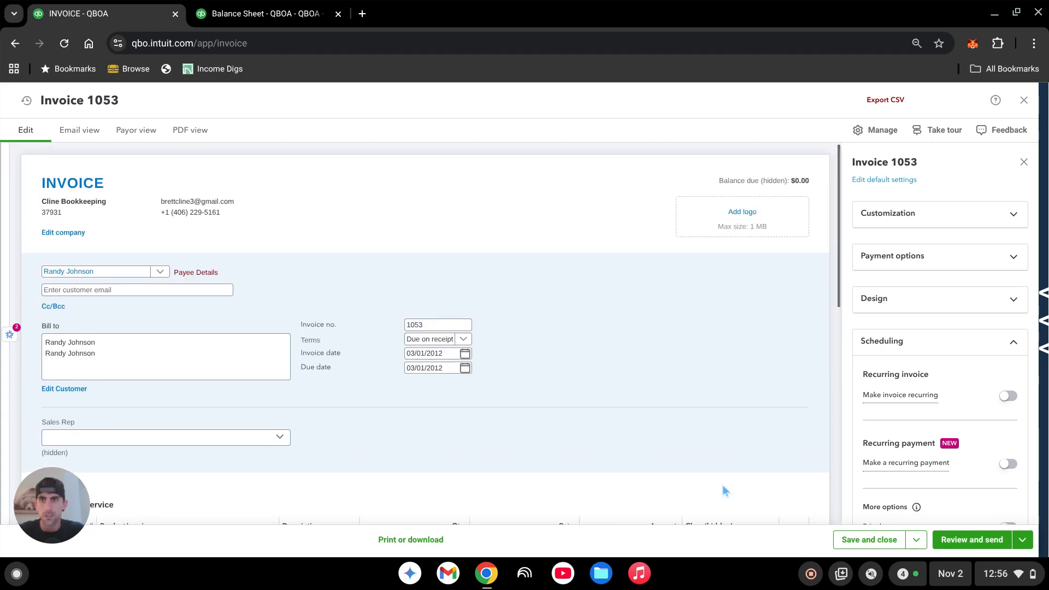
scroll(722, 484, "down", 8)
scroll(723, 484, "up", 7)
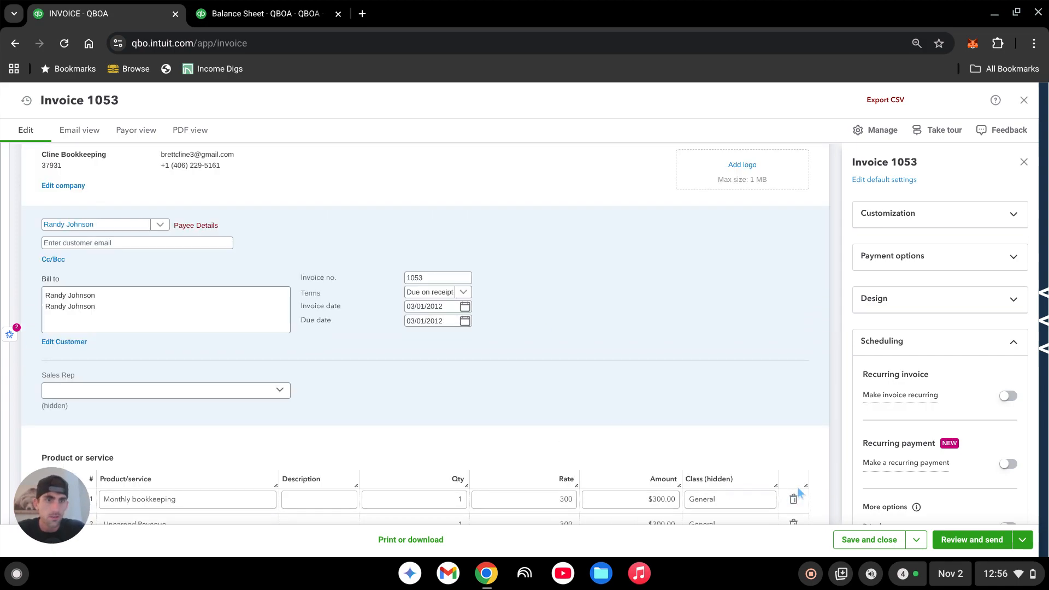
left_click(916, 542)
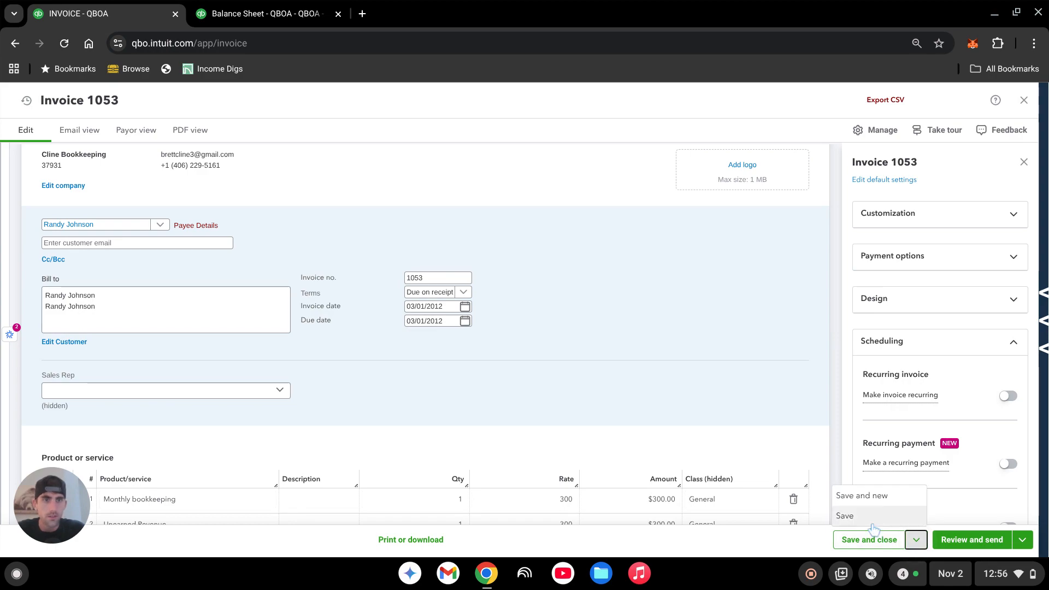
left_click(862, 496)
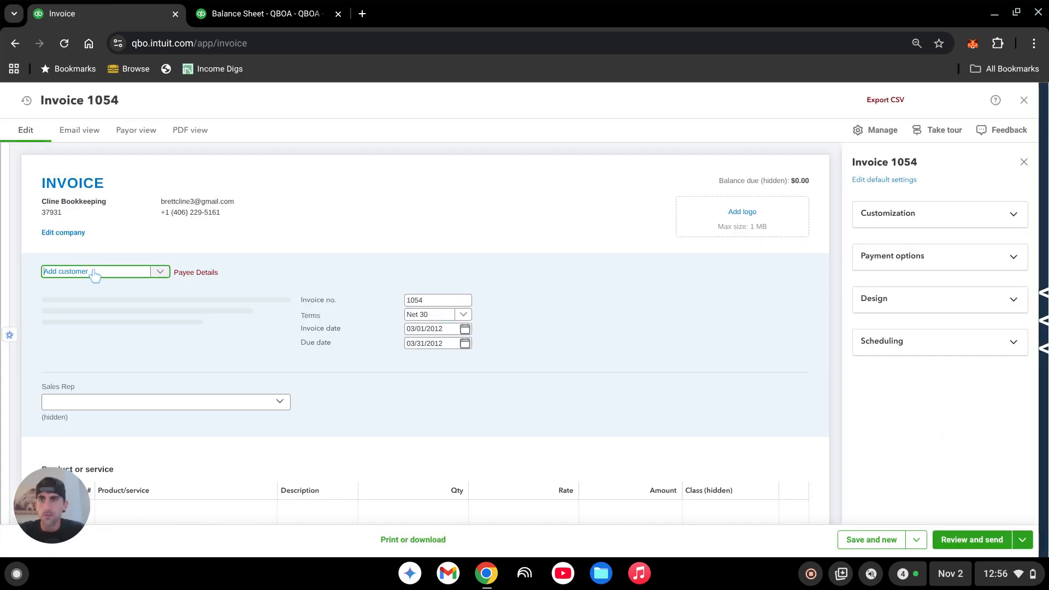
- Assign the new invoice to the same customer with Due on receipt terms and an invoice date of 4/1/2012
type("randy")
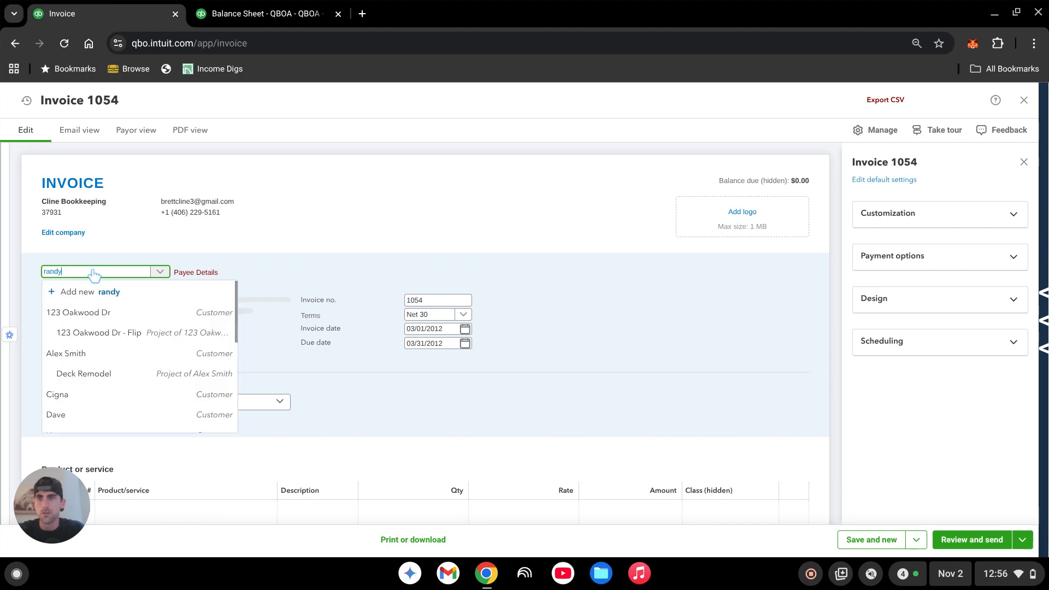
left_click(97, 314)
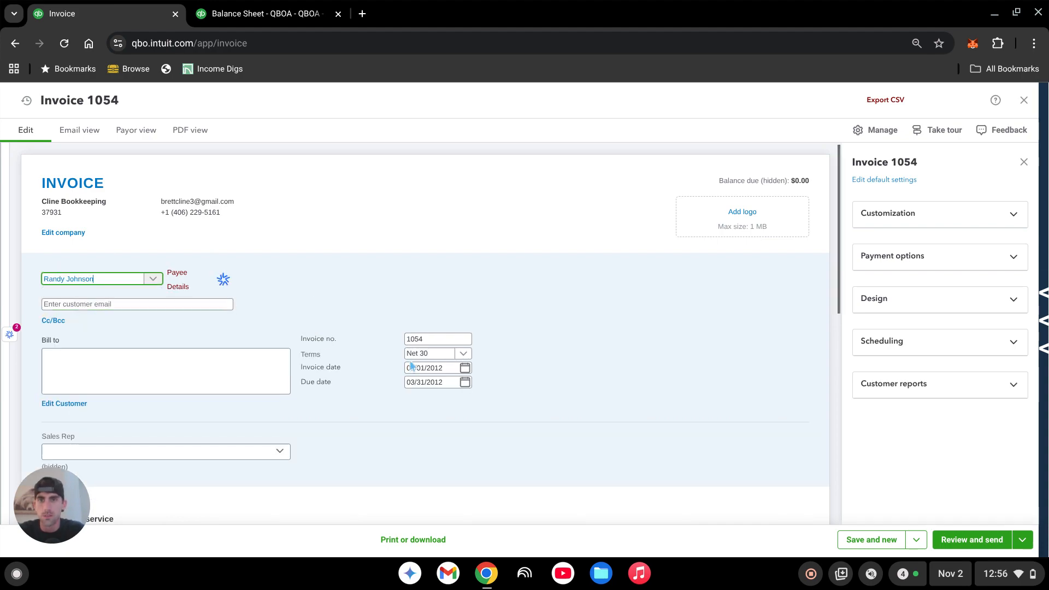
left_click(435, 354)
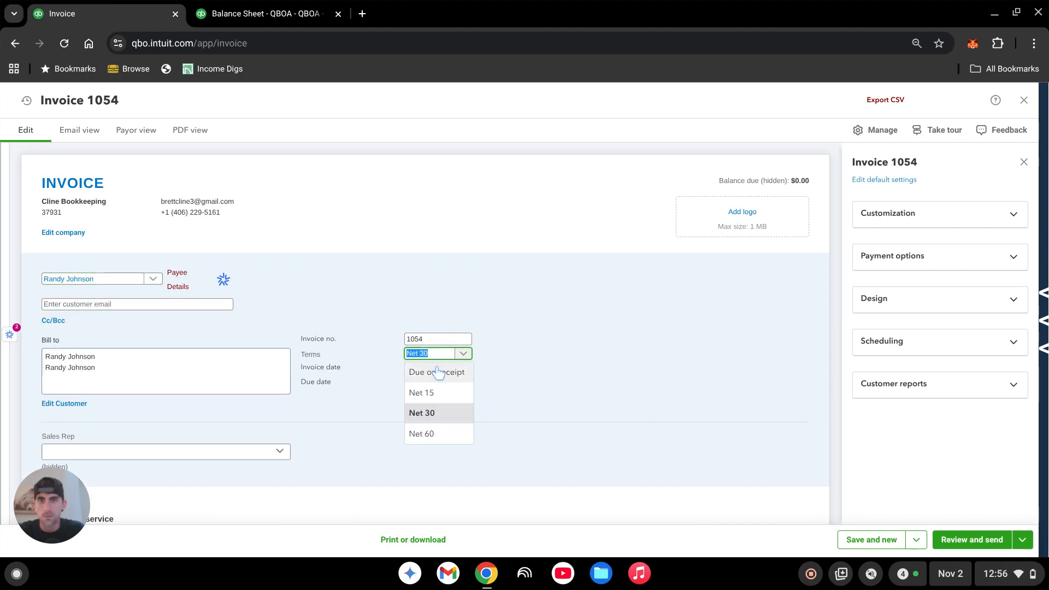
left_click(433, 372)
left_click(437, 367)
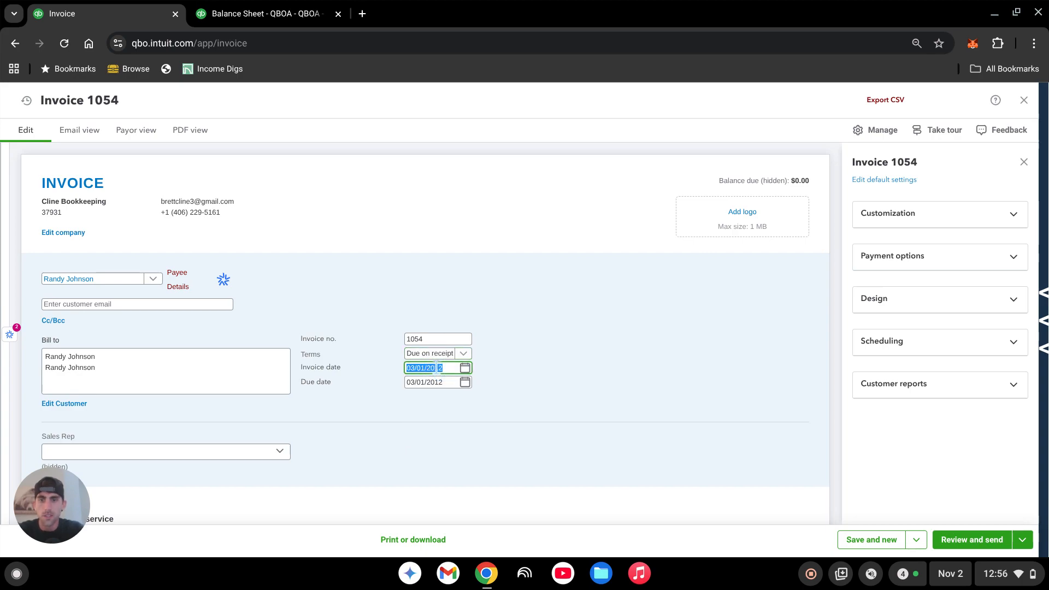
type("4/1")
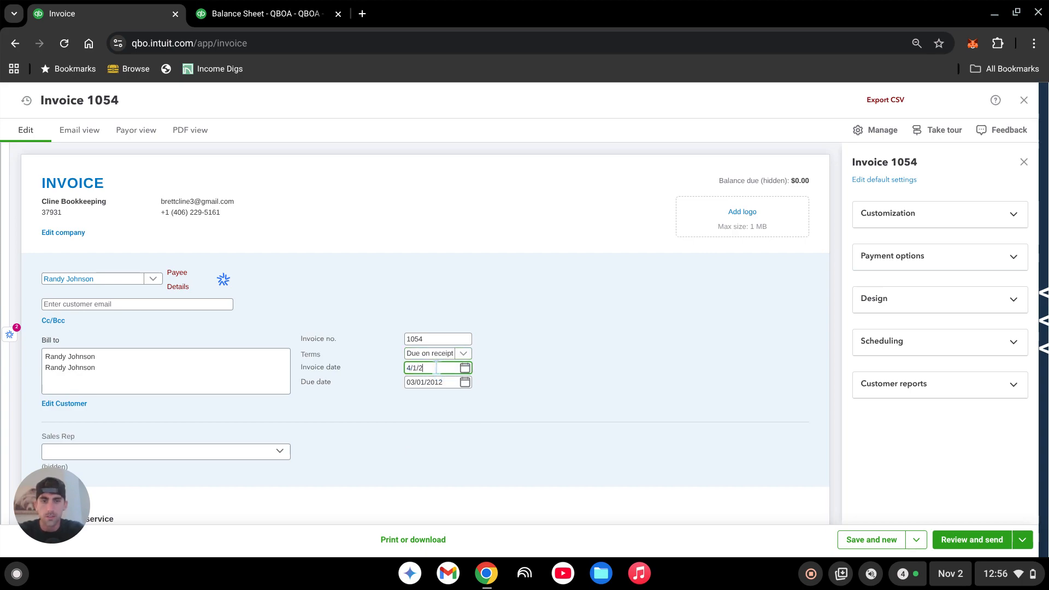
left_click(585, 386)
- Fill the first line of the April invoice with Monthly bookkeeping at a rate of 300 and the General class
scroll(578, 386, "down", 3)
left_click(180, 331)
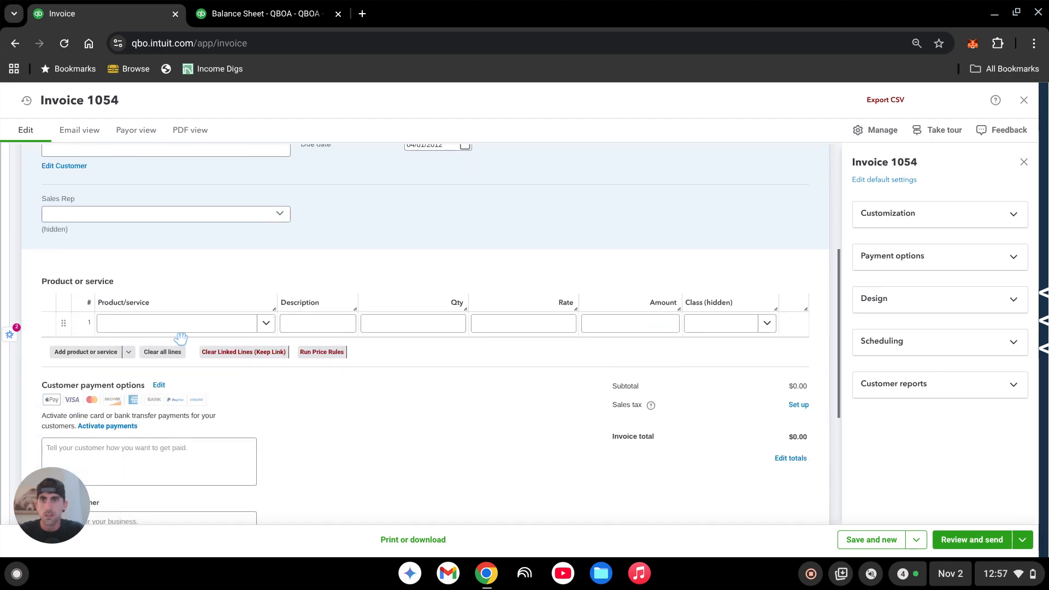
type("monthl")
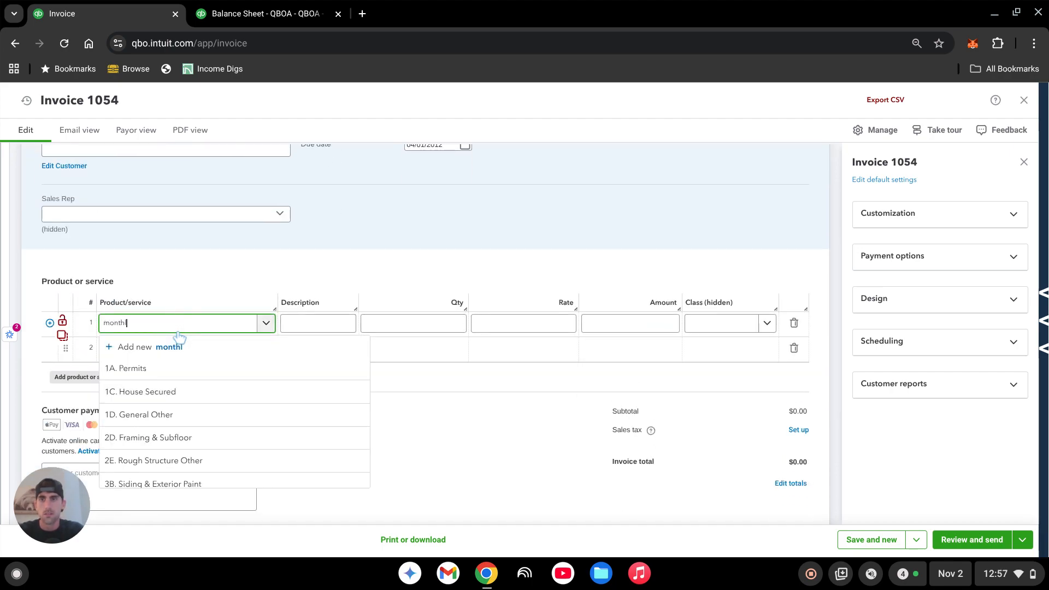
type("y")
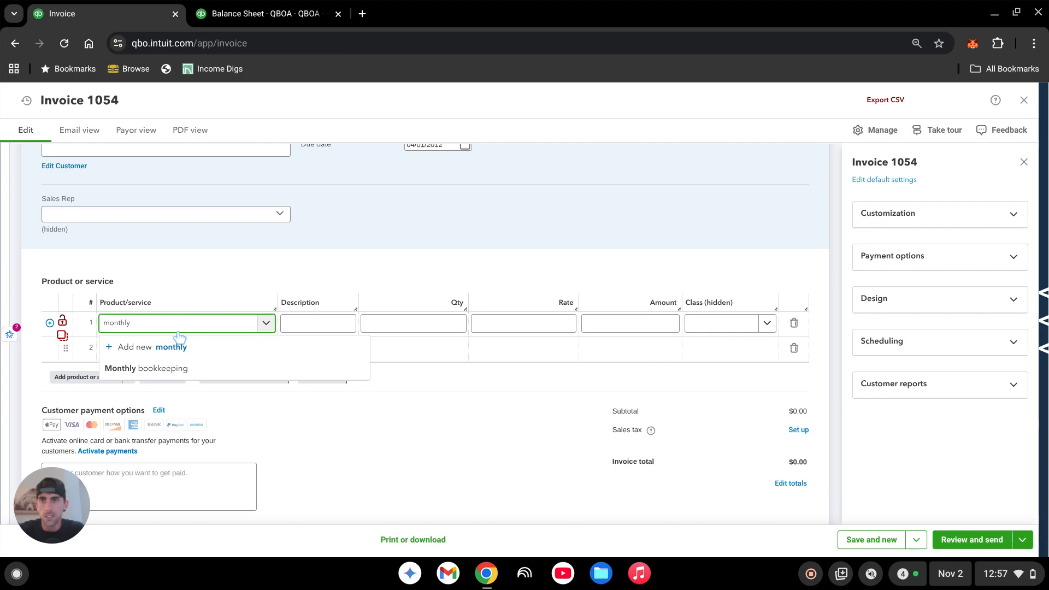
left_click(163, 372)
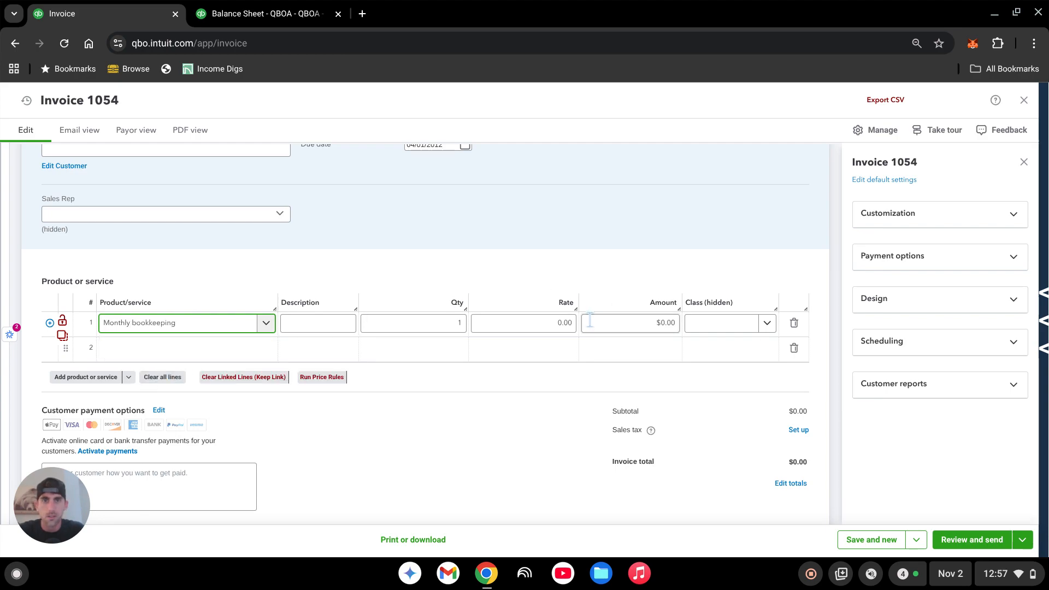
left_click(541, 322)
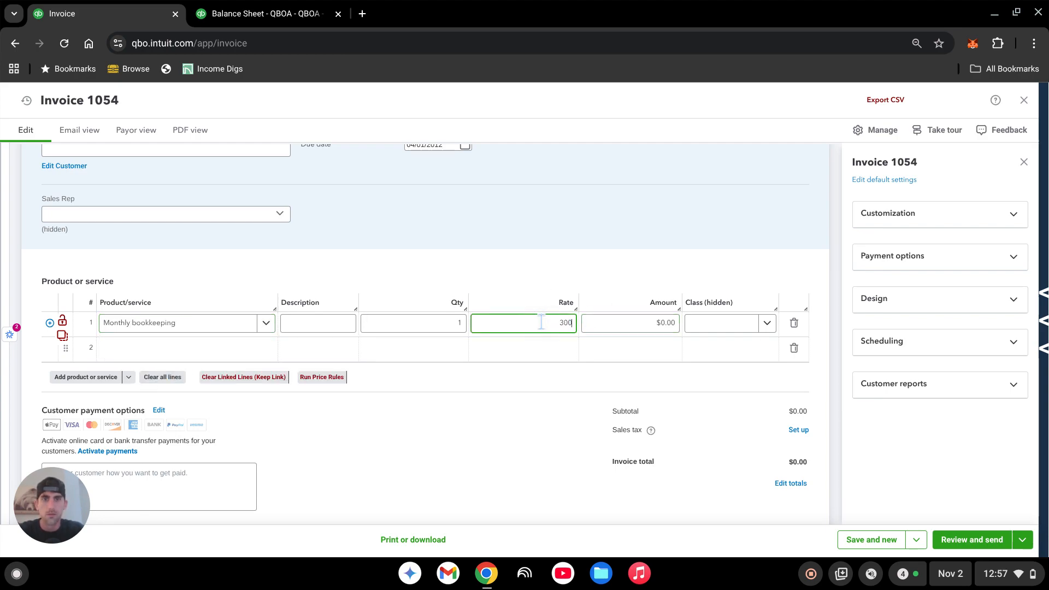
key("Tab")
key("Tab")
type("gener")
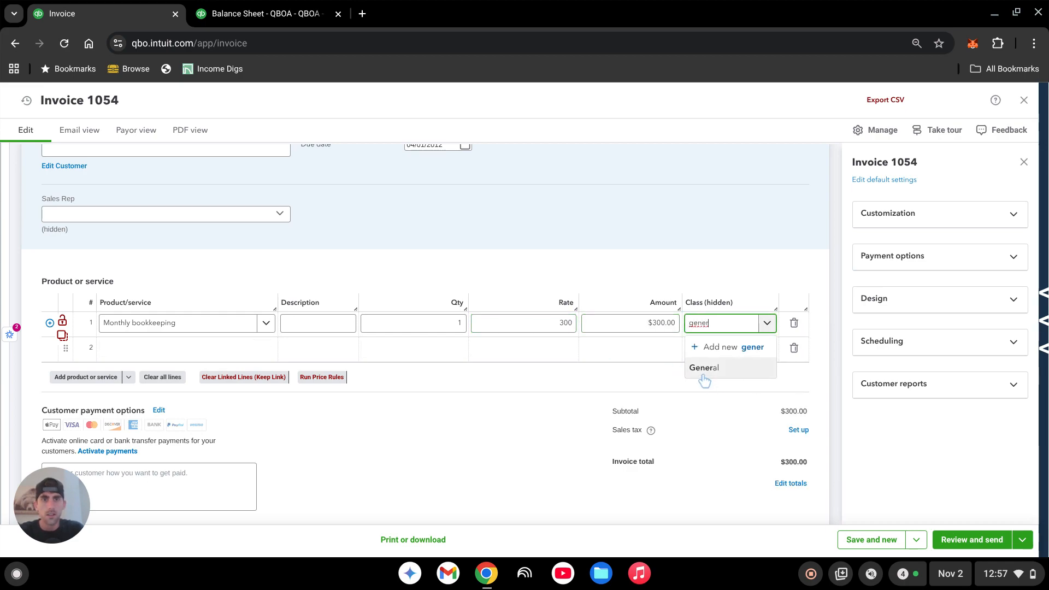
key("Tab")
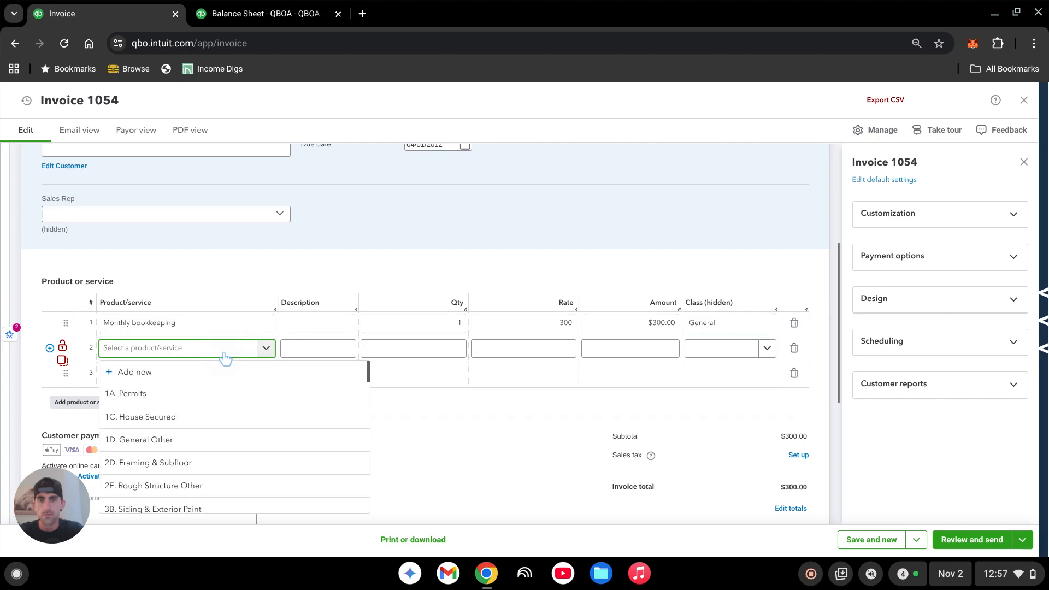
- Add an Unearned Revenue line at a rate of -300 in the General class, and save and close the April invoice
type("unearn")
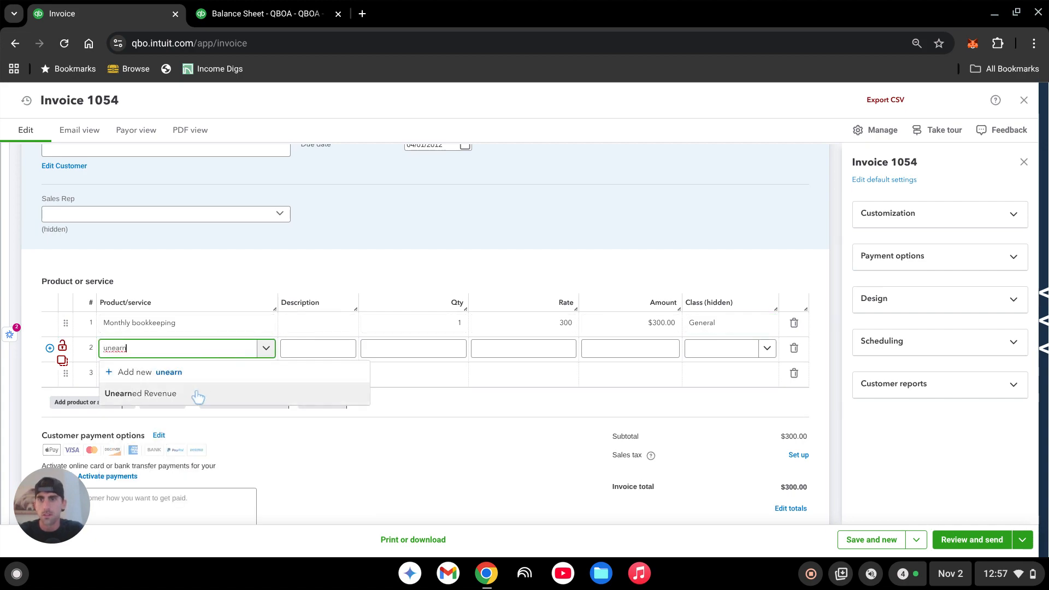
left_click(195, 395)
left_click(550, 354)
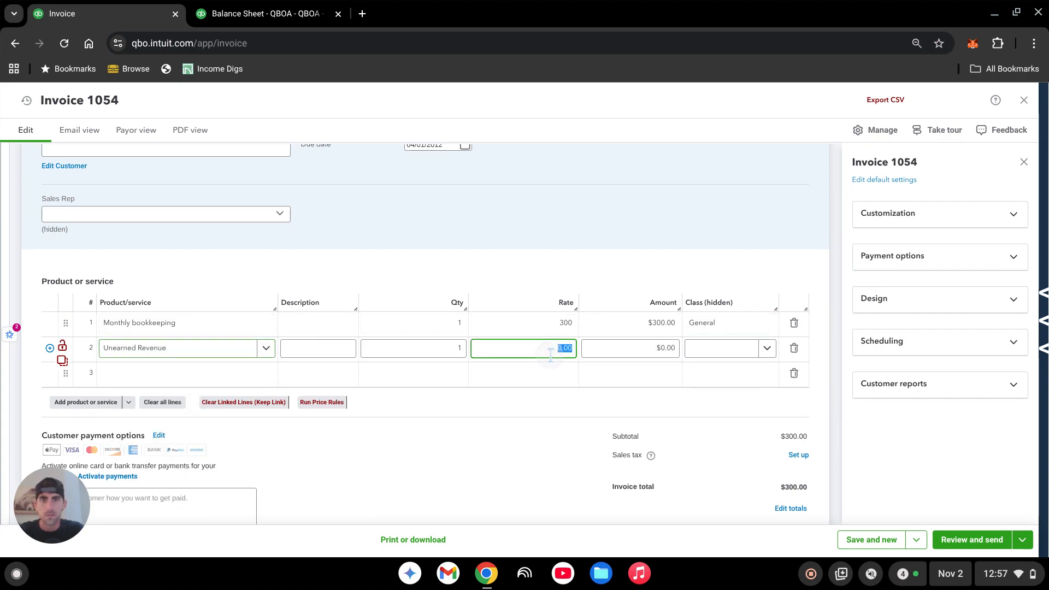
type("3000")
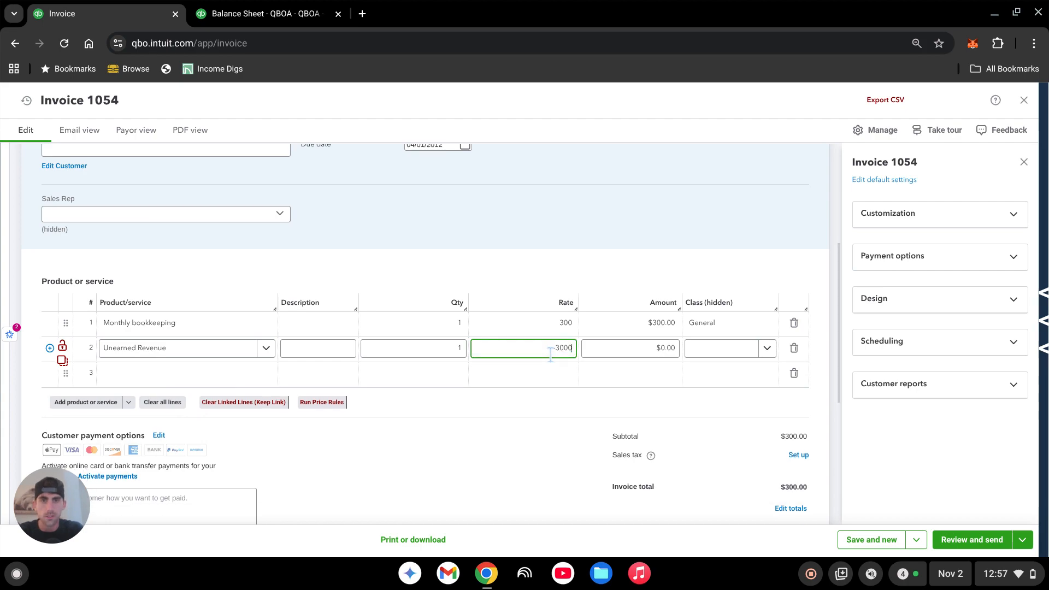
key("Tab")
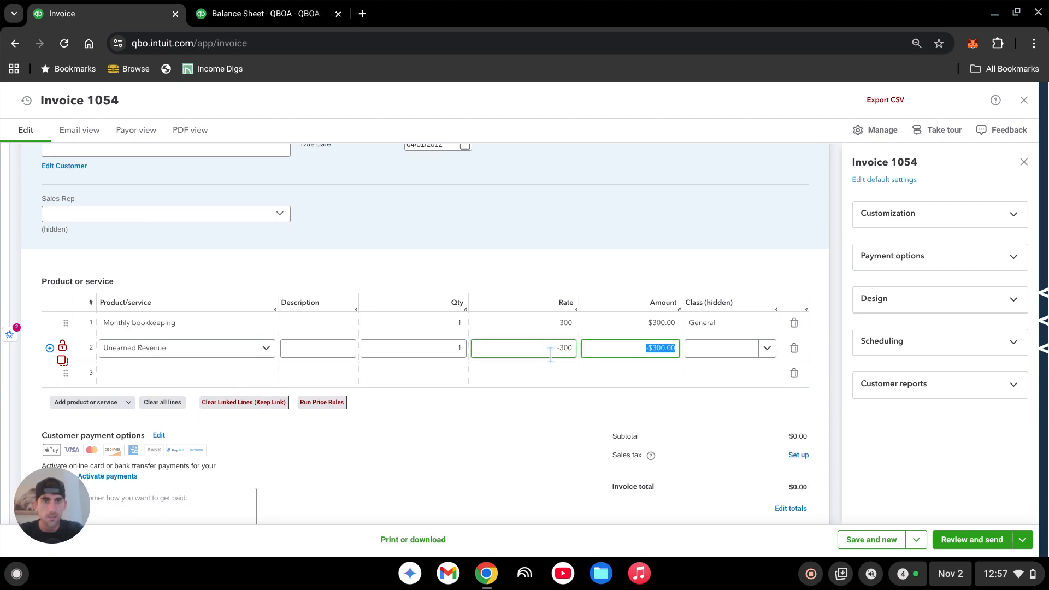
key("Tab")
type("gener")
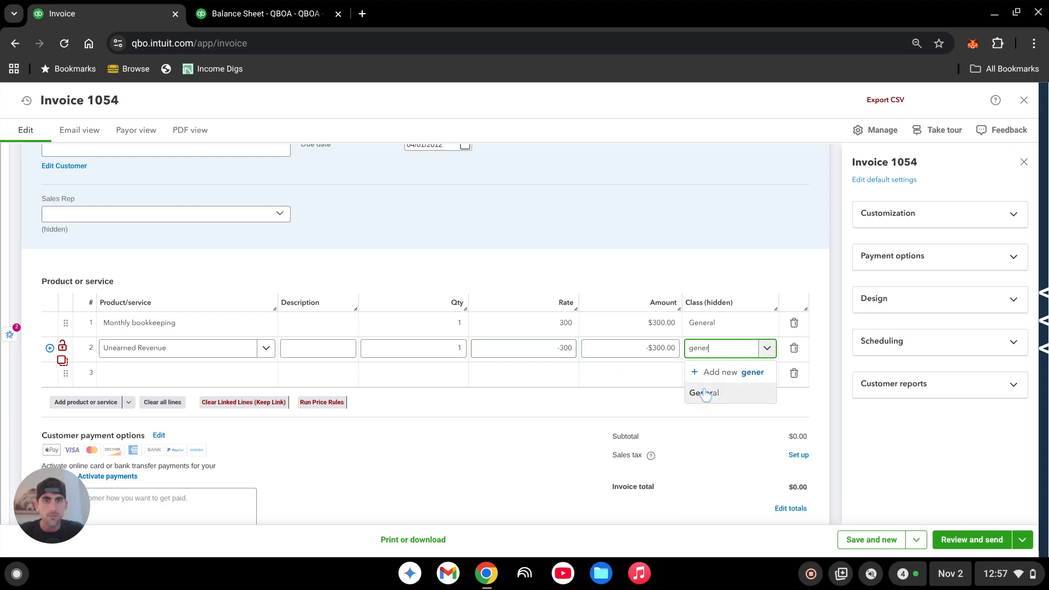
left_click(706, 393)
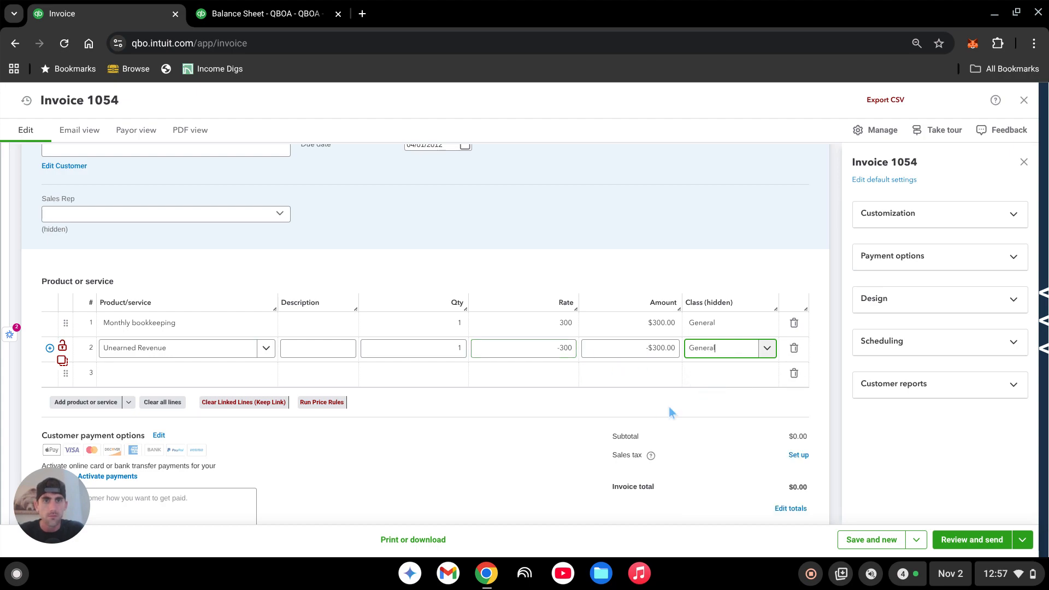
left_click(916, 540)
left_click(856, 502)
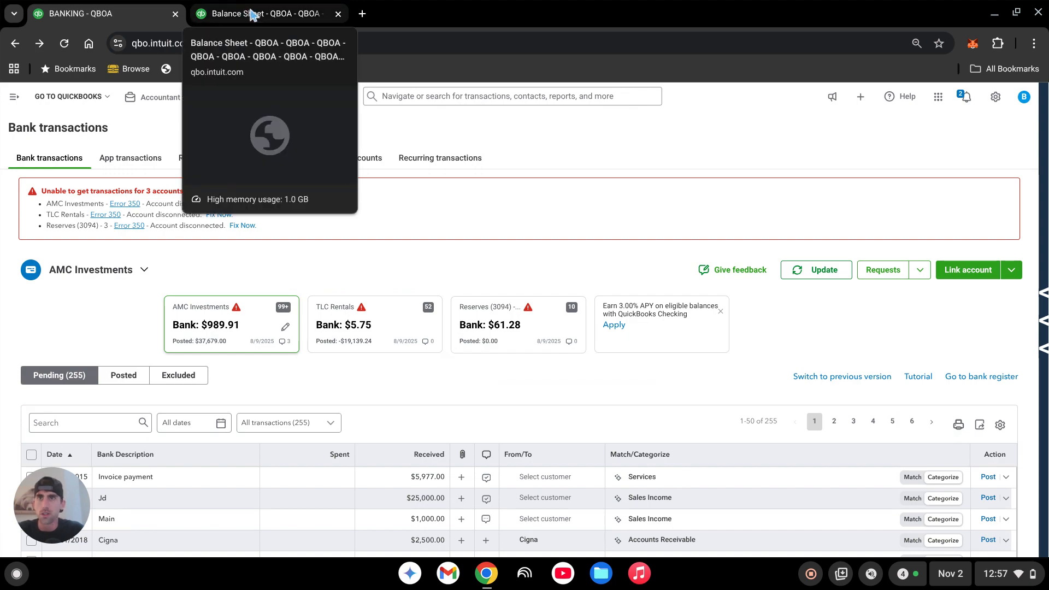
- Refresh the Balance Sheet, set its end date to 2/28/2012 and review the Unearned Revenue liability
left_click(269, 15)
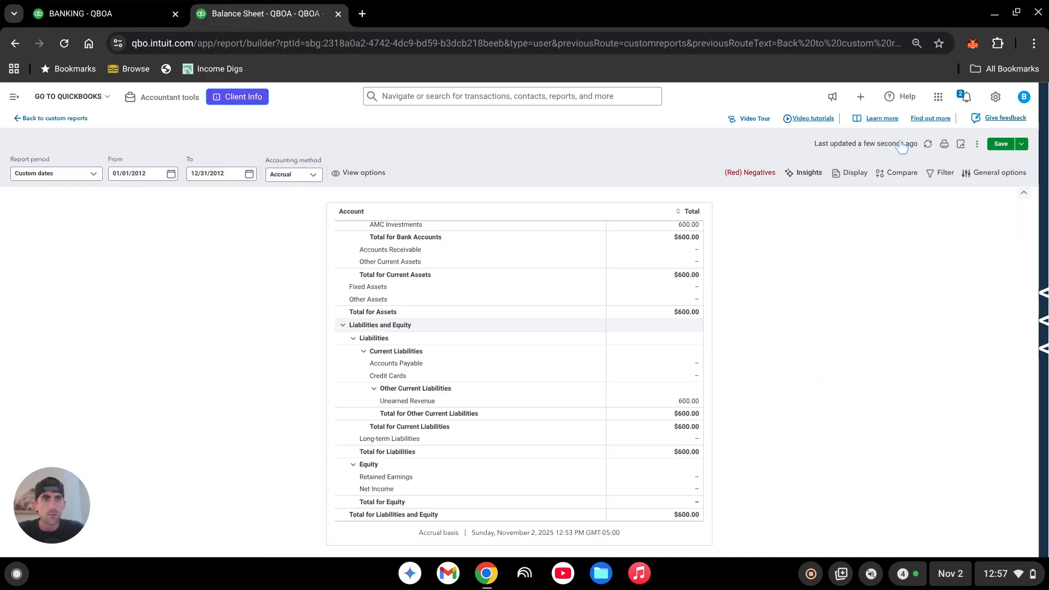
left_click(927, 144)
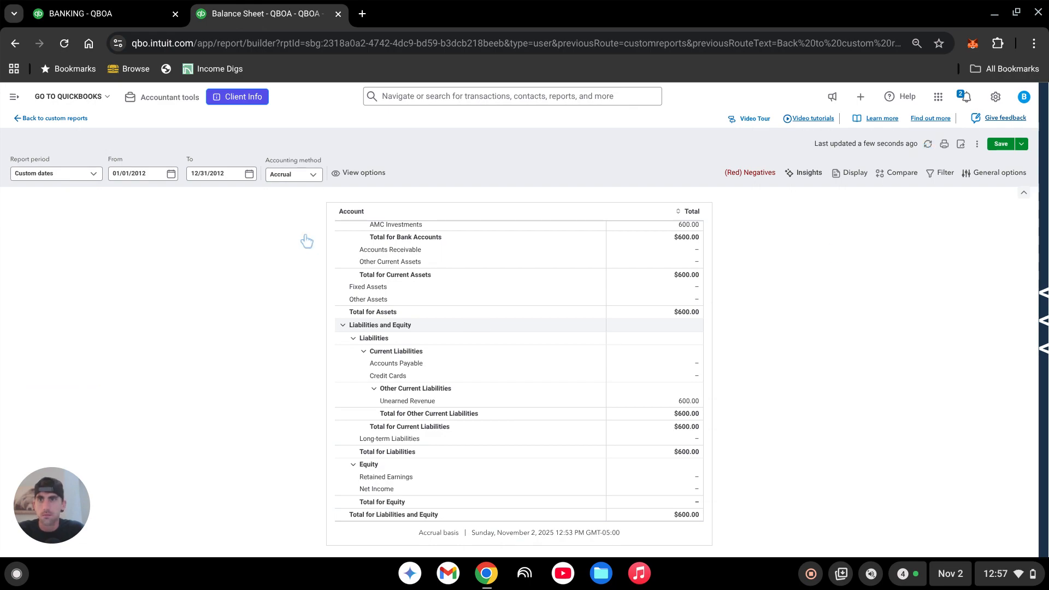
left_click(214, 175)
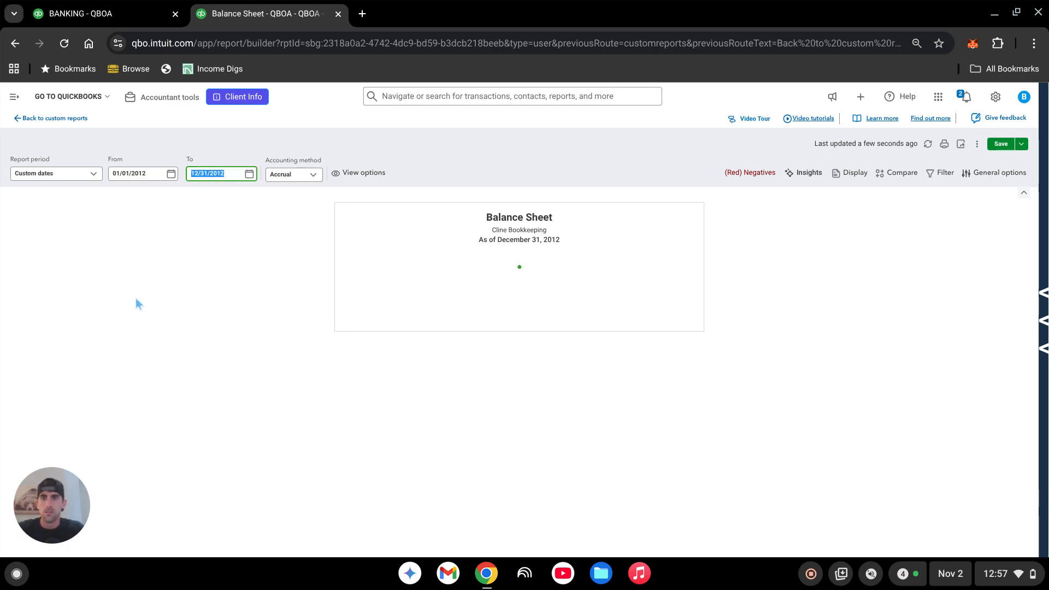
type("2/")
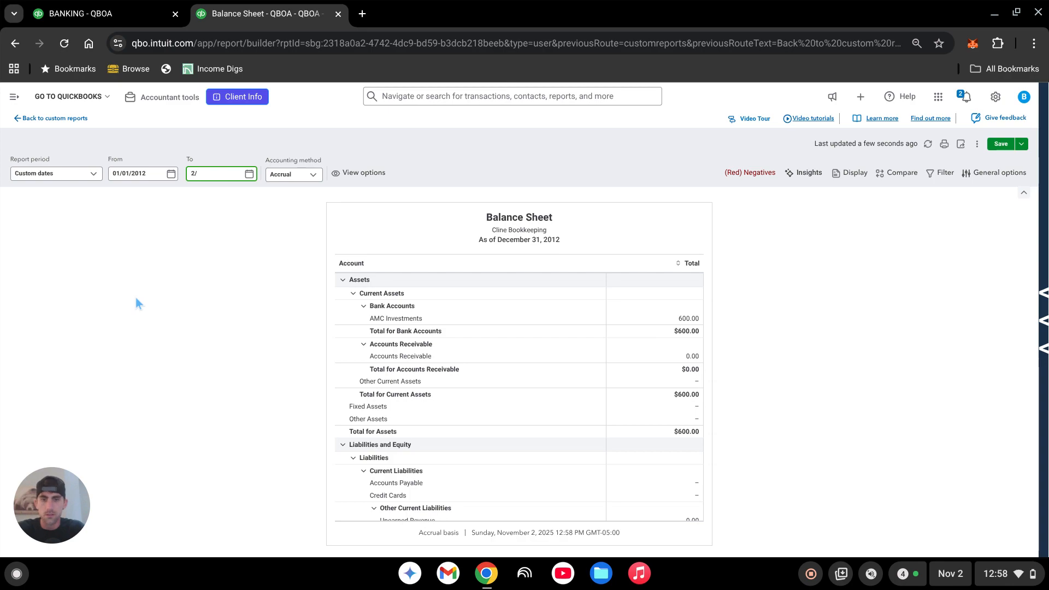
type("28/2012")
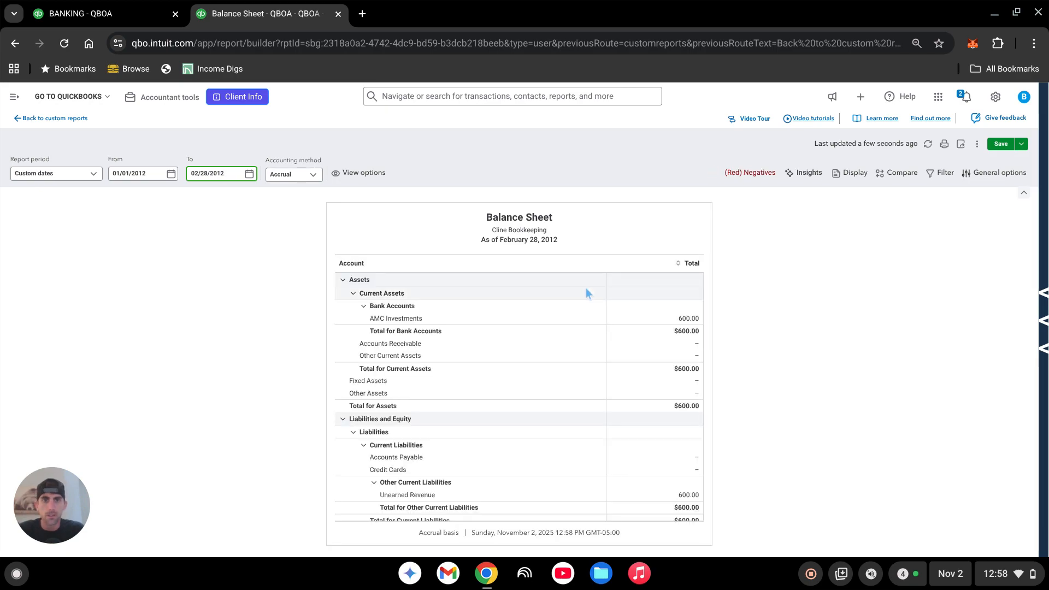
scroll(631, 363, "down", 3)
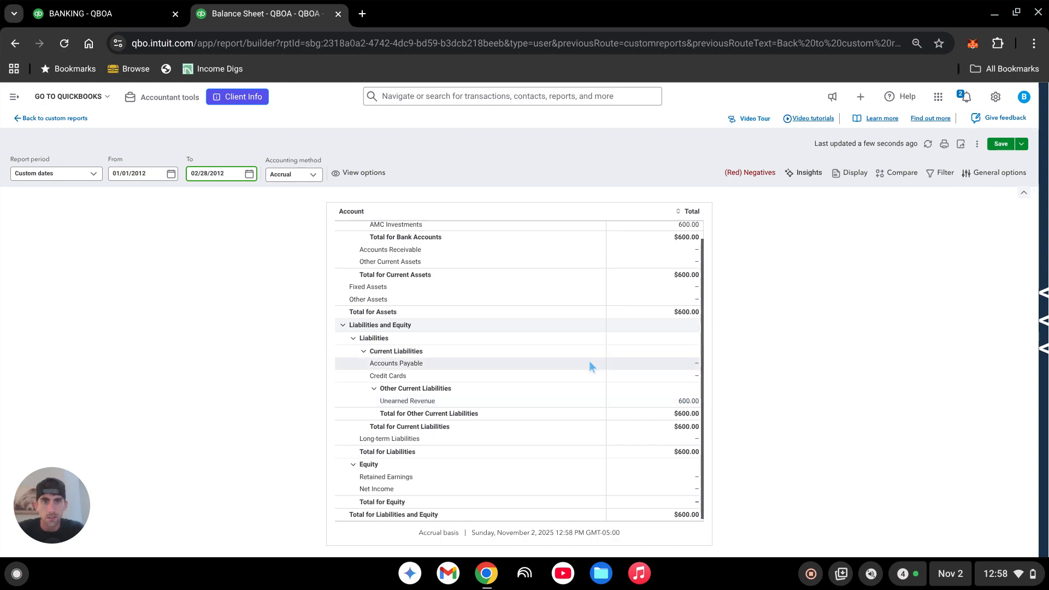
- Run the Balance Sheet through 3/1/2012 and check the Profit and Loss detail behind its Net Income
triple_click(214, 174)
type("3/0")
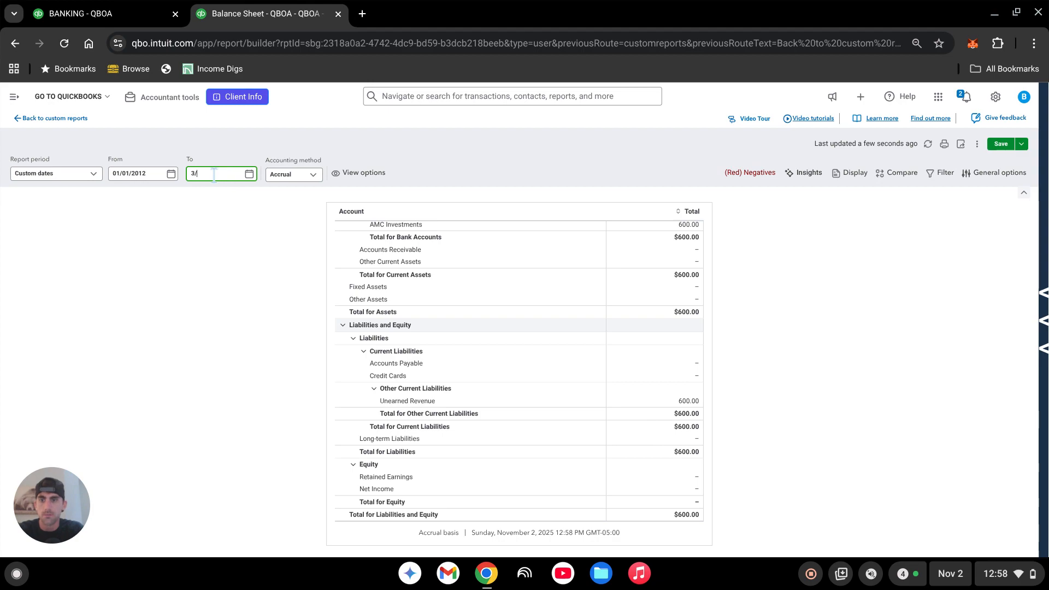
type("1/2012")
key("Return")
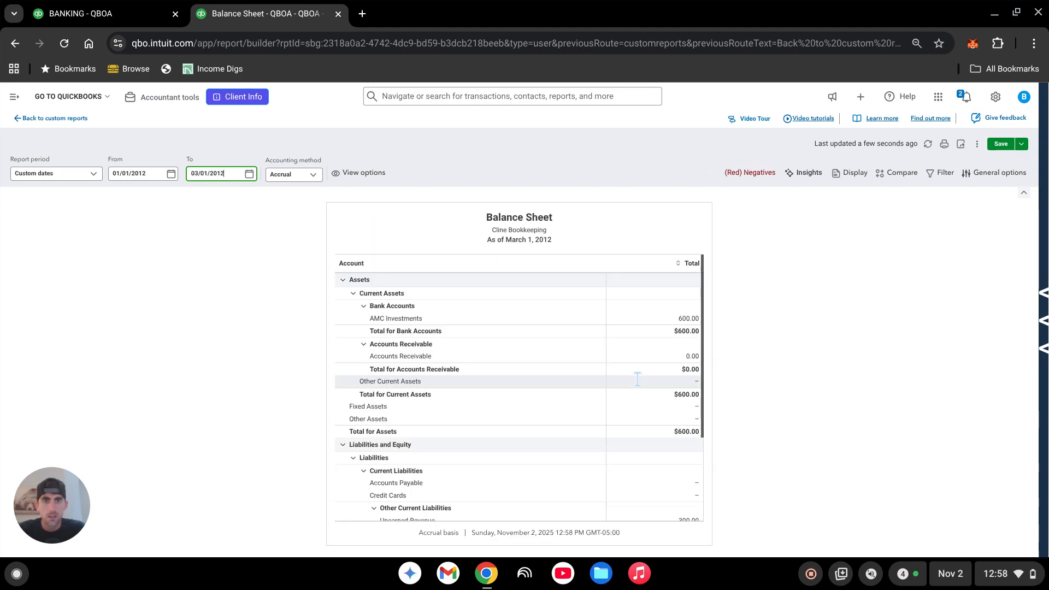
scroll(636, 378, "down", 5)
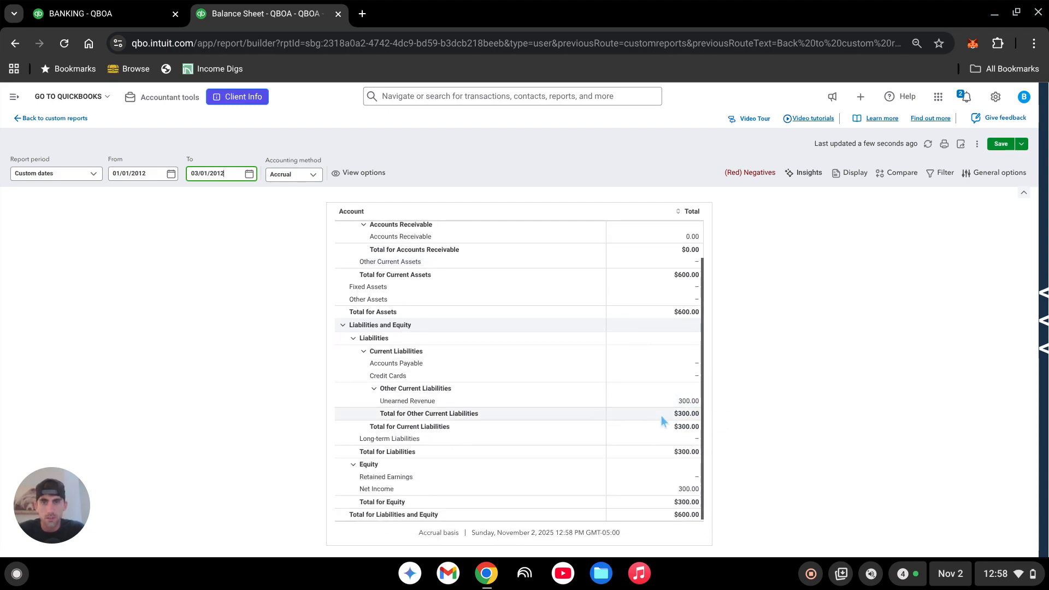
left_click(687, 490)
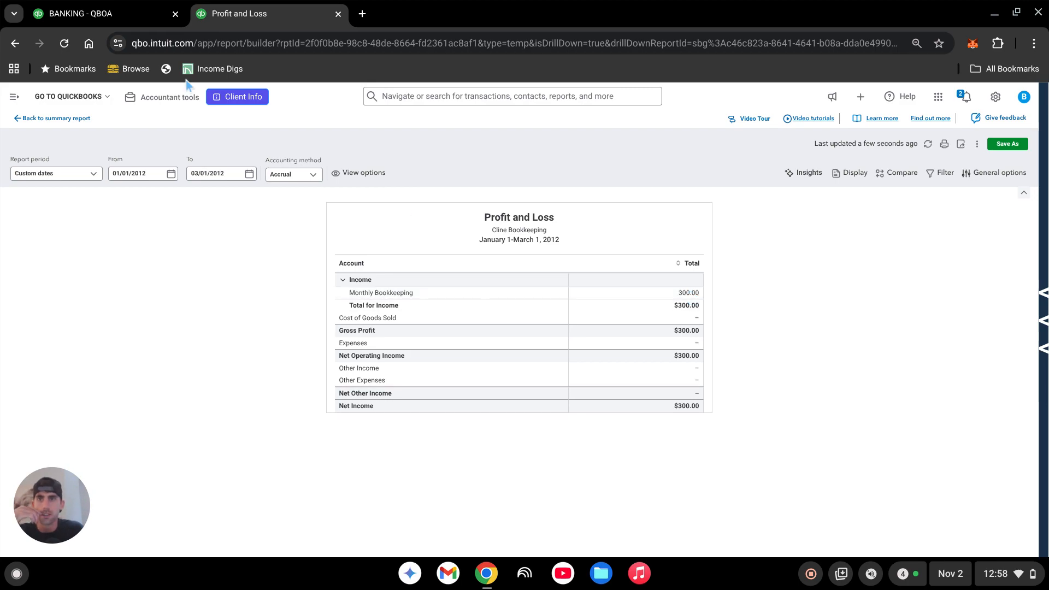
left_click(68, 120)
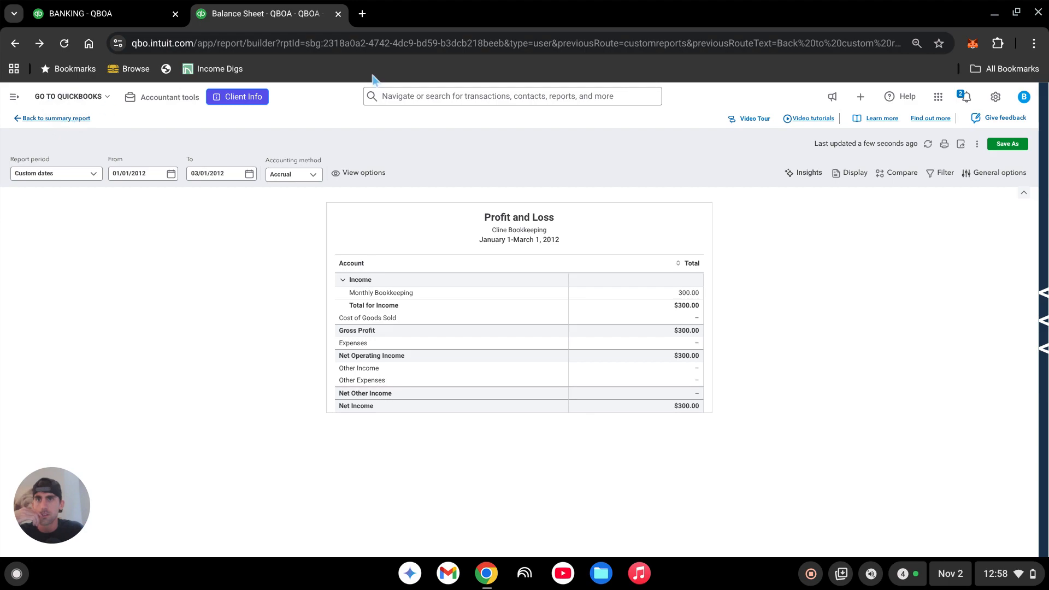
- Set the Balance Sheet end date to 4/1/2012 and review Unearned Revenue and Net Income
left_click(219, 174)
type("4")
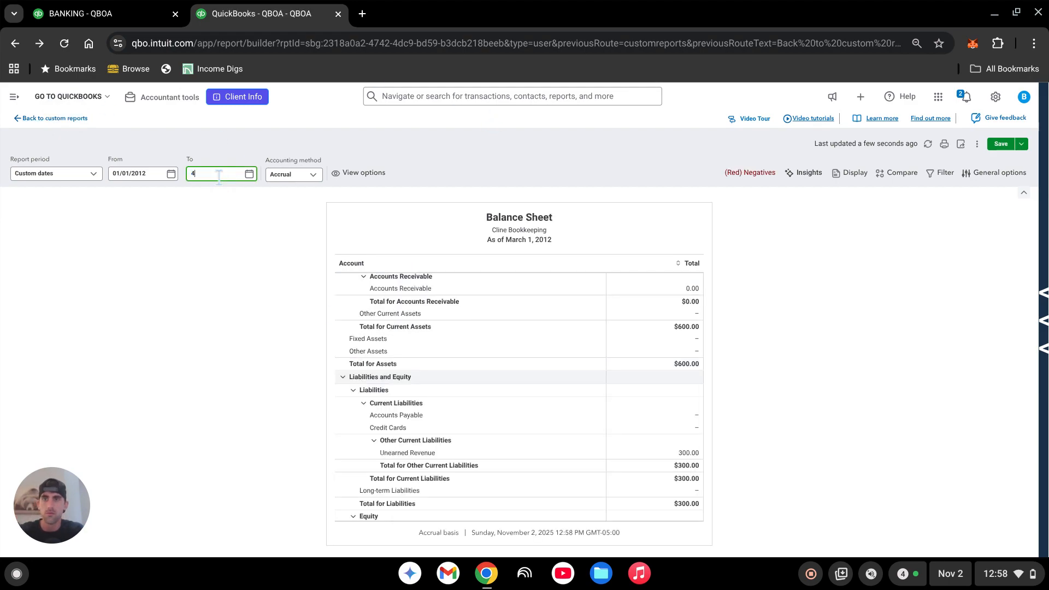
type("/1/2012")
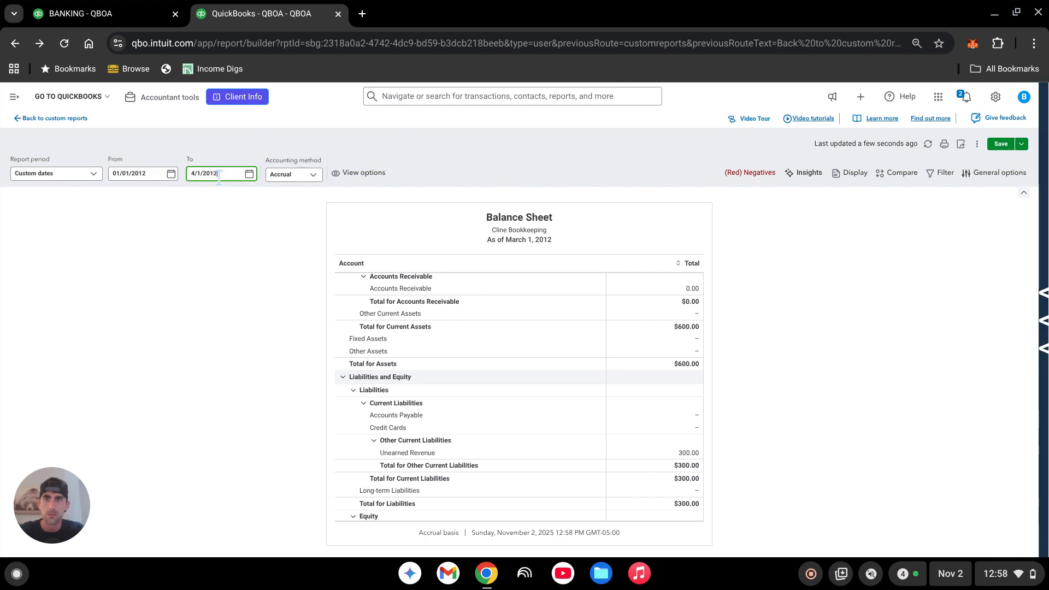
key("Return")
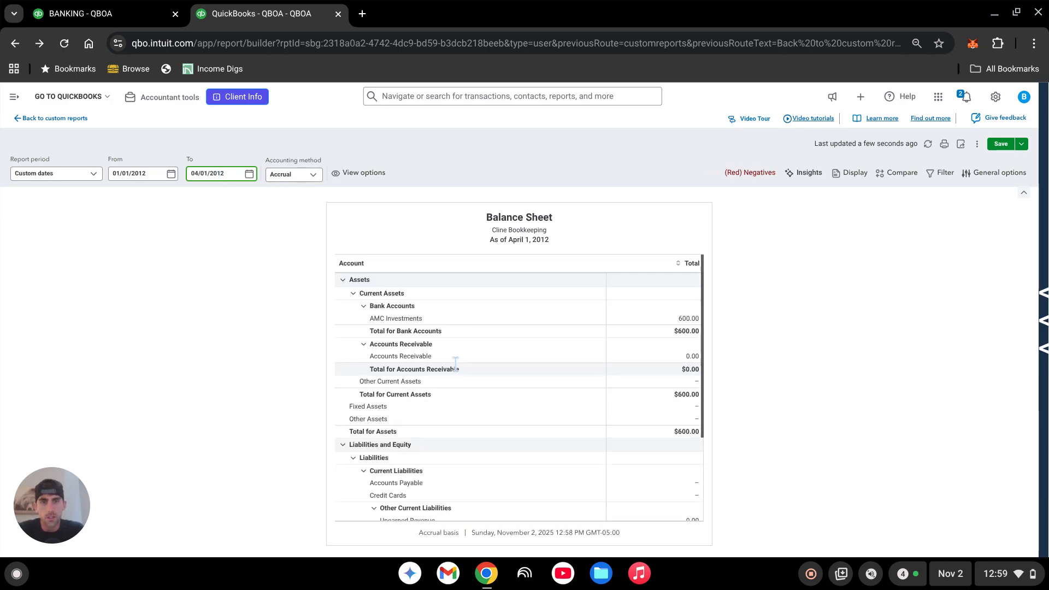
scroll(616, 404, "down", 3)
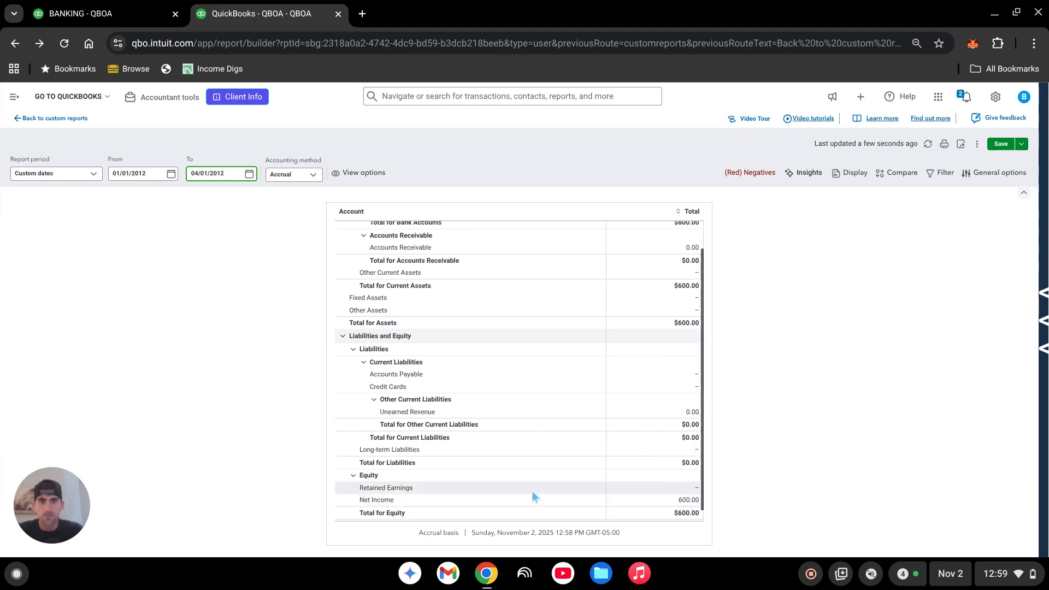
- Open the invoice dated 04/01/2012 from the recent transactions, delete it and close its browser tab
left_click(13, 99)
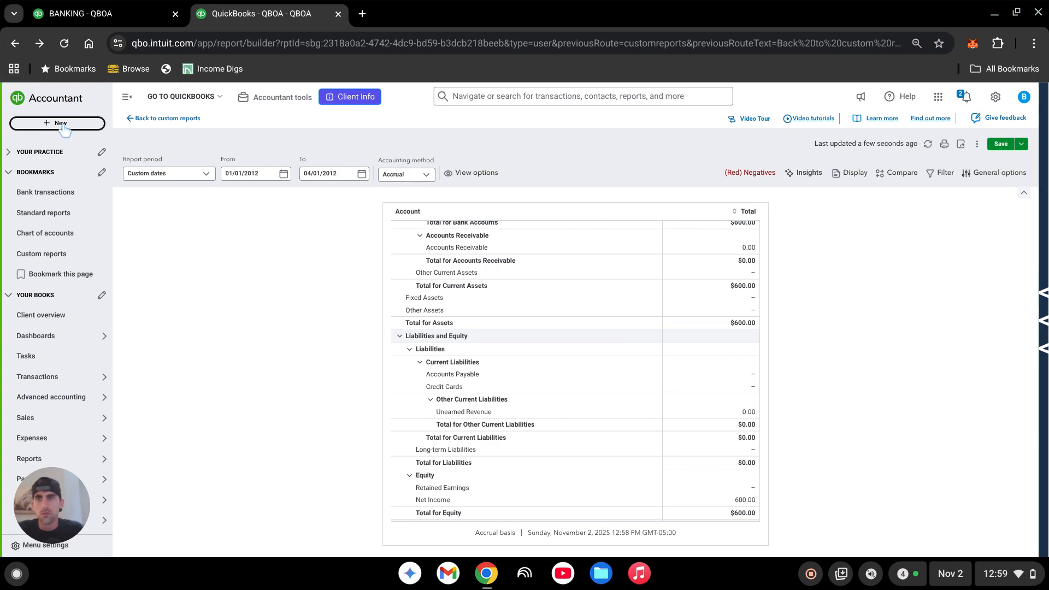
left_click(501, 91)
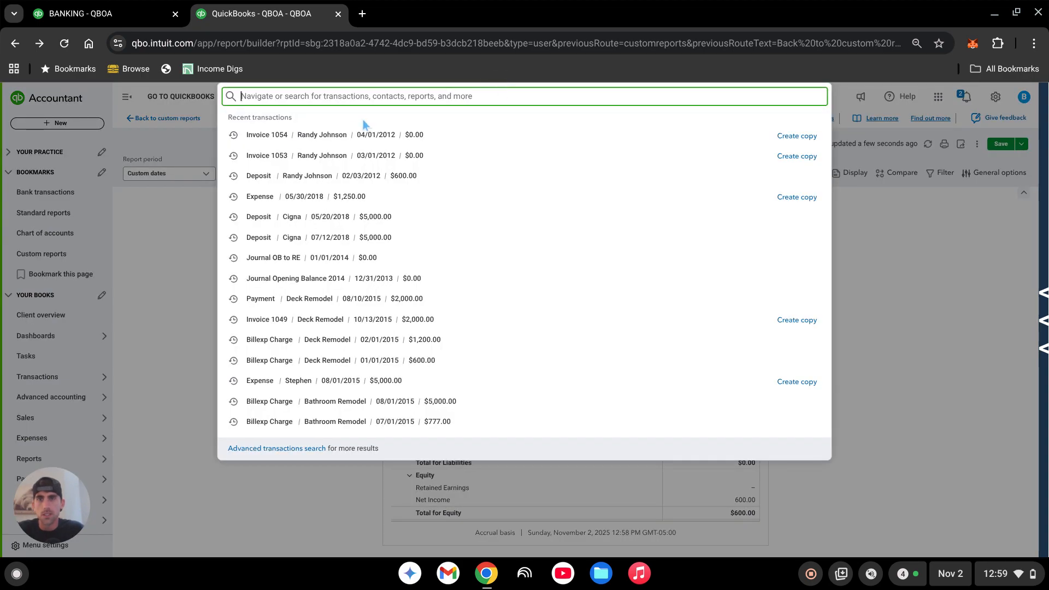
left_click(349, 136)
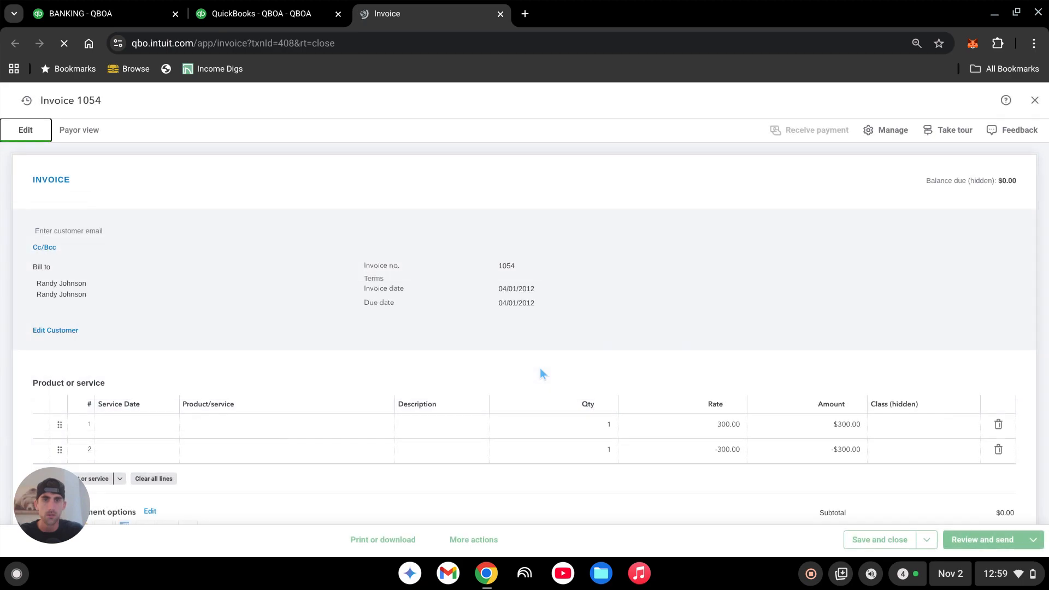
scroll(540, 368, "down", 3)
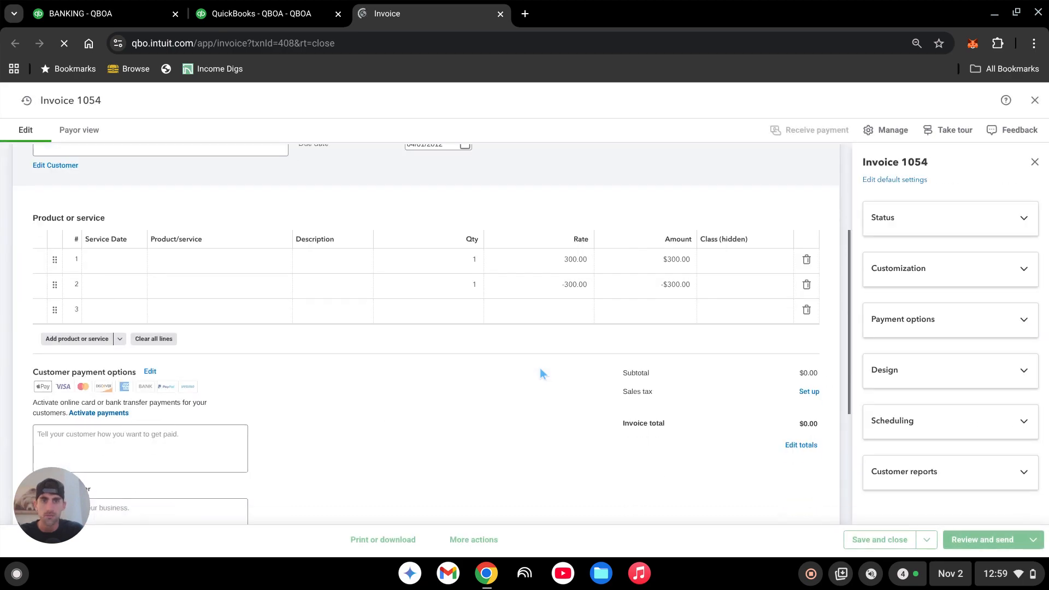
left_click(483, 540)
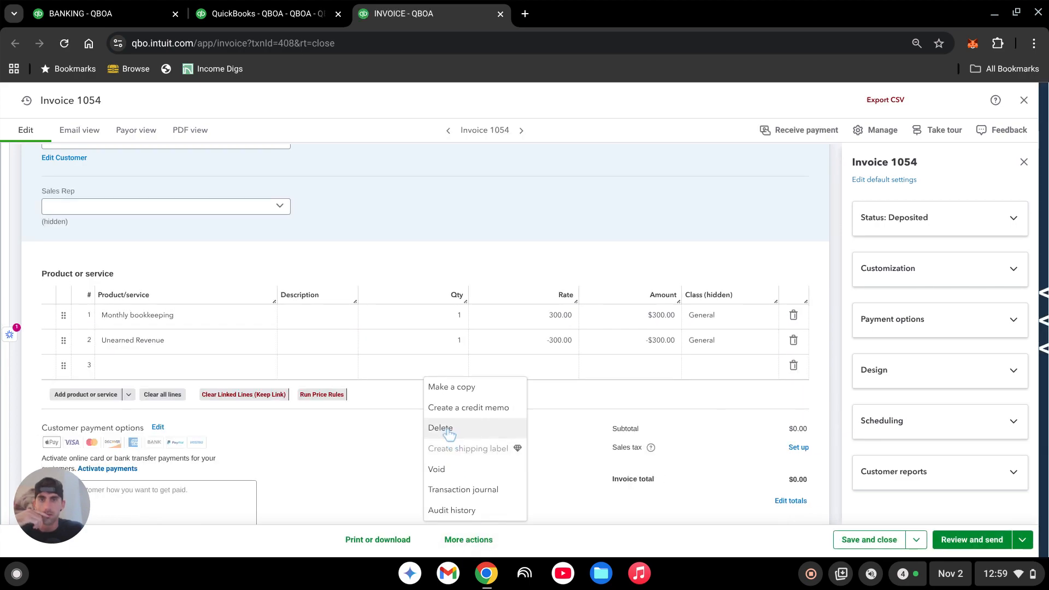
left_click(444, 428)
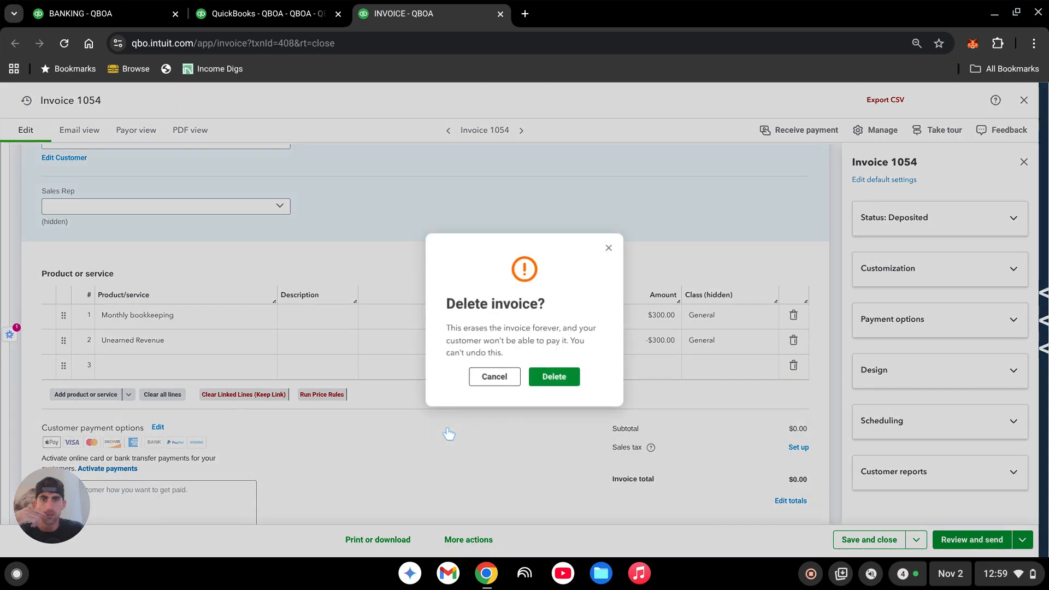
left_click(554, 382)
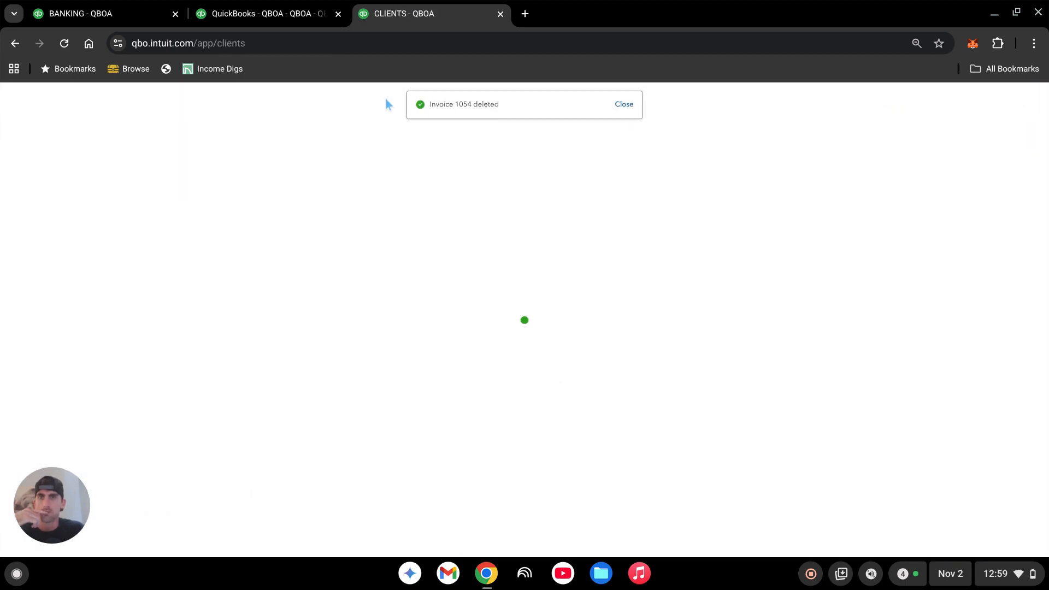
key("ctrl+w")
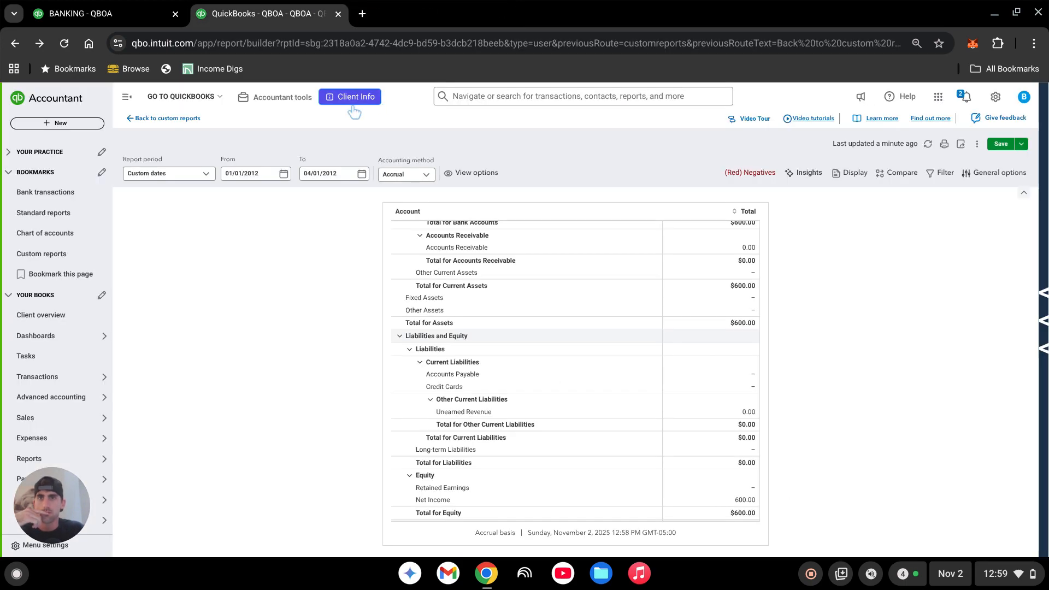
- Open the invoice dated 03/01/2012 from the recent transactions and delete it
left_click(486, 100)
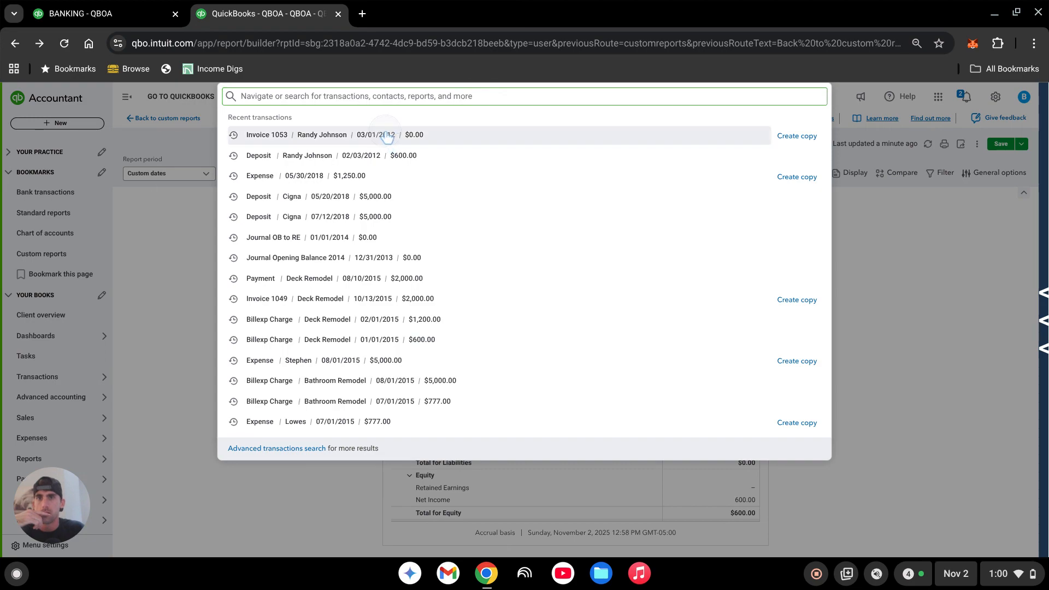
left_click(387, 136)
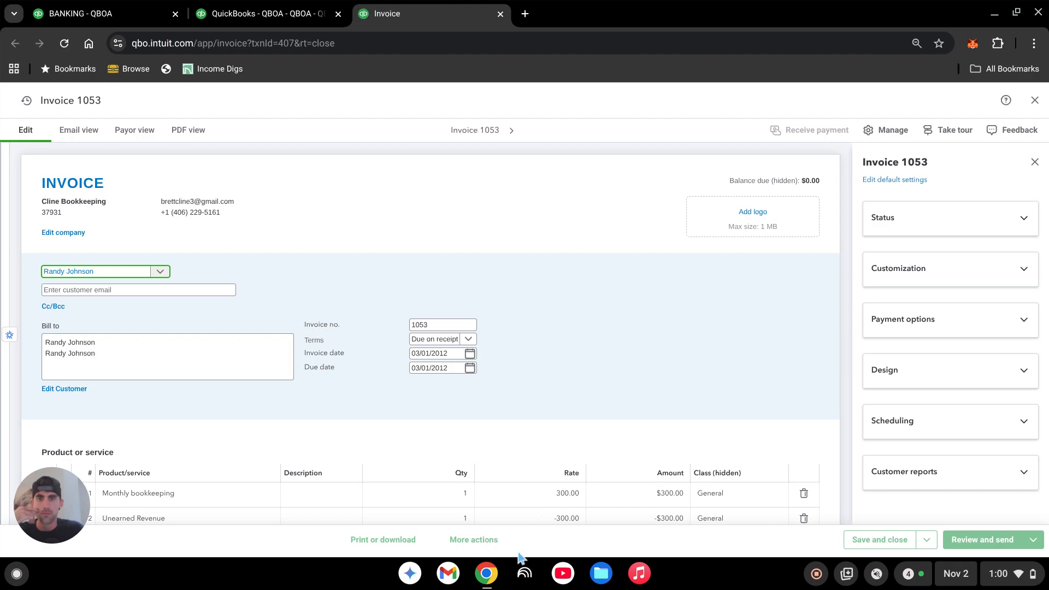
left_click(519, 493)
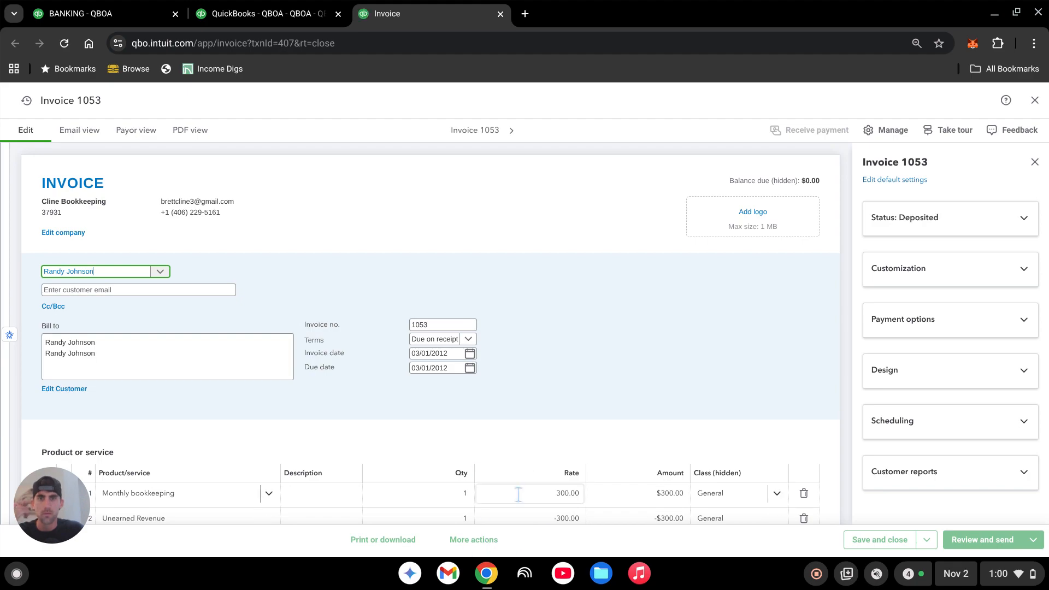
left_click(484, 541)
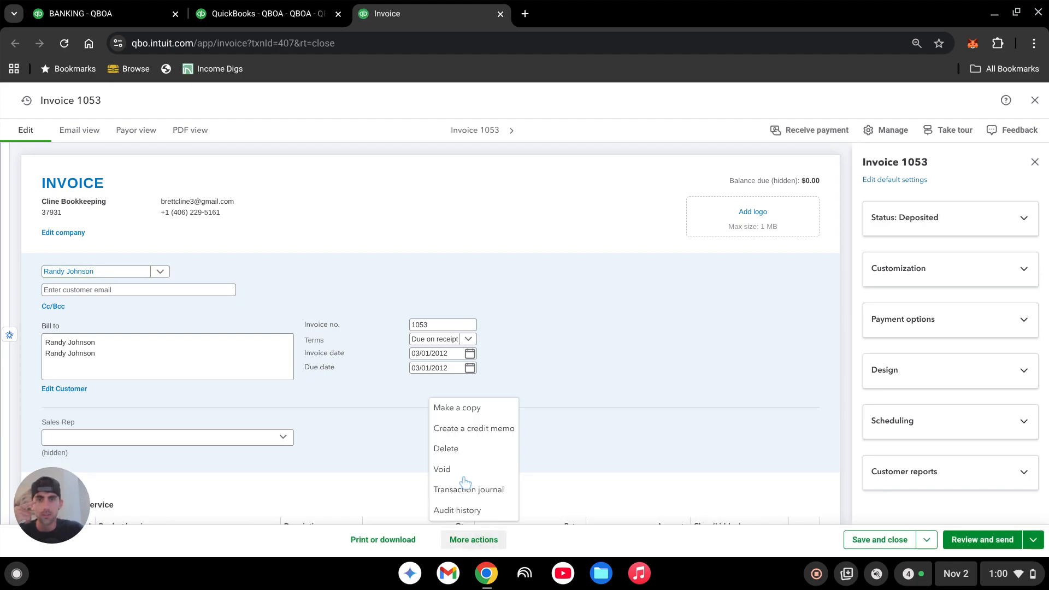
left_click(450, 451)
left_click(554, 377)
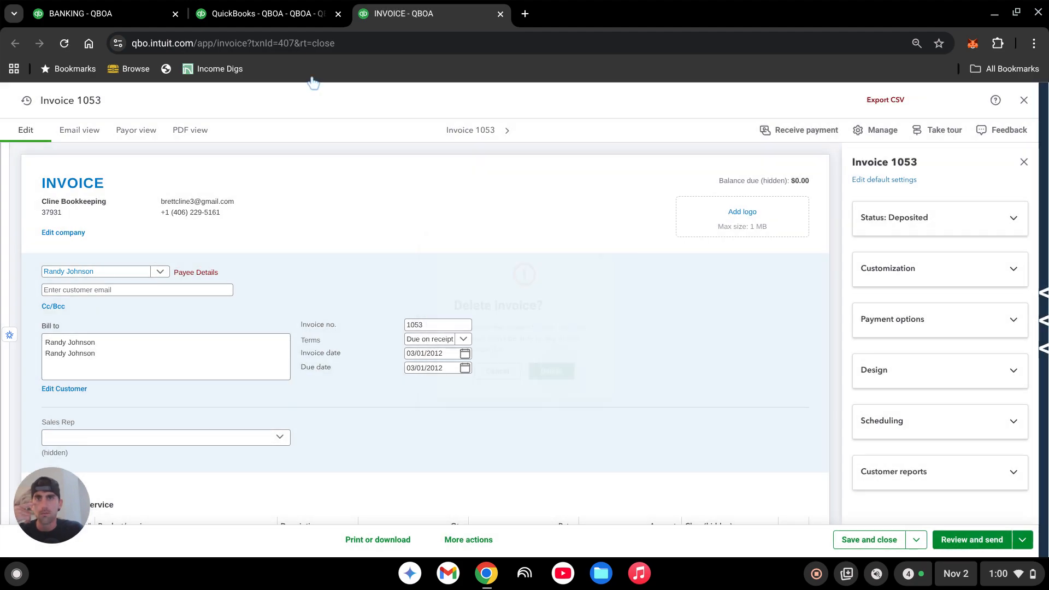
- Start a new journal entry dated 3/1/2012 with the journal number Unearned Revenue JE
left_click(83, 13)
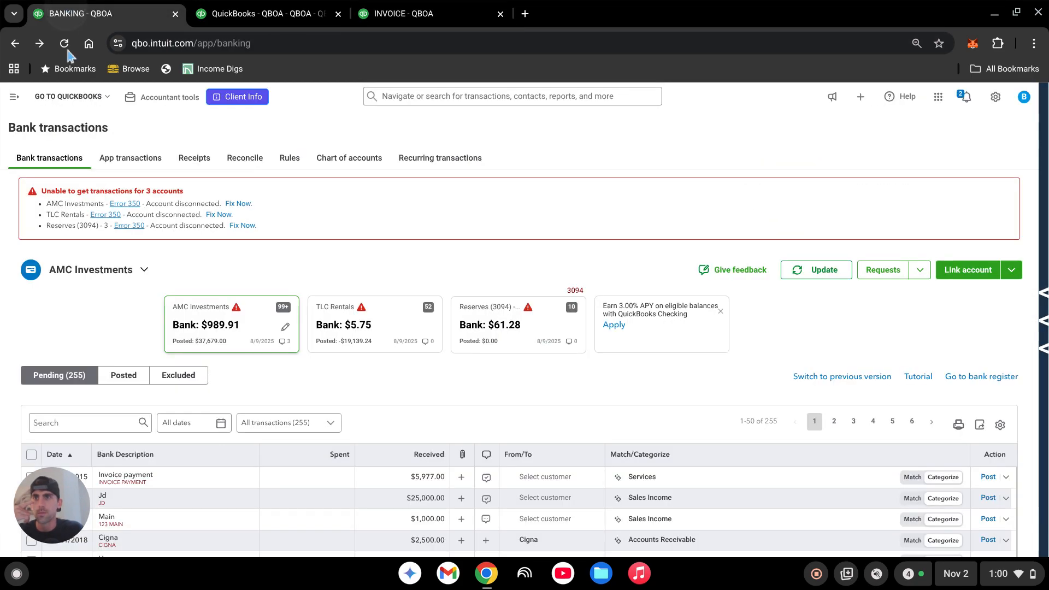
left_click(14, 97)
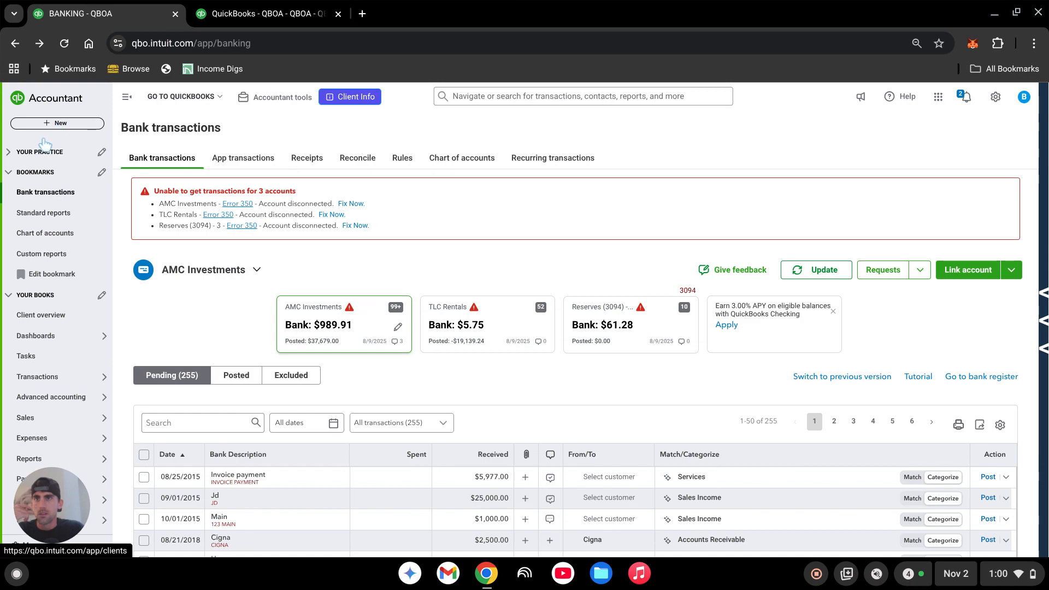
left_click(69, 125)
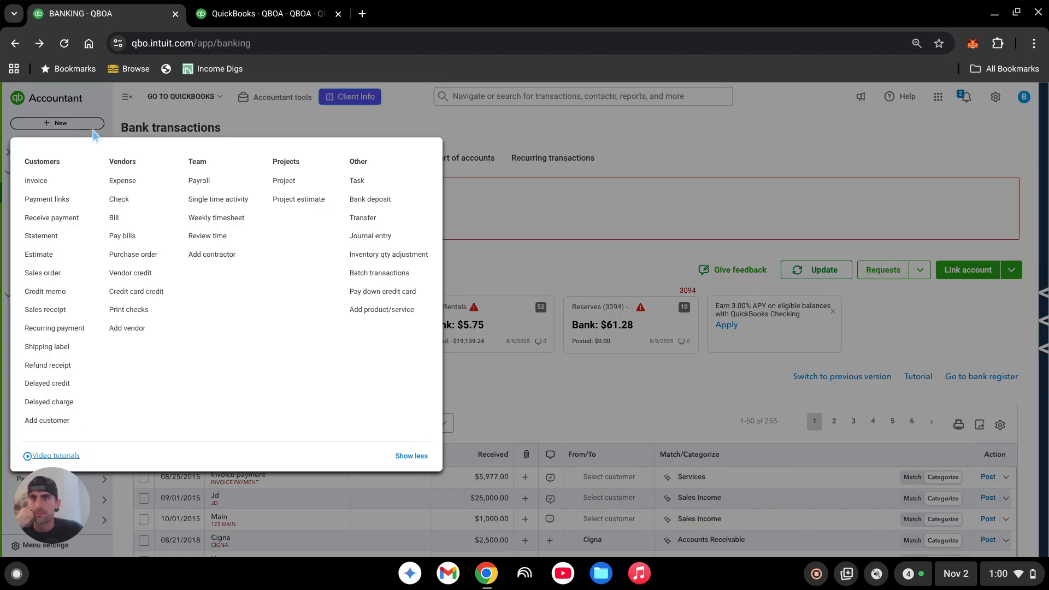
left_click(376, 241)
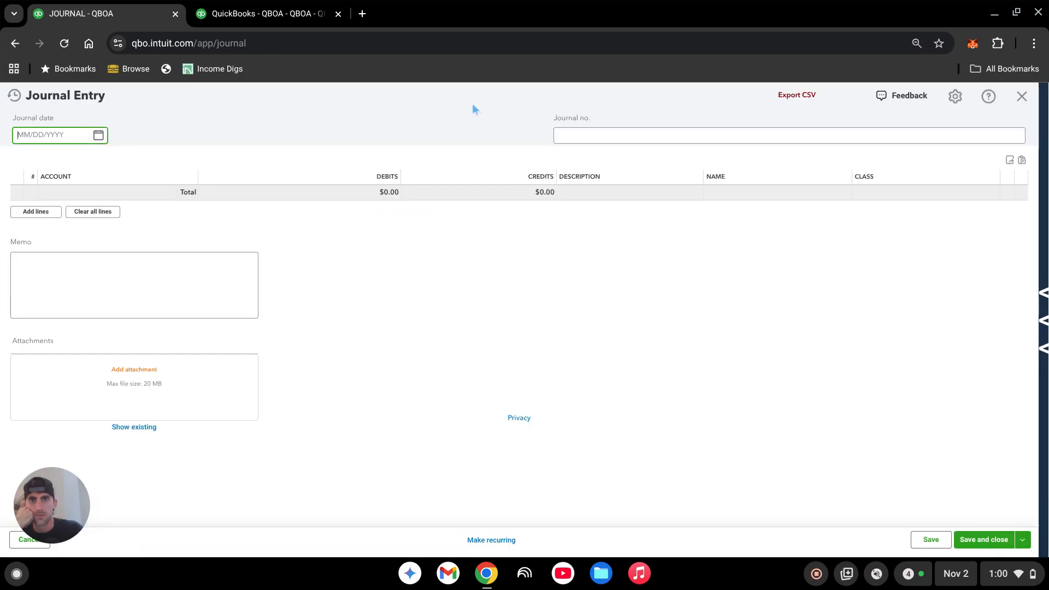
triple_click(48, 134)
type("3")
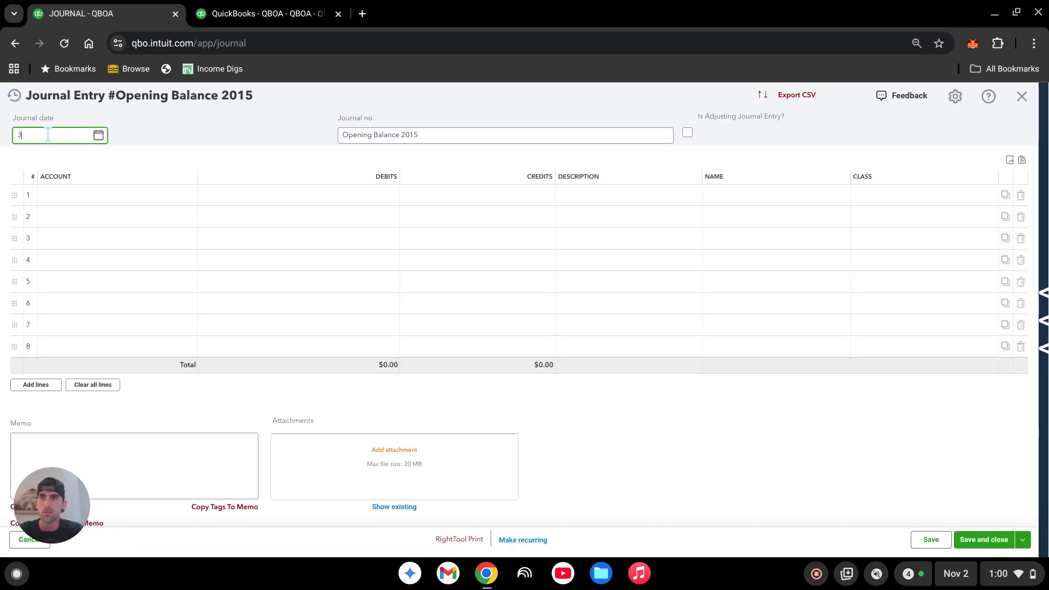
type("/1/2012")
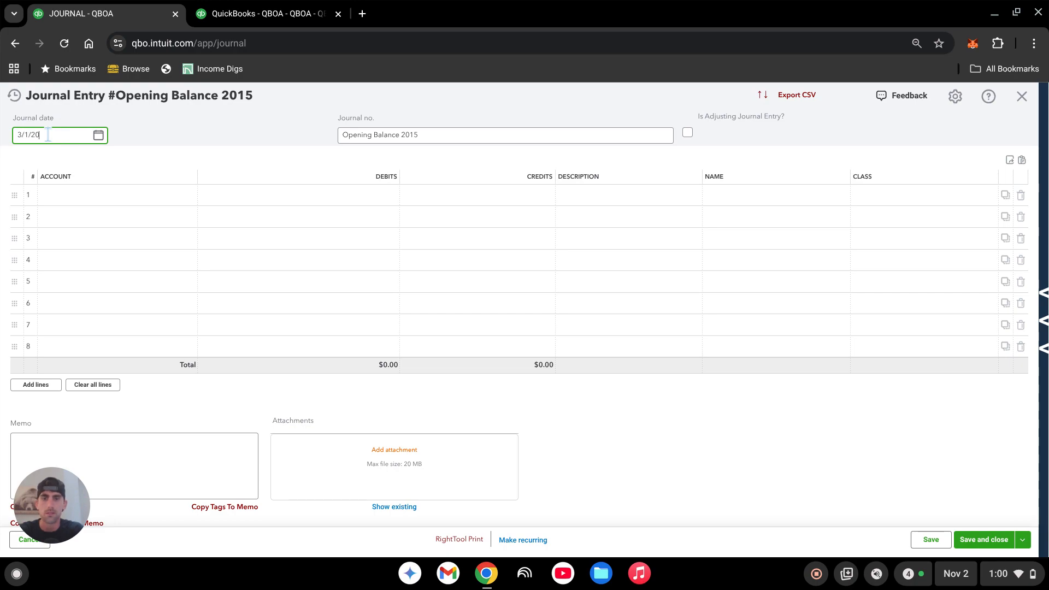
triple_click(356, 135)
type("U")
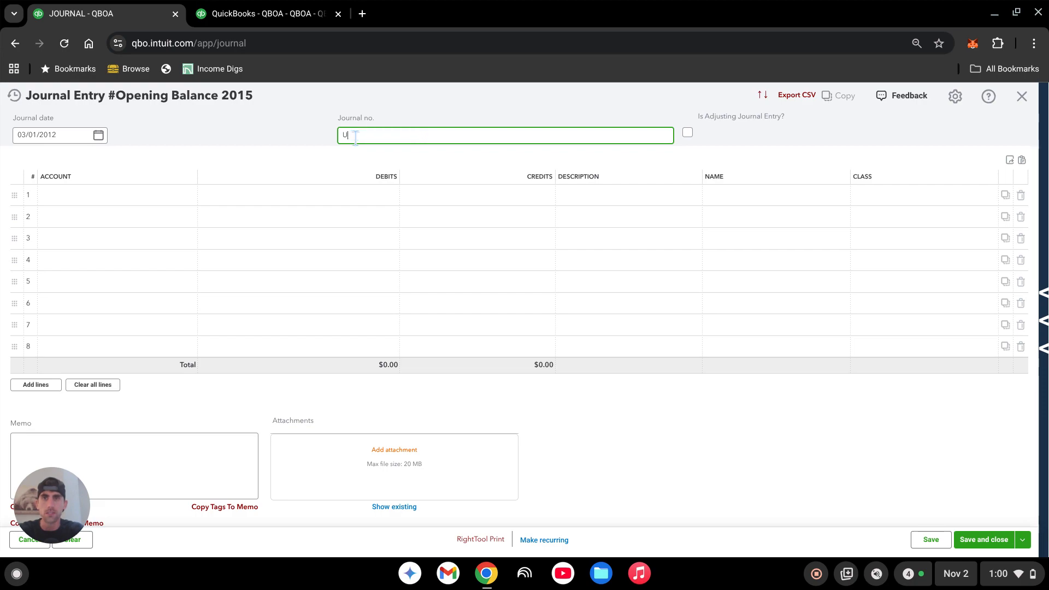
type("nearned Revenue JE")
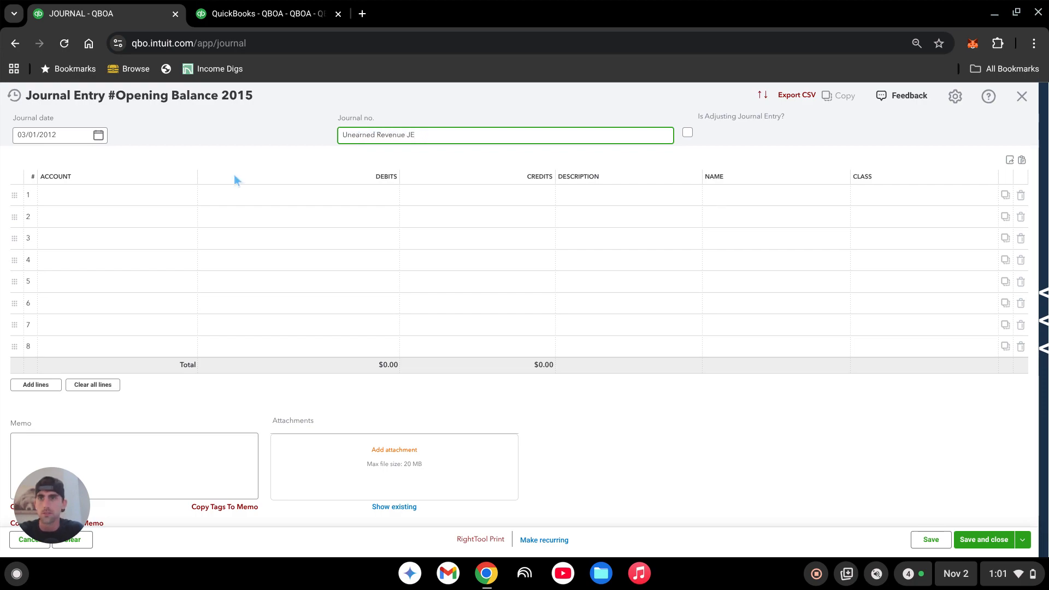
- Enter the journal entry's first line as a 300 credit to the Monthly Bookkeeping account
left_click(124, 198)
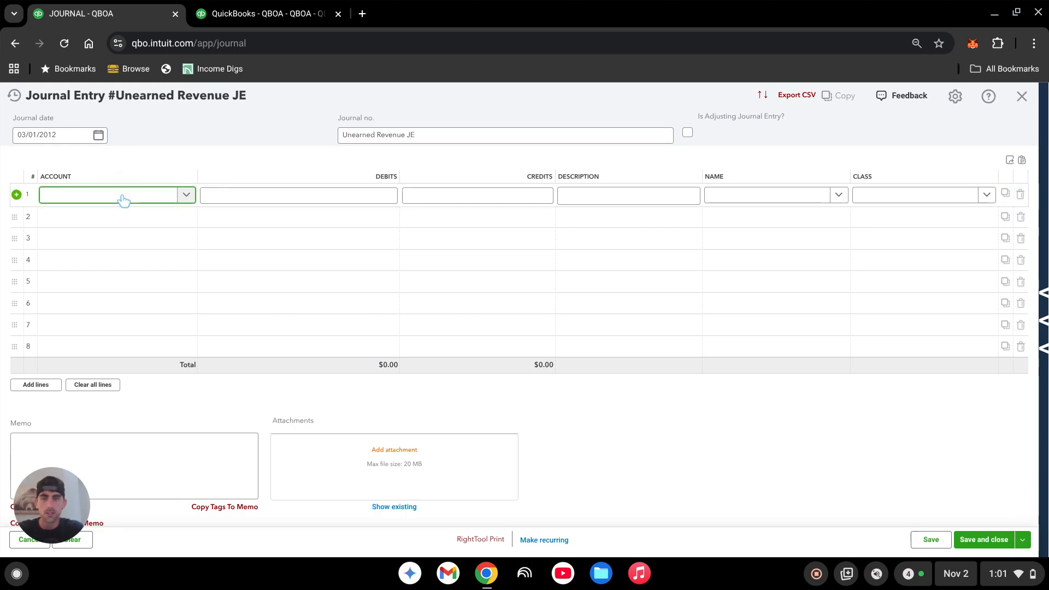
type("month")
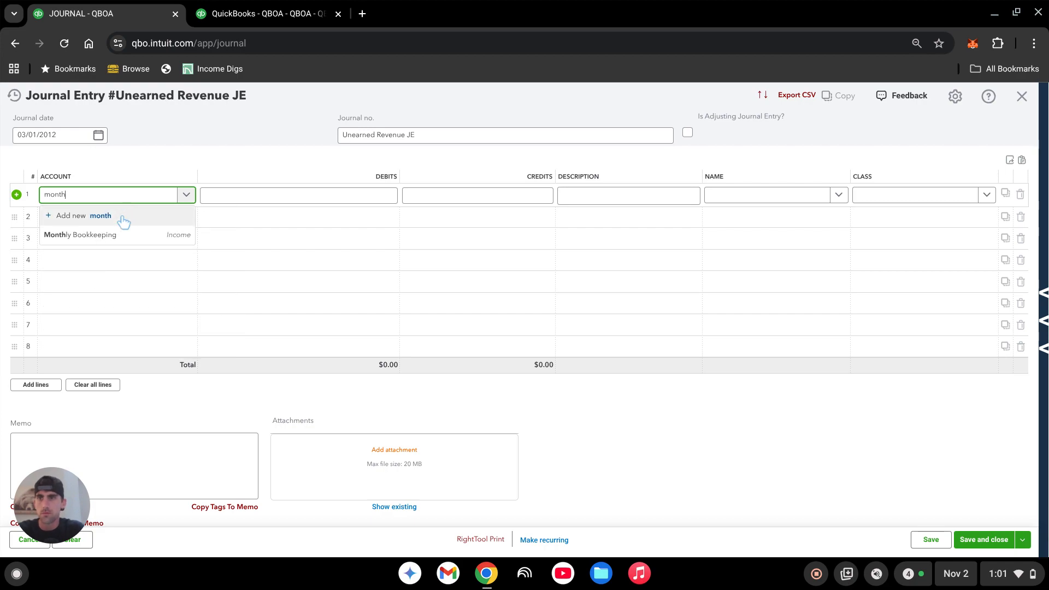
left_click(117, 236)
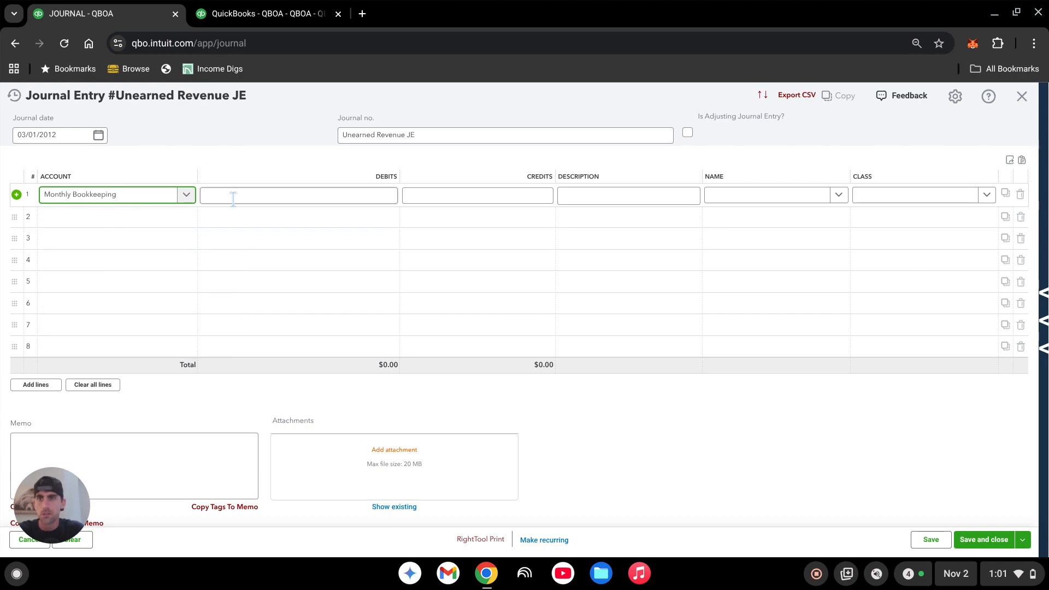
left_click(344, 194)
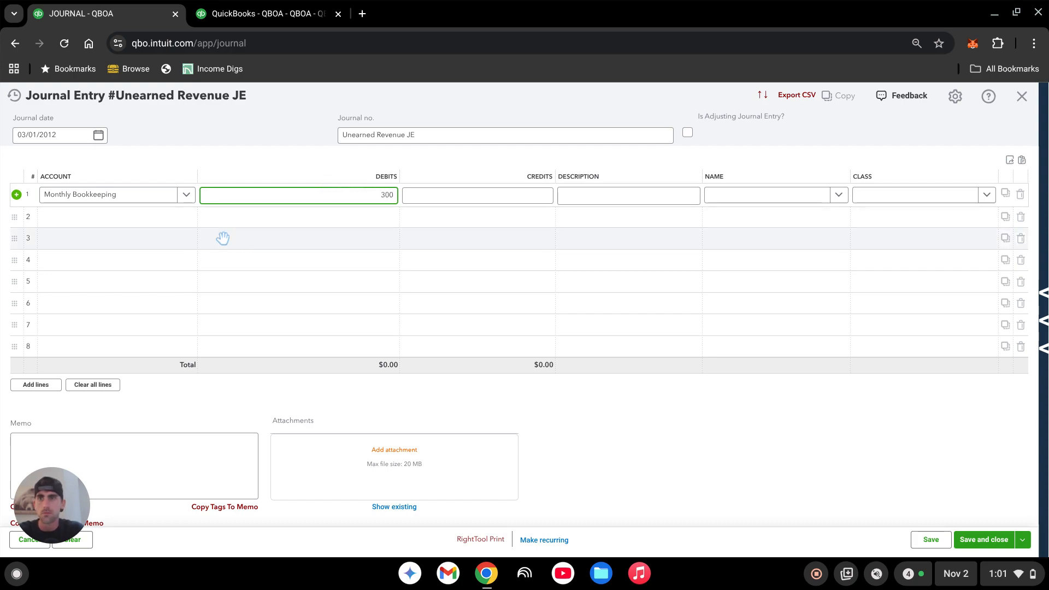
left_click(127, 218)
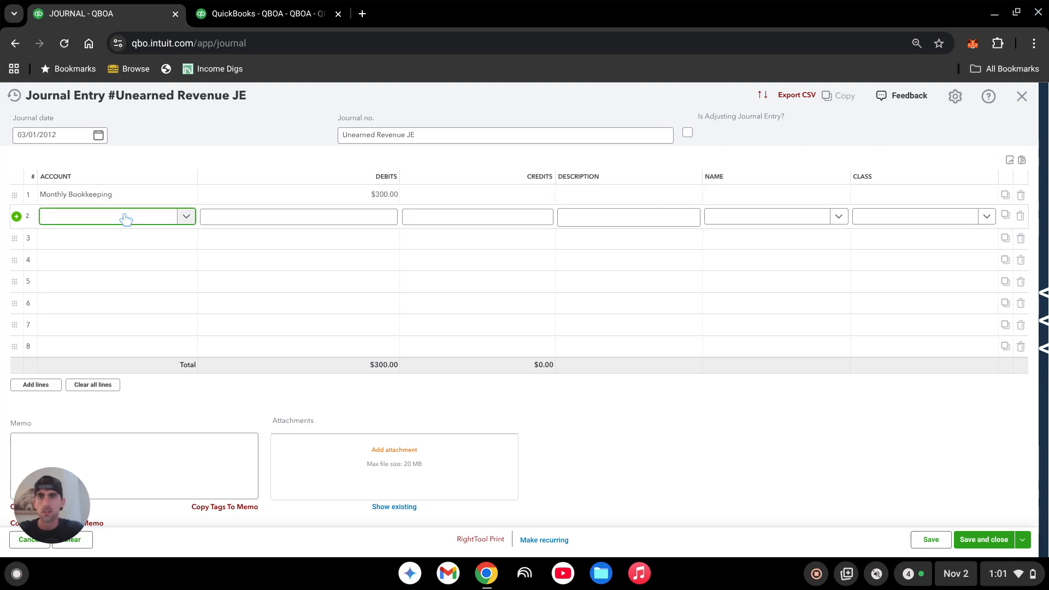
type("u")
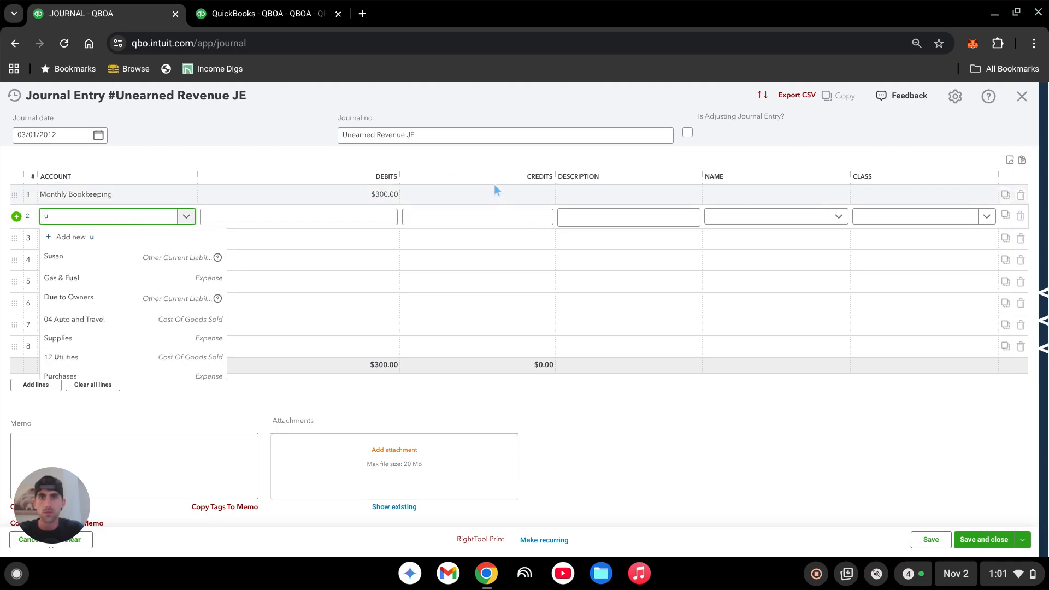
left_click(490, 195)
type("300")
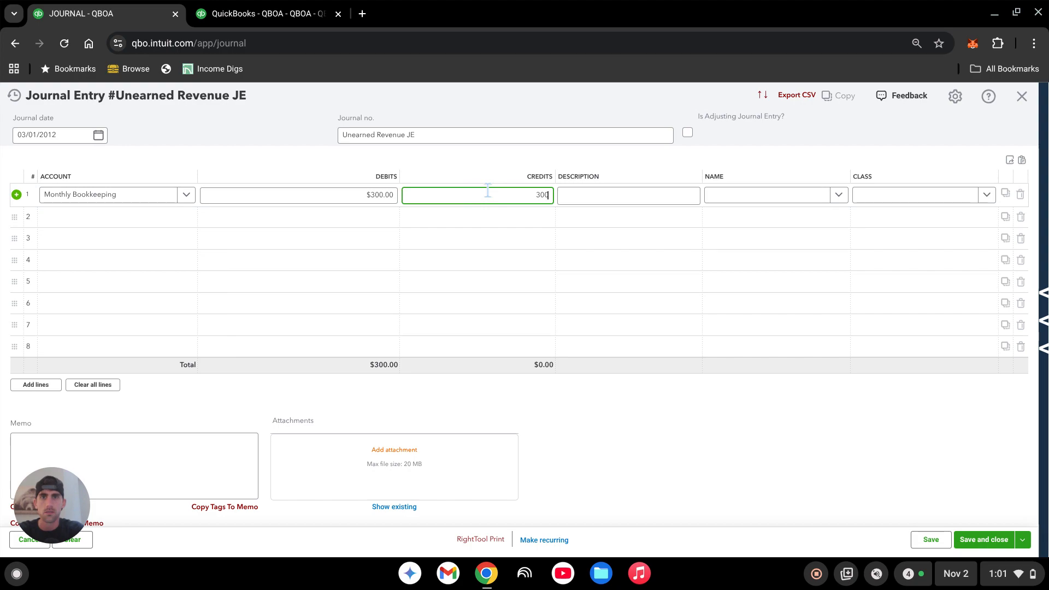
key("Tab")
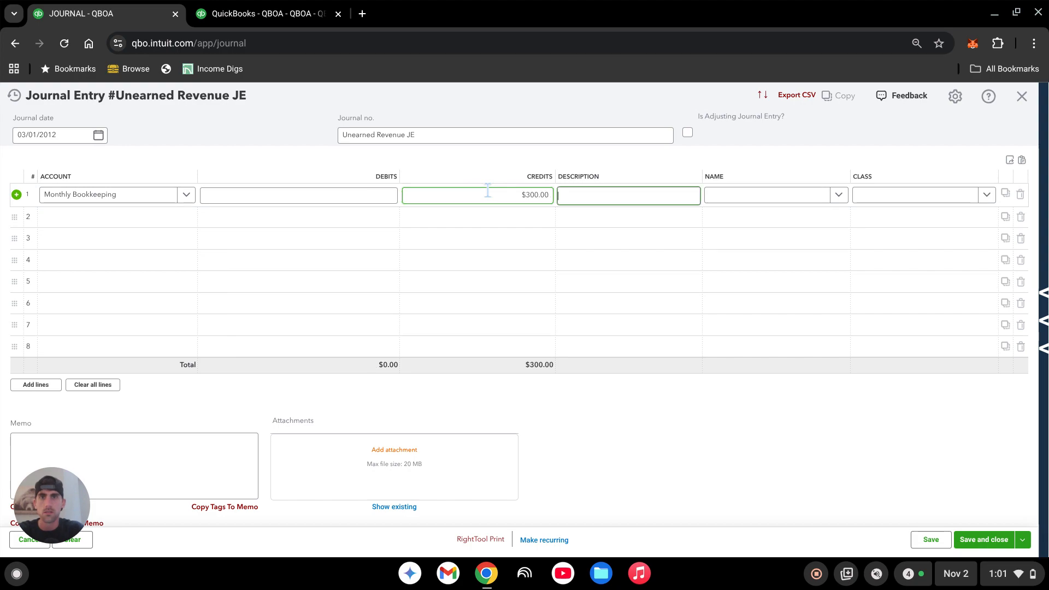
- Enter the second line as a 300 debit to the Unearned Revenue account
left_click(136, 219)
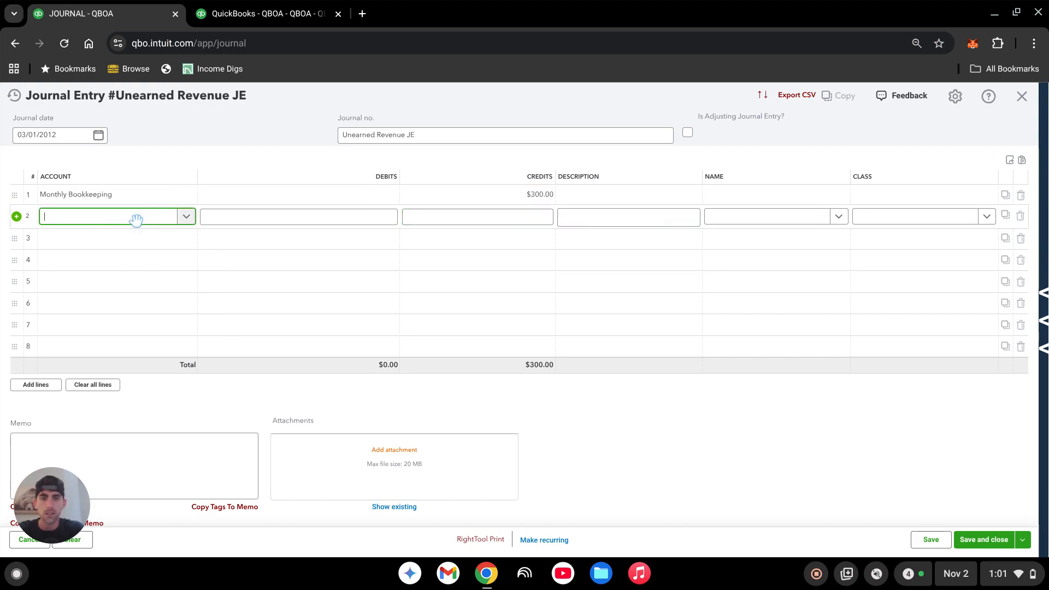
type("unearn")
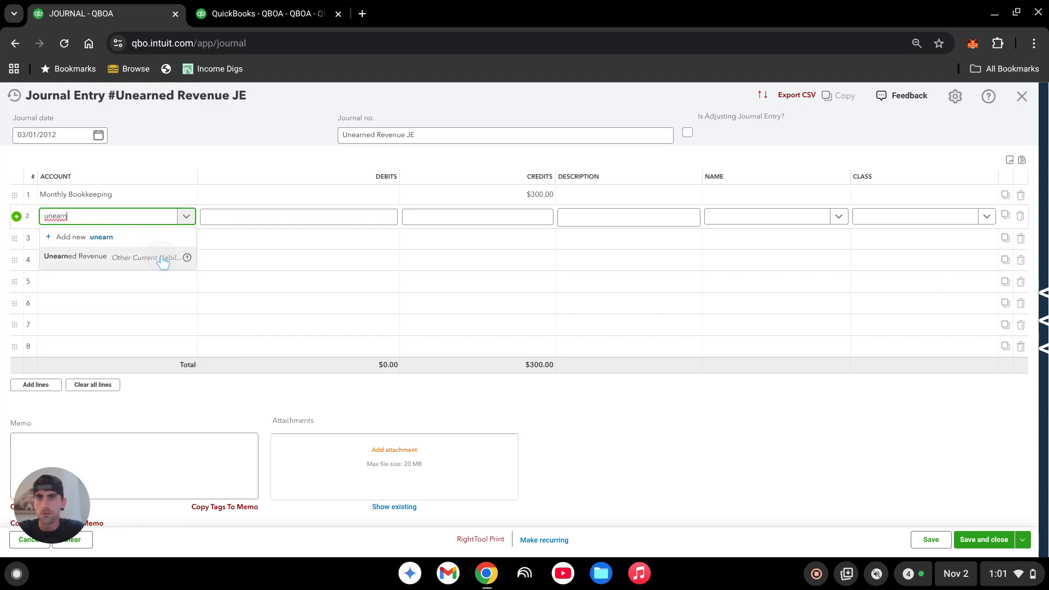
left_click(163, 261)
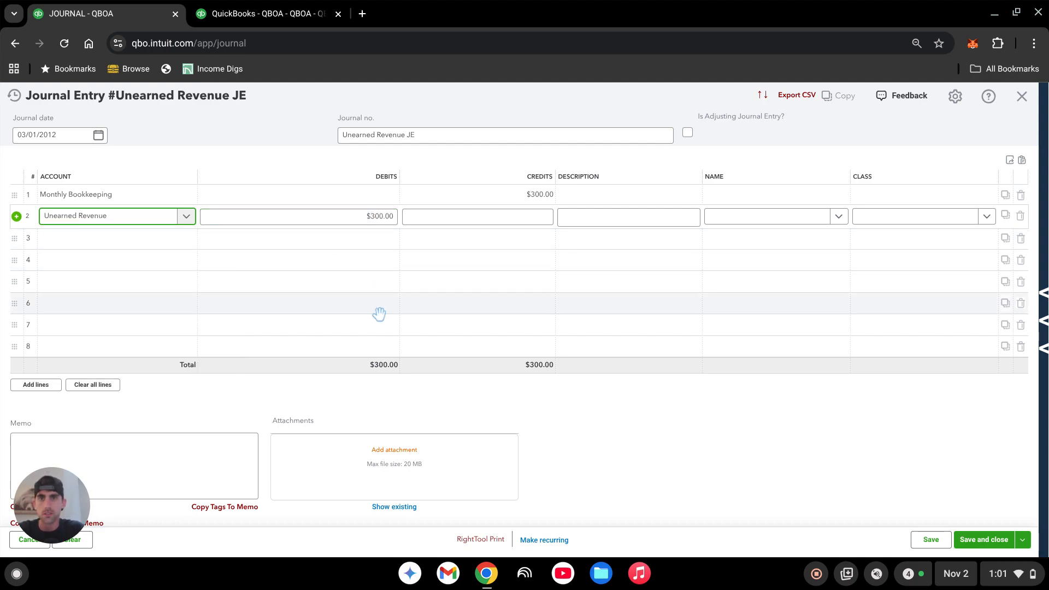
left_click(667, 463)
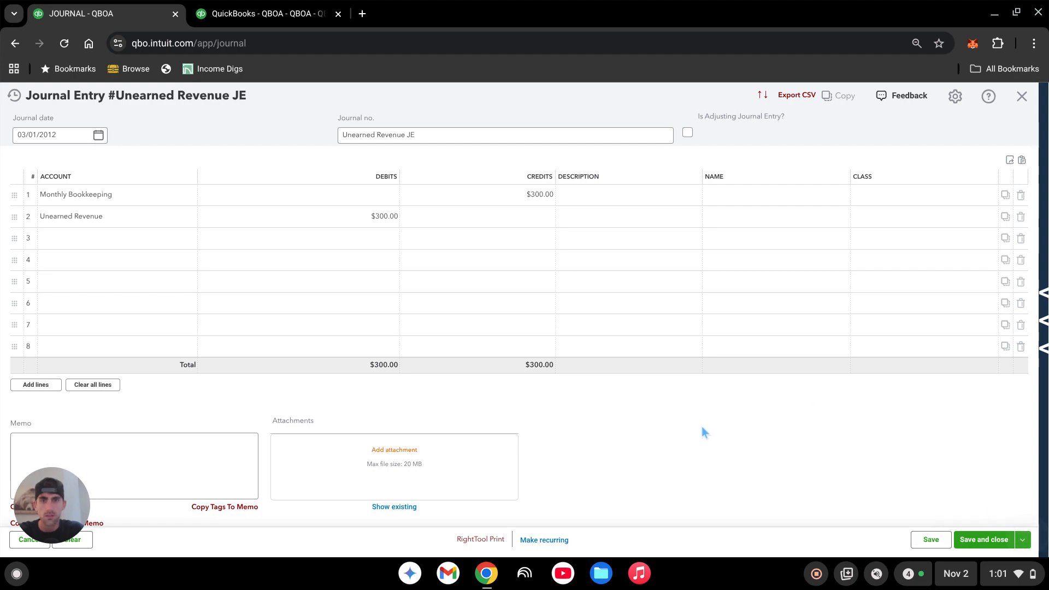
- Review the recurring template's type and schedule options for this journal entry, and cancel making it recurring
left_click(551, 540)
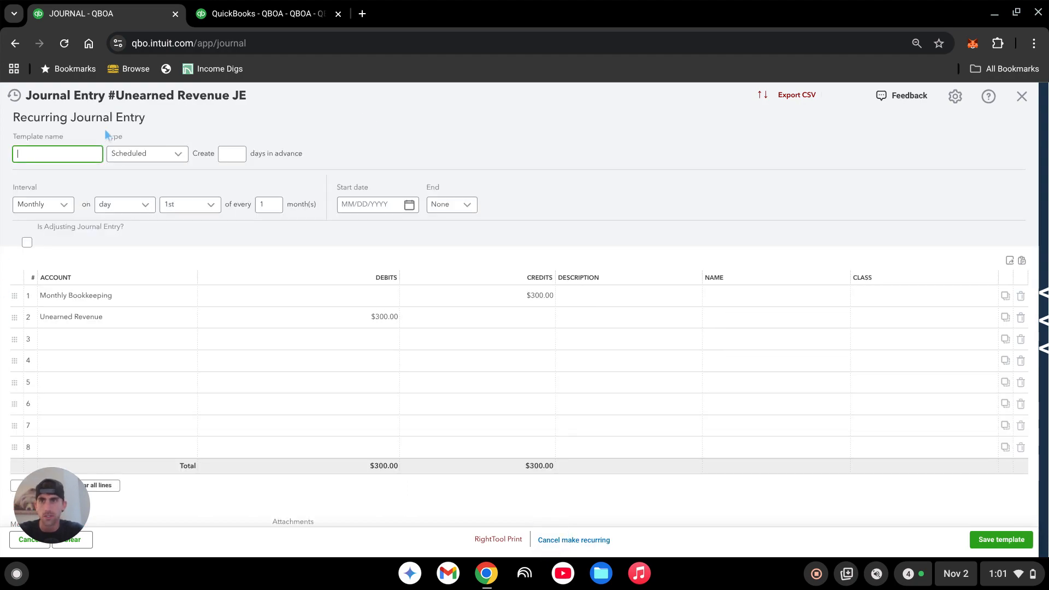
left_click(40, 156)
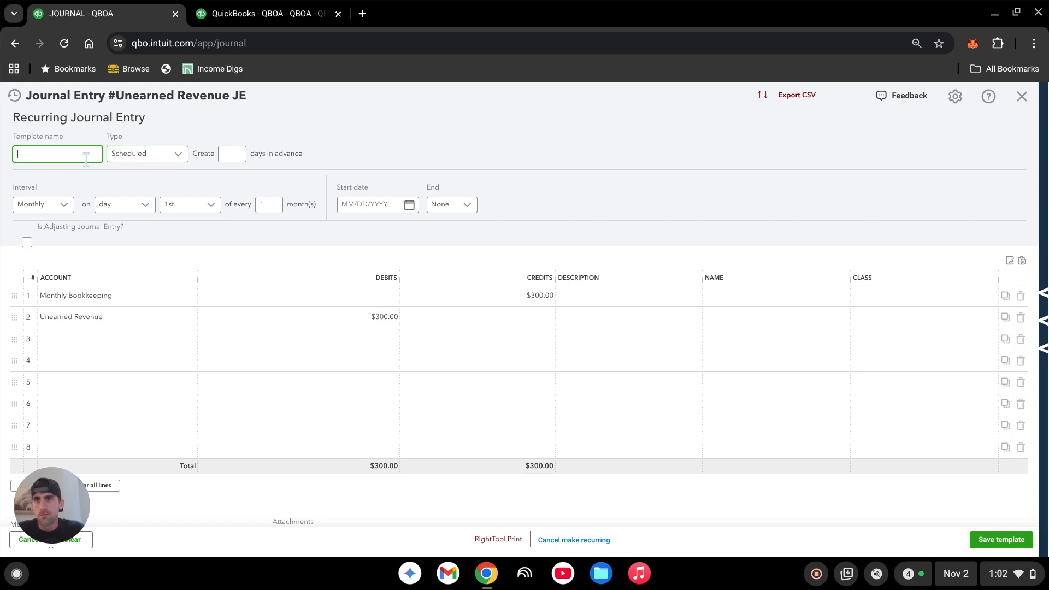
left_click(148, 156)
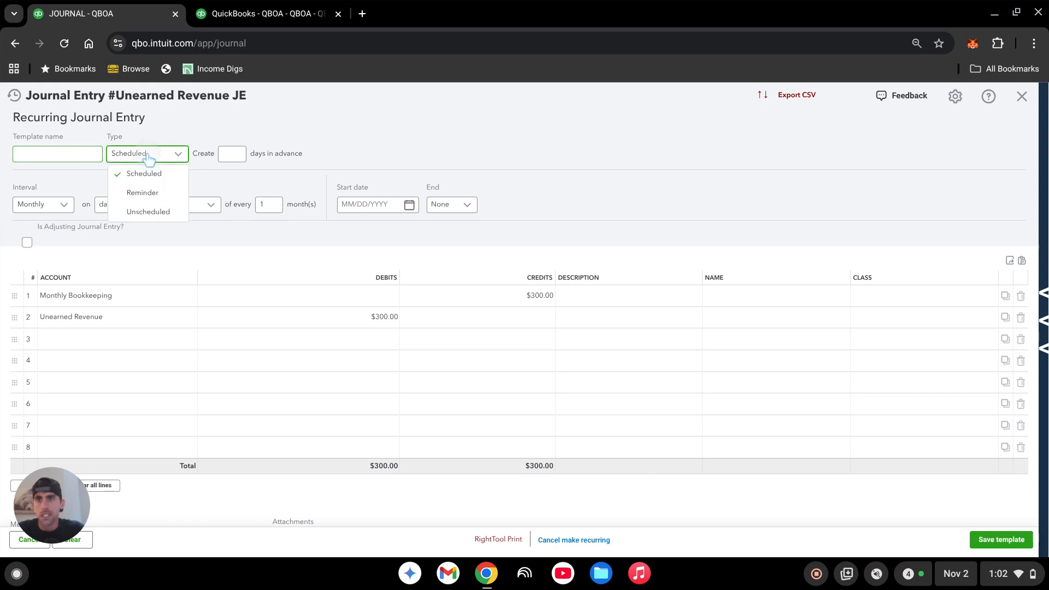
left_click(147, 176)
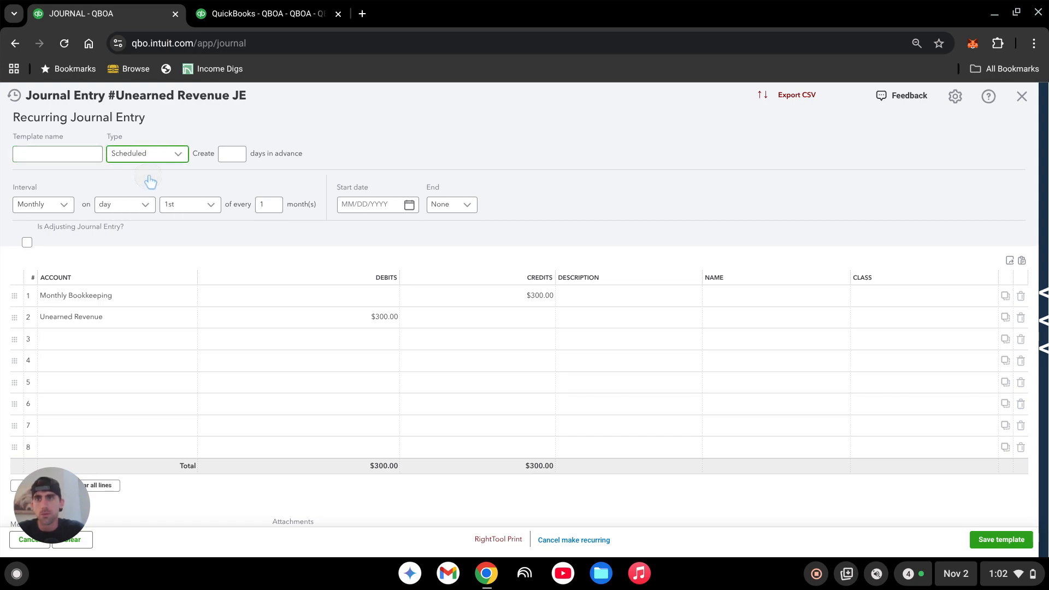
left_click(379, 116)
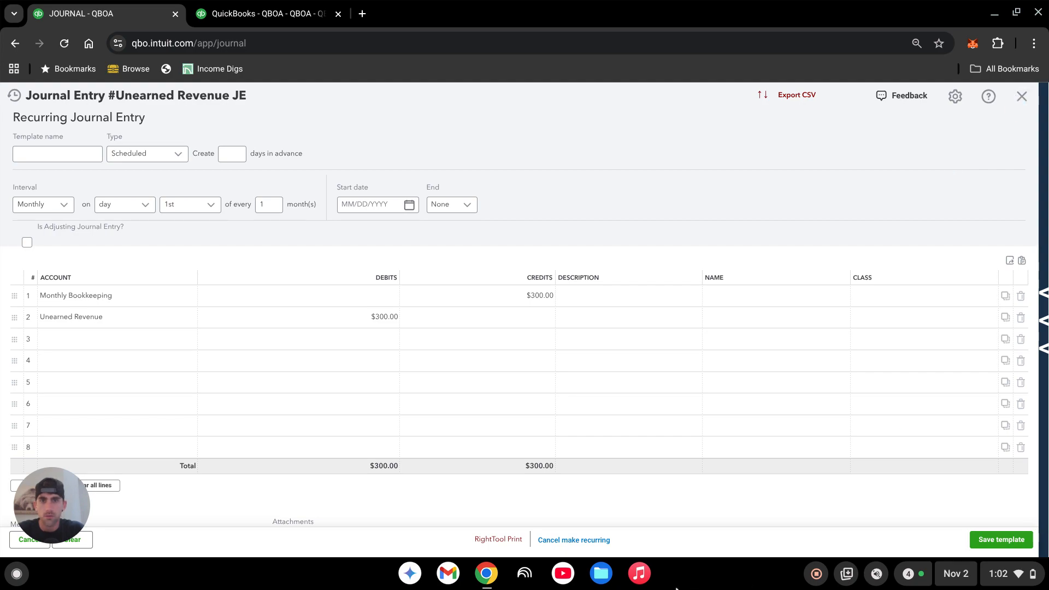
left_click(580, 541)
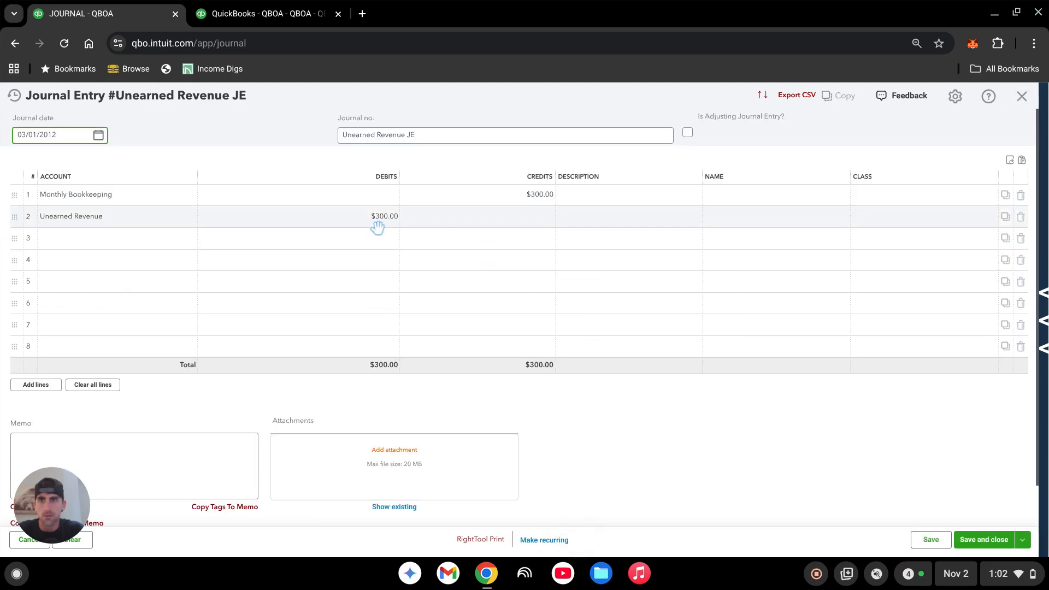
- Save and close the 03/01/2012 journal entry, accepting the missing Class fields
left_click(1023, 539)
left_click(977, 519)
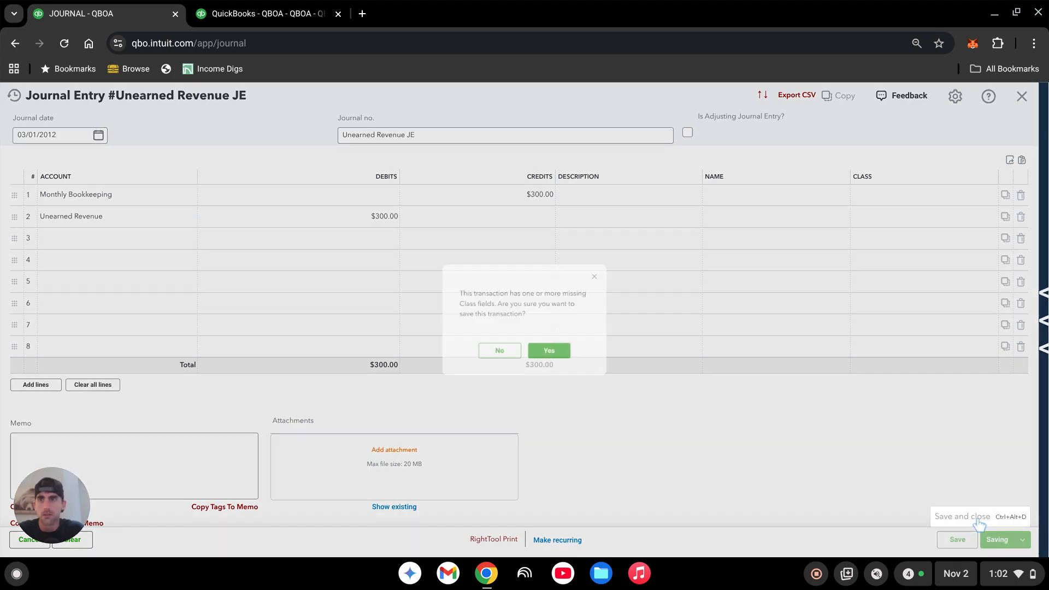
left_click(553, 358)
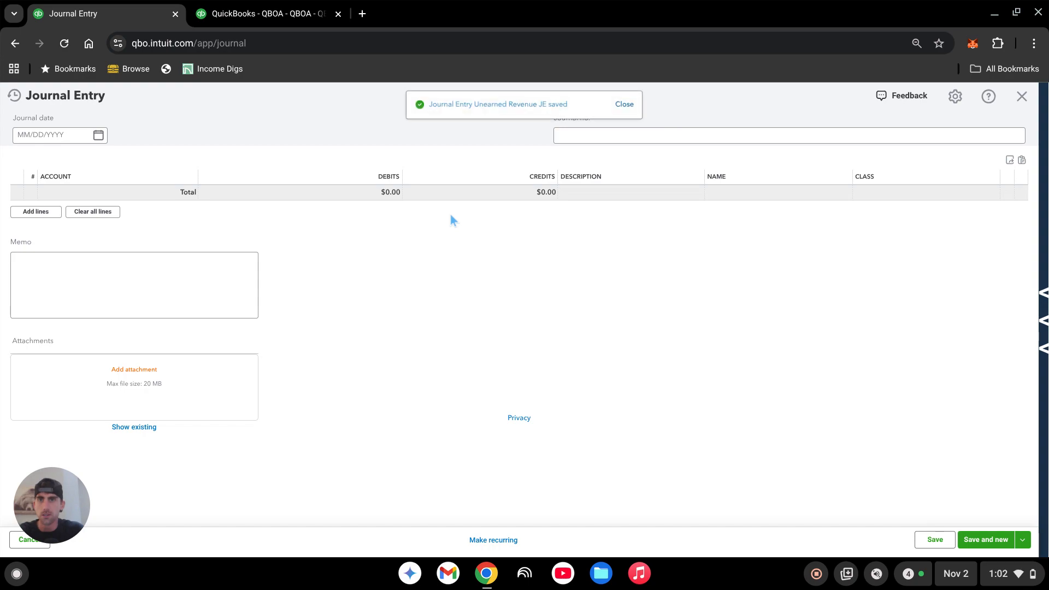
- Date the new journal entry 4/1/2012 and set its journal number to Unearned Revenue JE
left_click(48, 137)
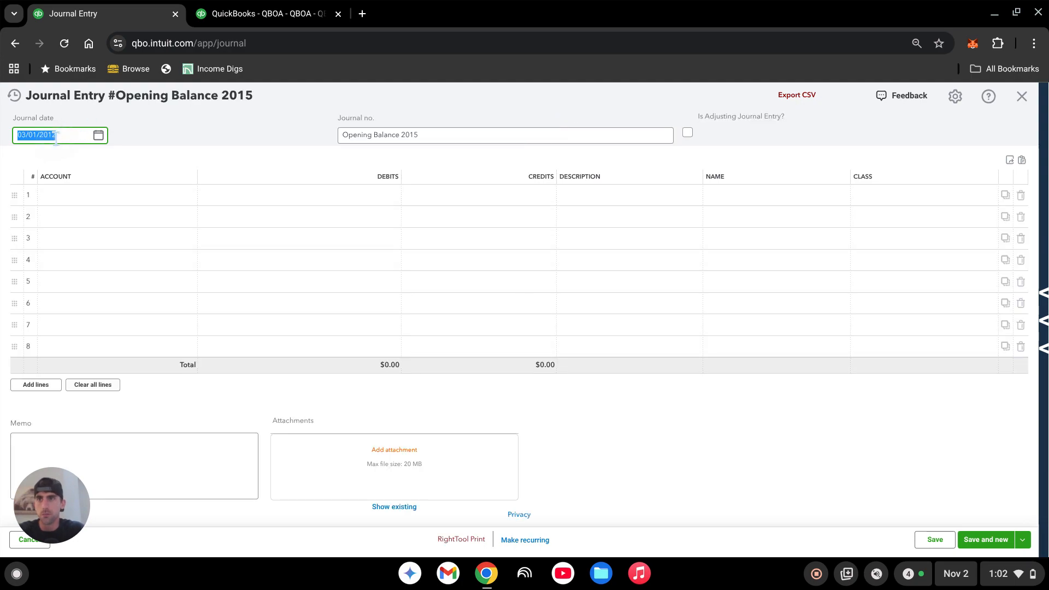
type("4/1/")
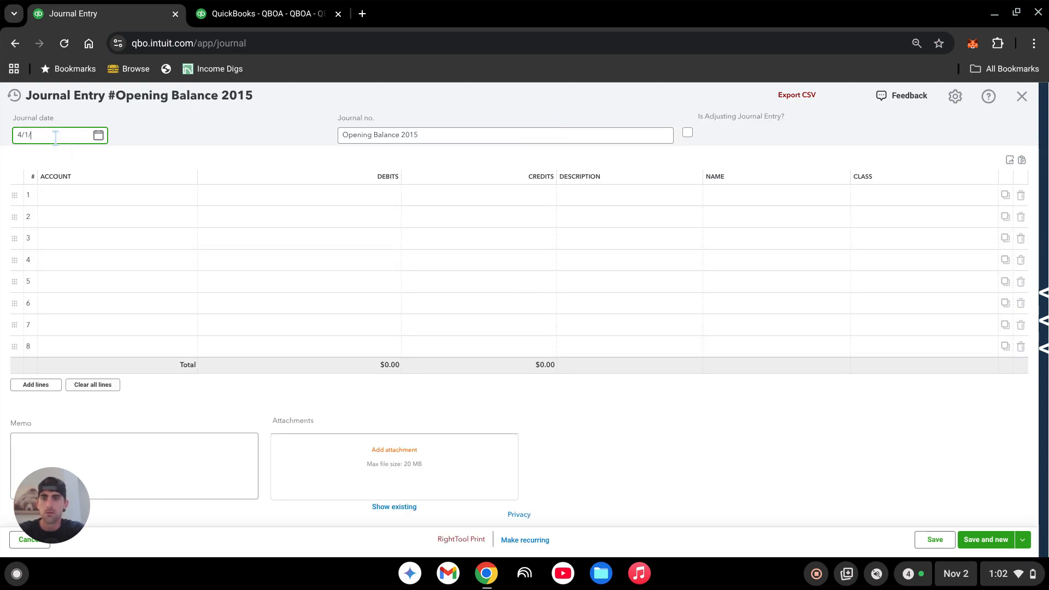
type("2012")
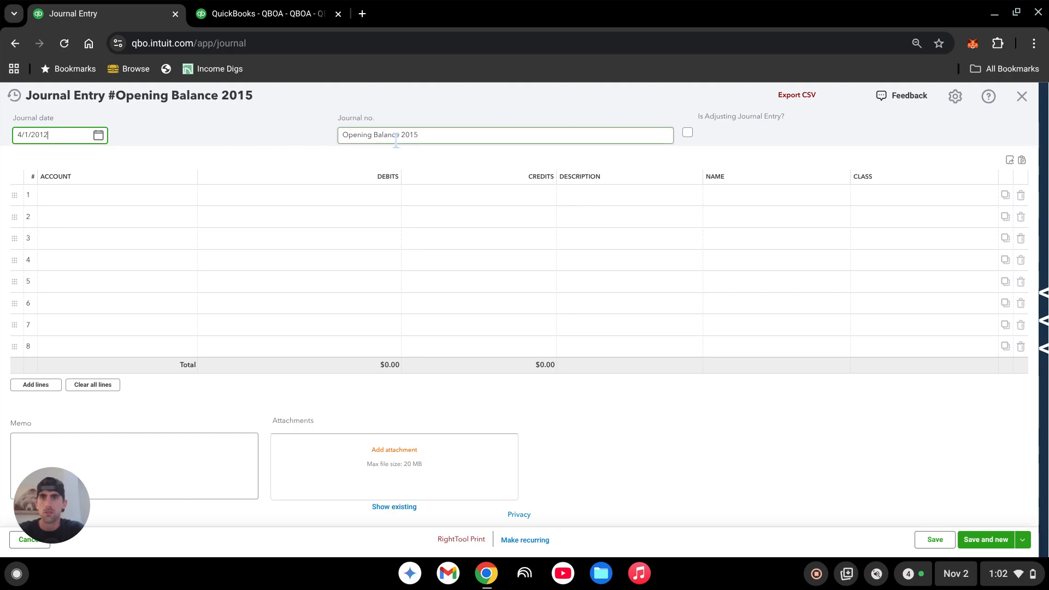
left_click(395, 141)
type("Unea")
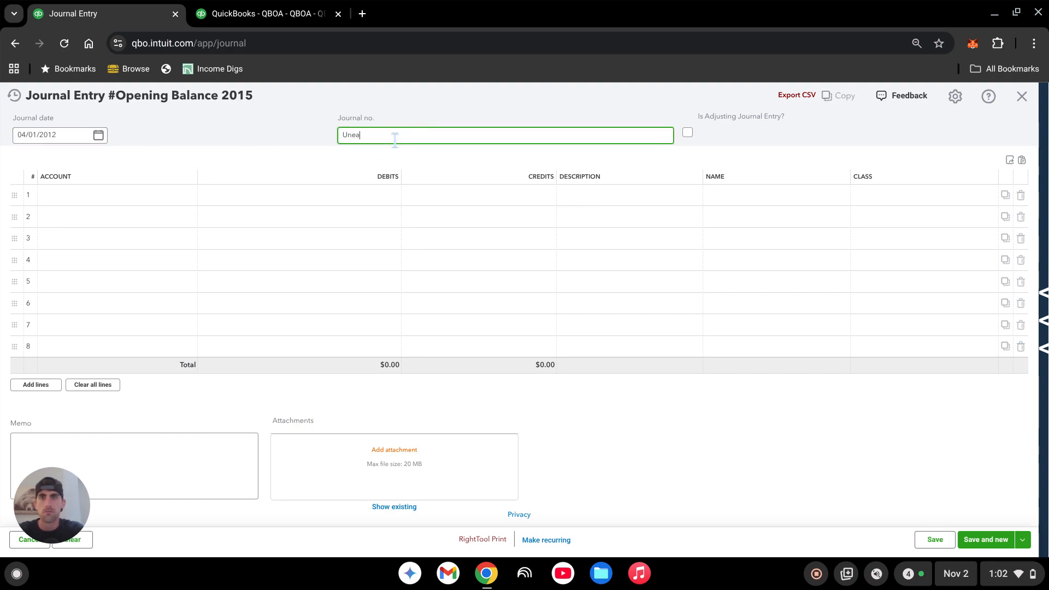
type("rned Revenue JE")
- Enter a 300 credit to Monthly Bookkeeping on the first line and a 300 debit to Unearned Revenue on the second
left_click(157, 198)
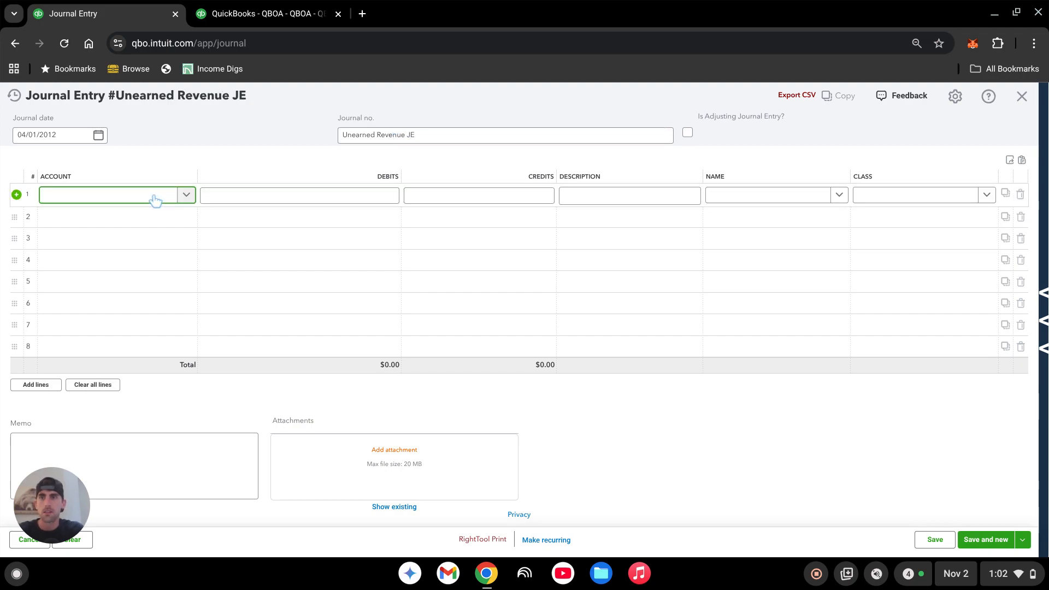
type("monthly")
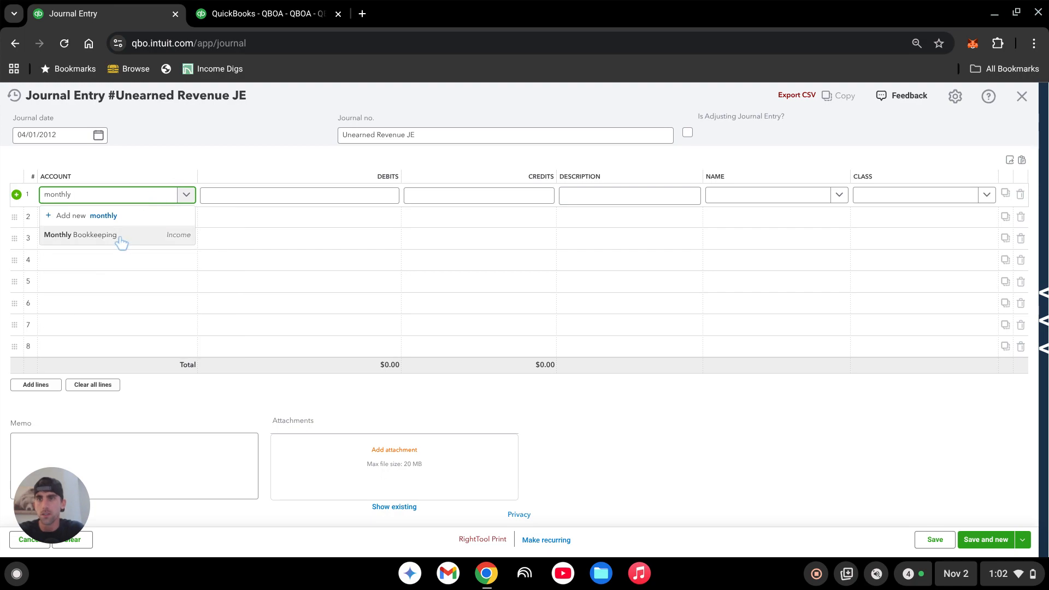
left_click(120, 238)
left_click(461, 196)
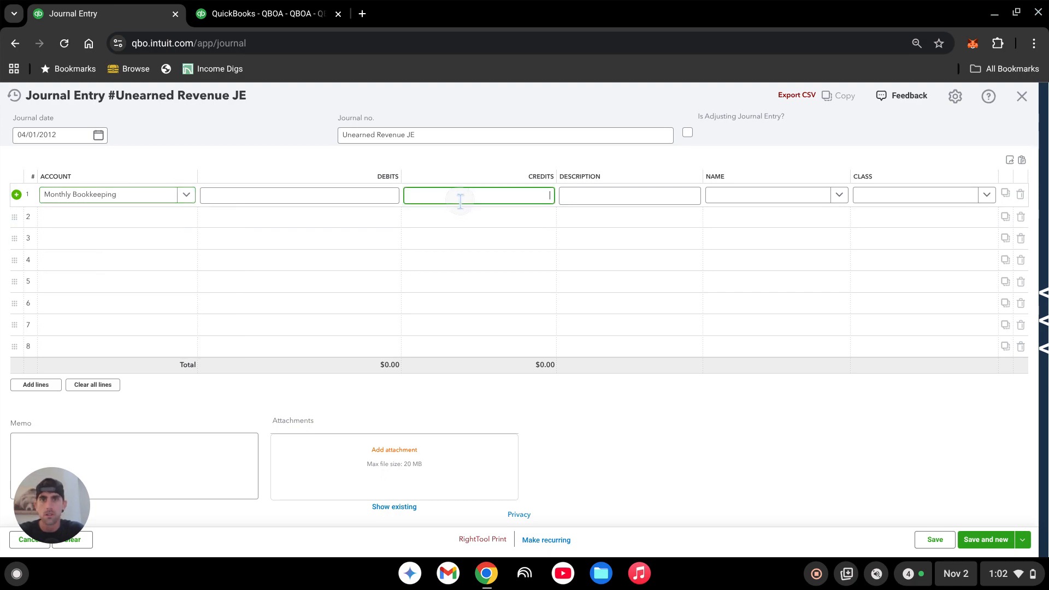
type("300")
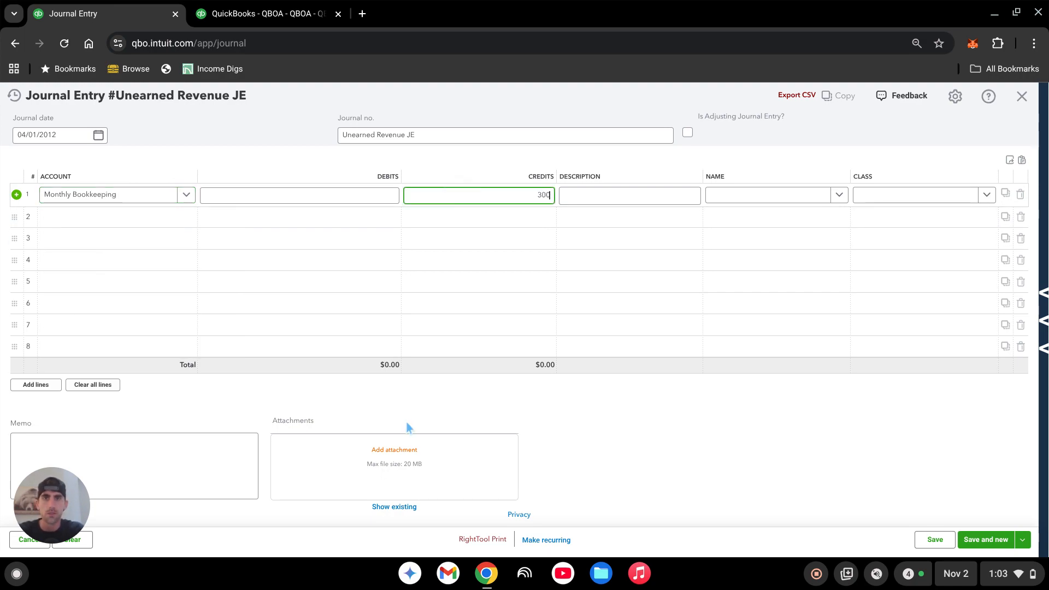
left_click(118, 219)
left_click(118, 221)
type("unearn")
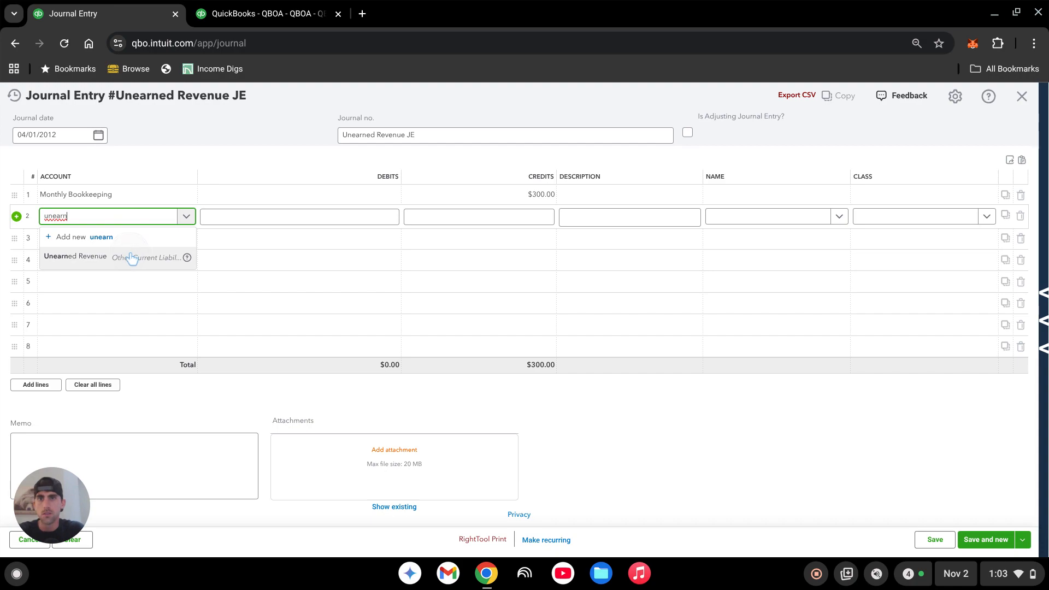
left_click(132, 255)
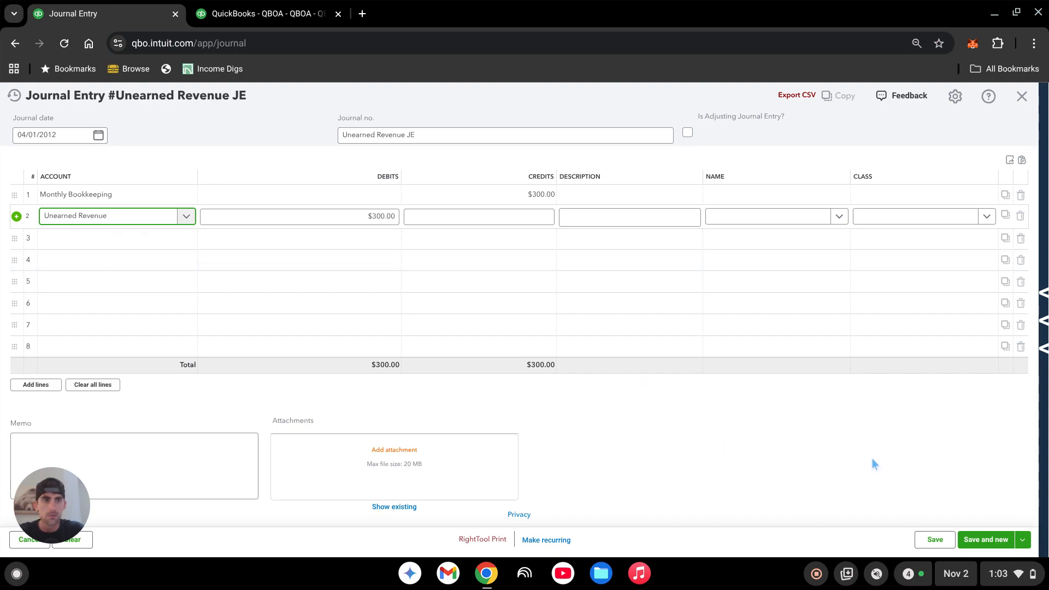
- Save and close the 04/01/2012 journal entry, accepting the missing Class fields
left_click(1022, 540)
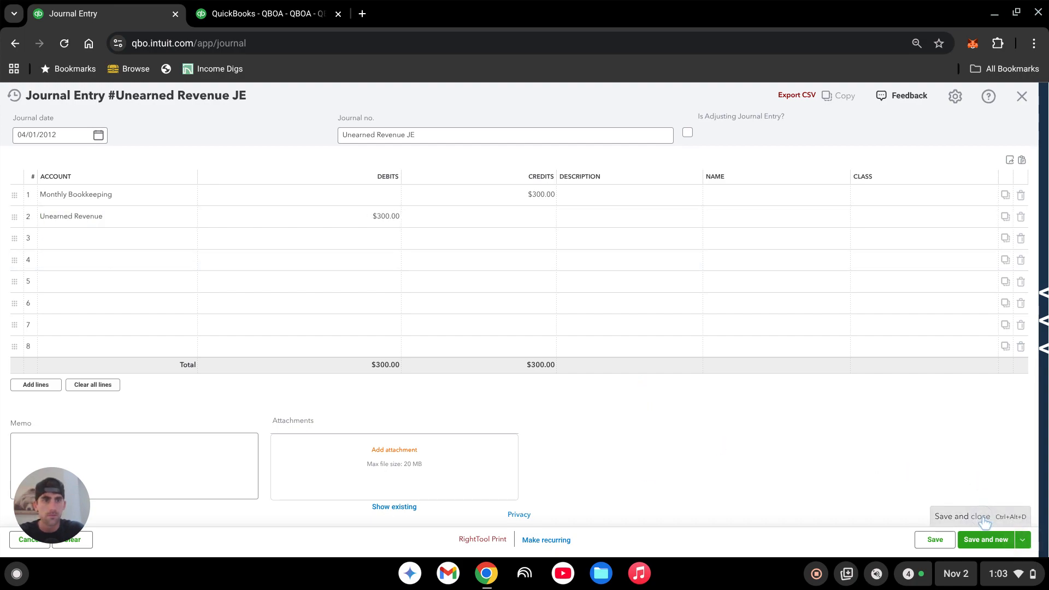
left_click(985, 522)
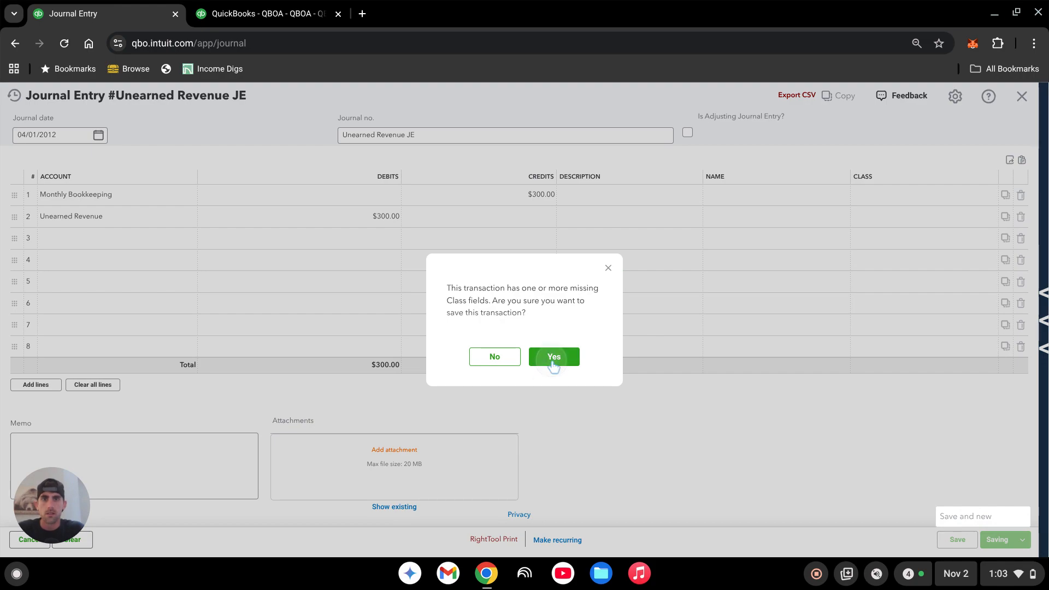
left_click(553, 360)
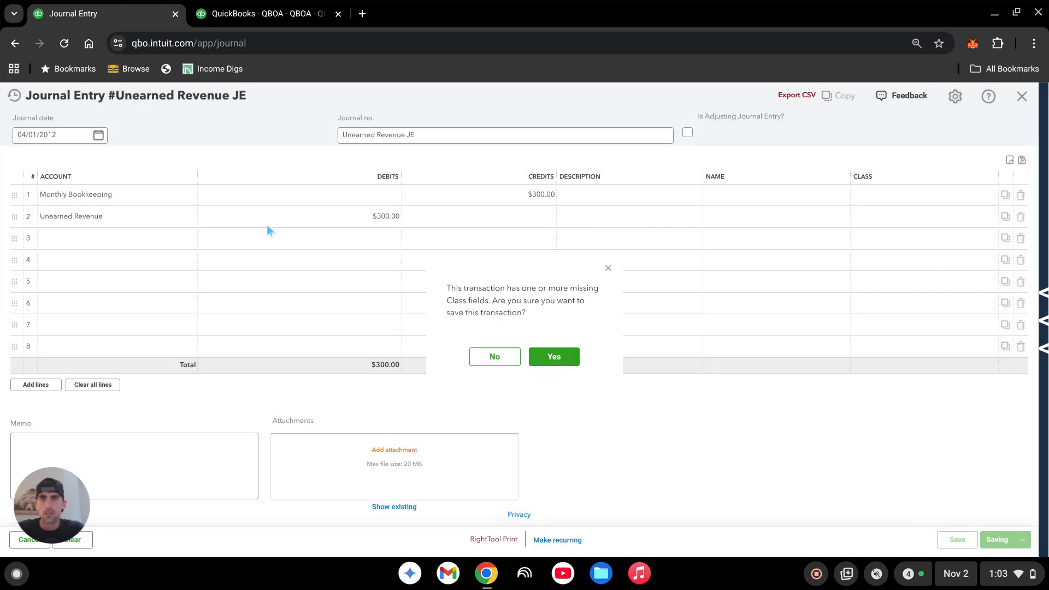
- Return to the Balance Sheet report, set its end date to 02/28/2012 and review the Unearned Revenue liability
left_click(261, 15)
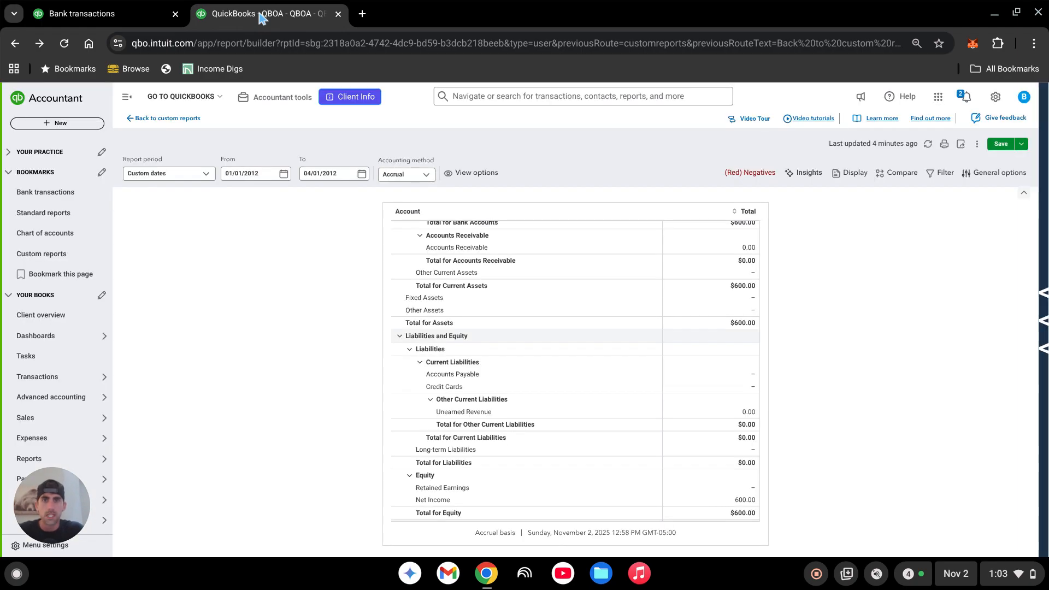
left_click(329, 177)
triple_click(330, 177)
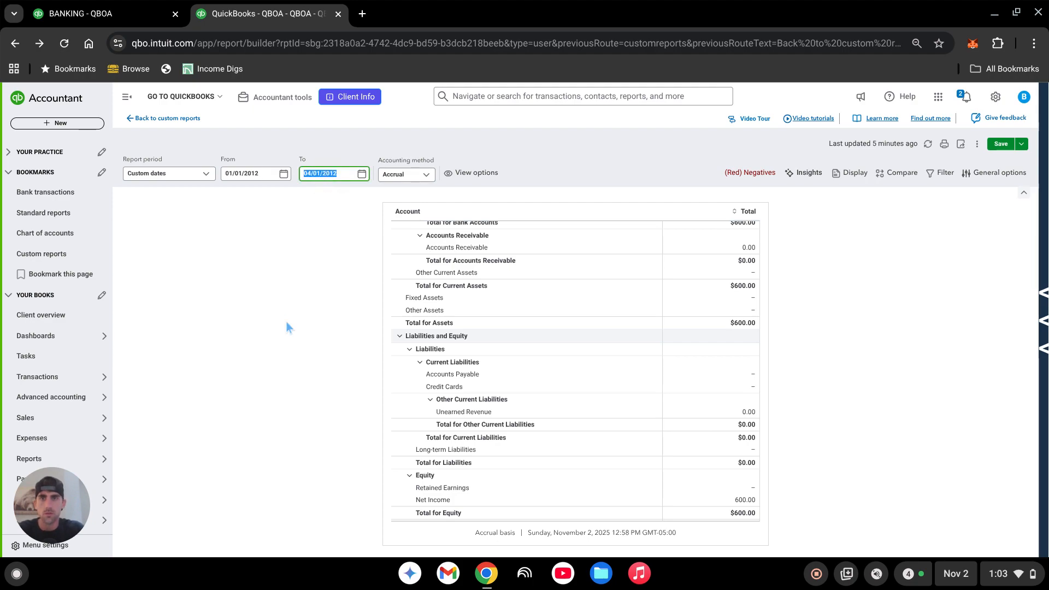
type("2/28")
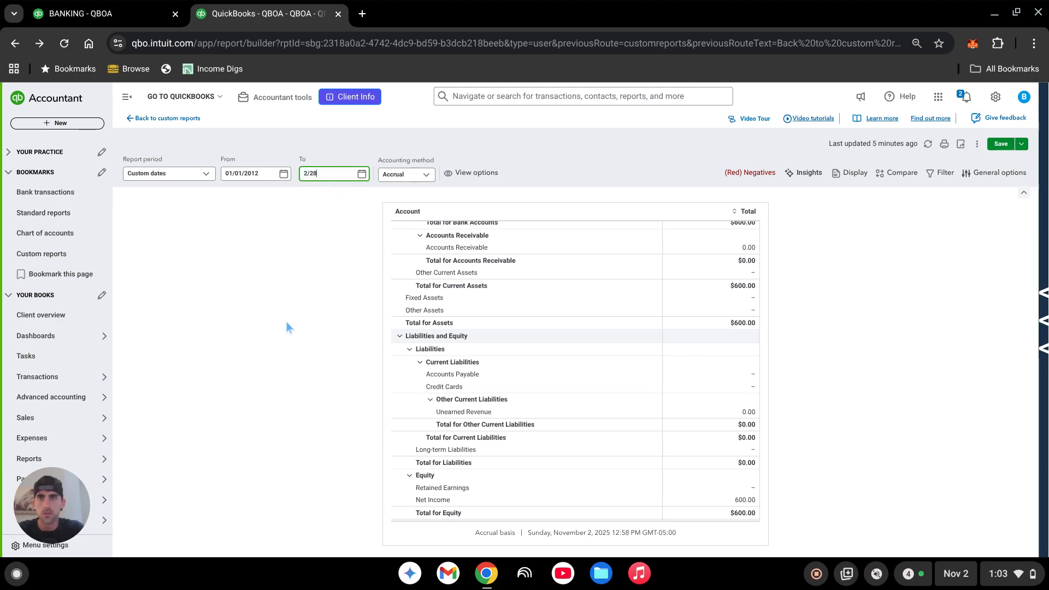
type("/")
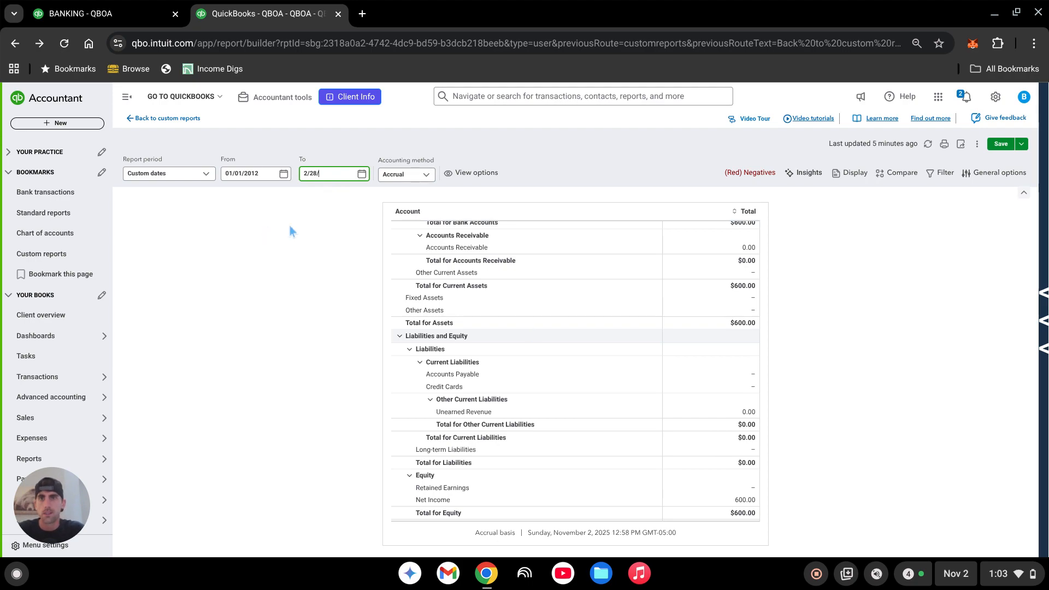
key("Return")
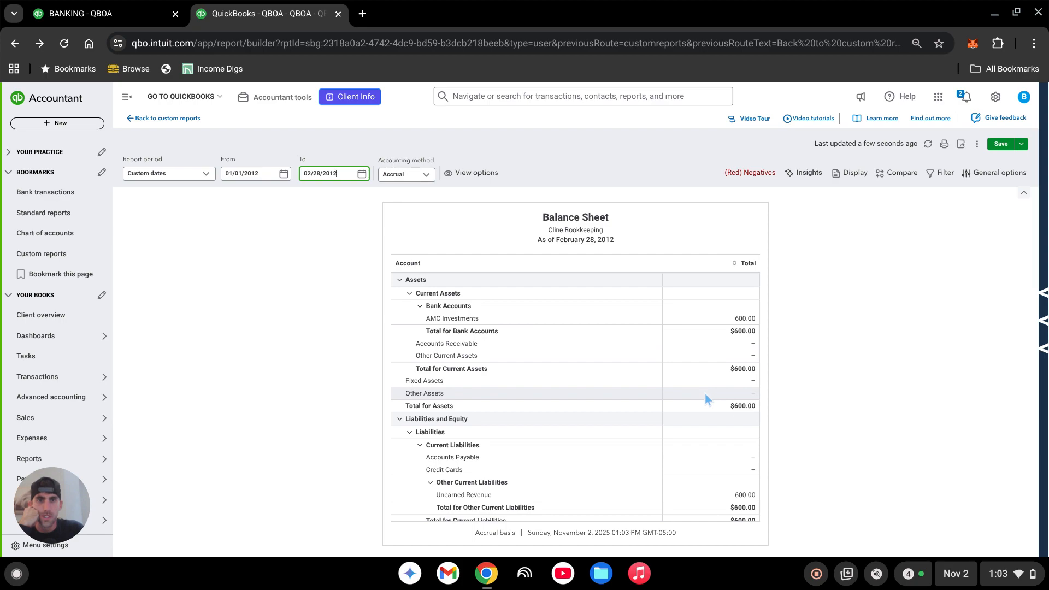
scroll(704, 393, "down", 3)
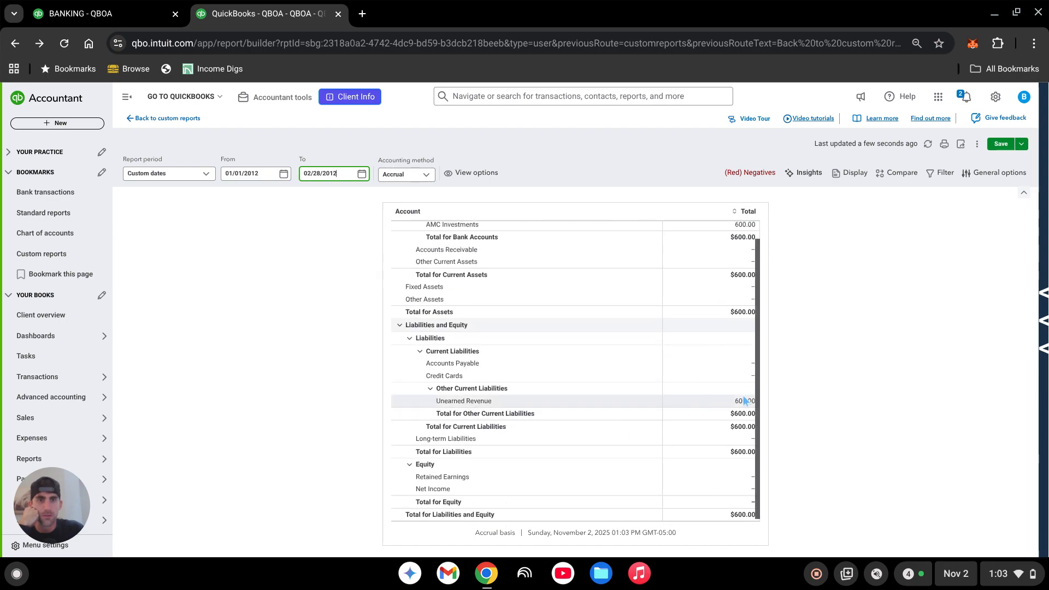
- Set the Balance Sheet's end date to 03/01/2012 and review Unearned Revenue and Net Income
triple_click(324, 178)
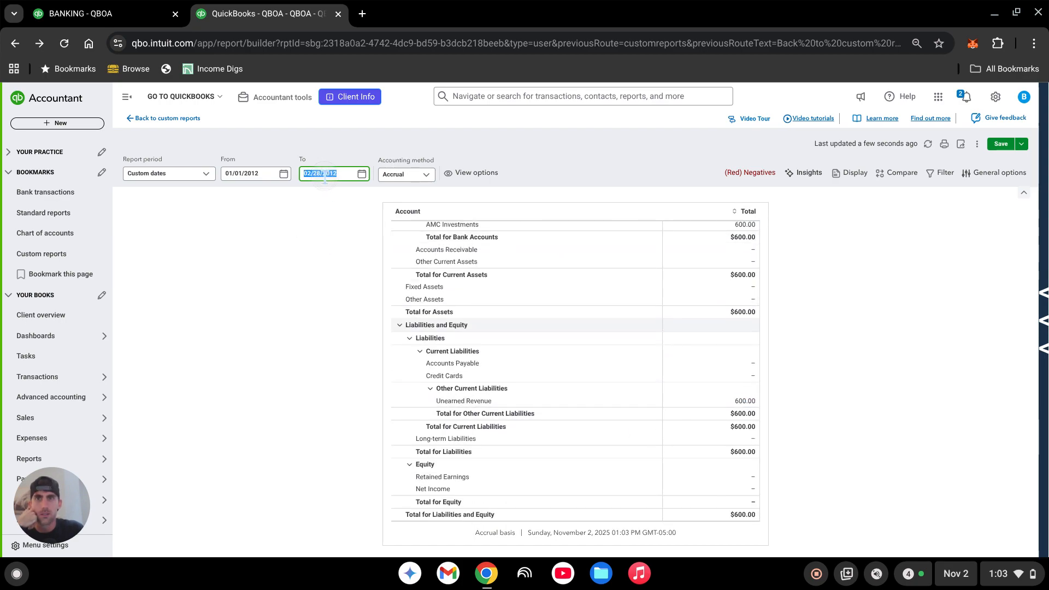
type("3")
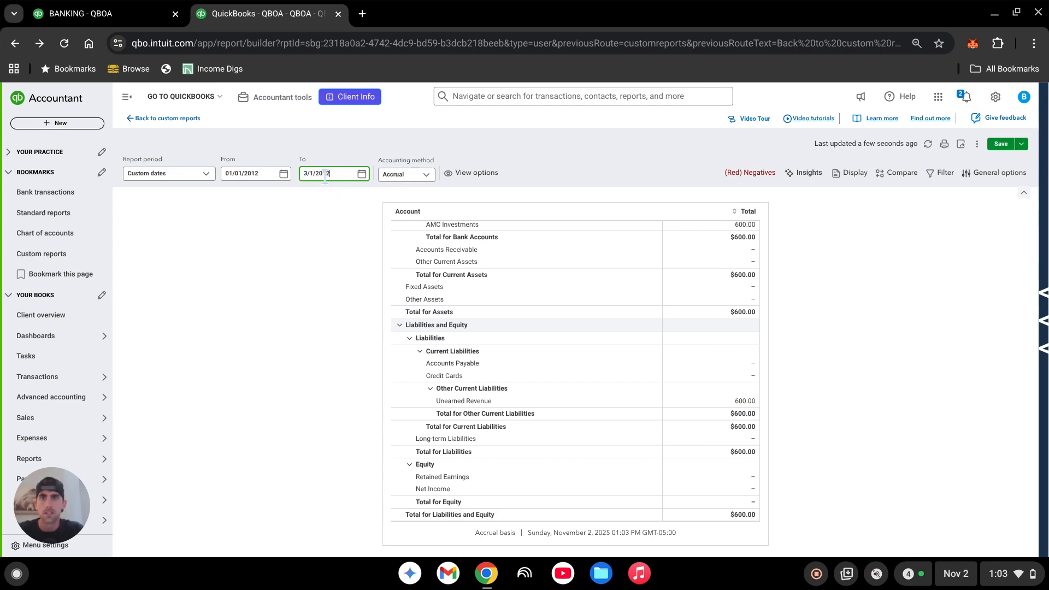
type("/01/2012")
key("Return")
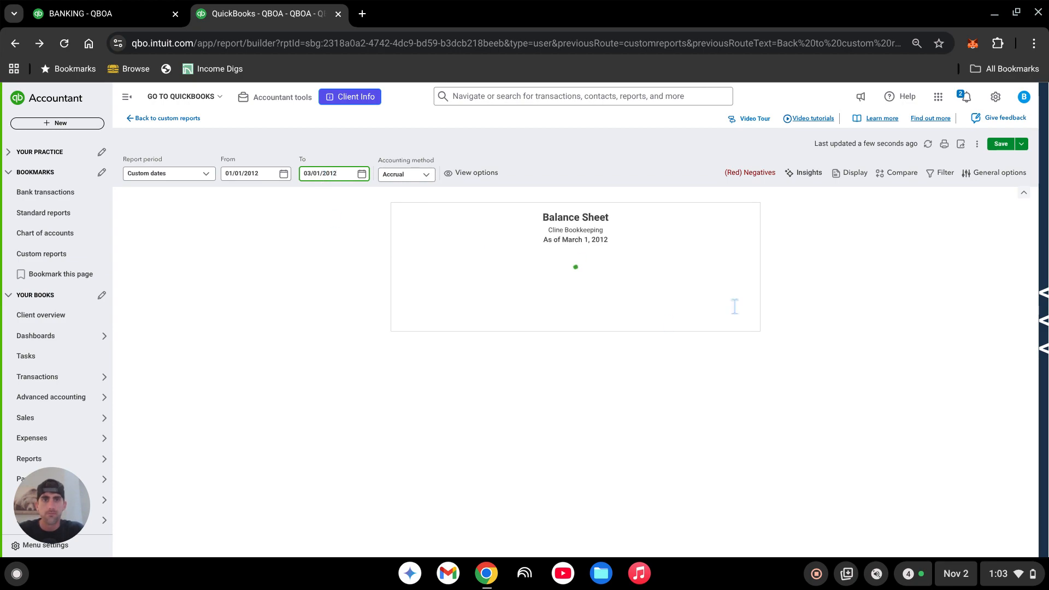
scroll(665, 398, "down", 3)
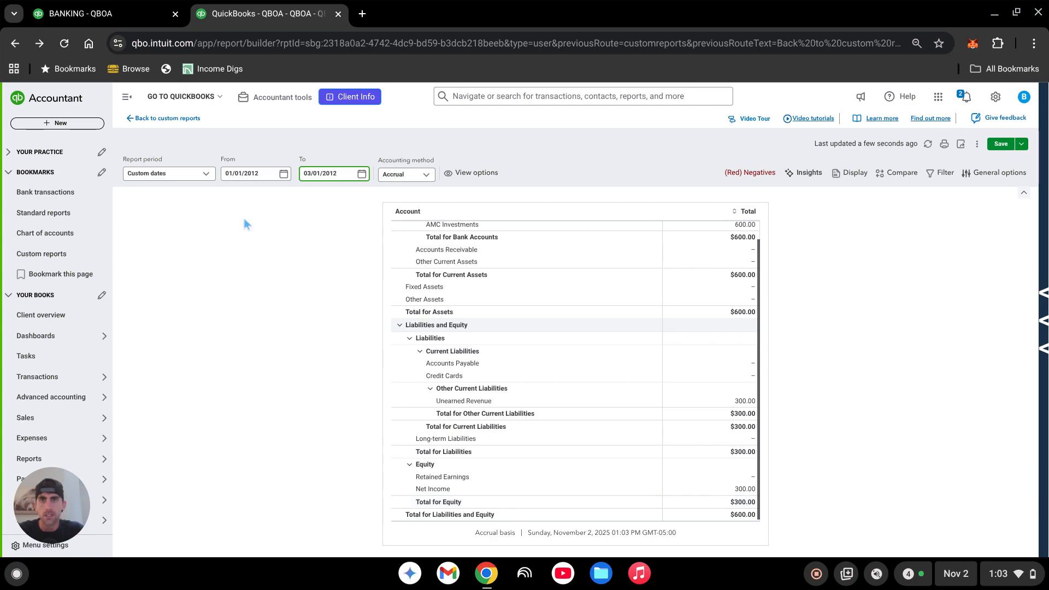
- Set the Balance Sheet's end date to 04/01/2012 and open the details behind the Net Income amount
triple_click(325, 173)
type("4/1/2")
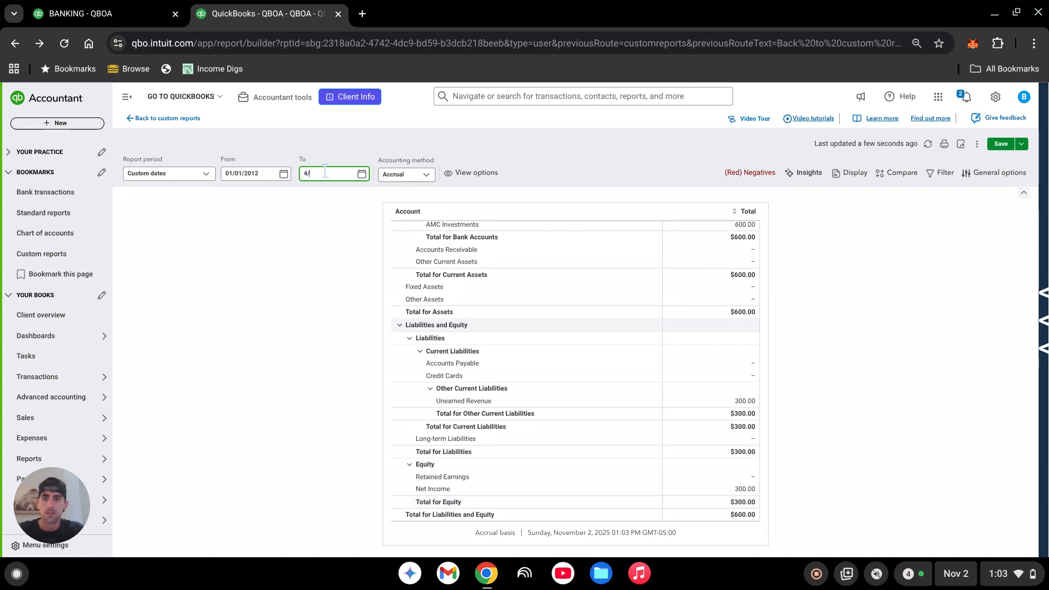
key("Return")
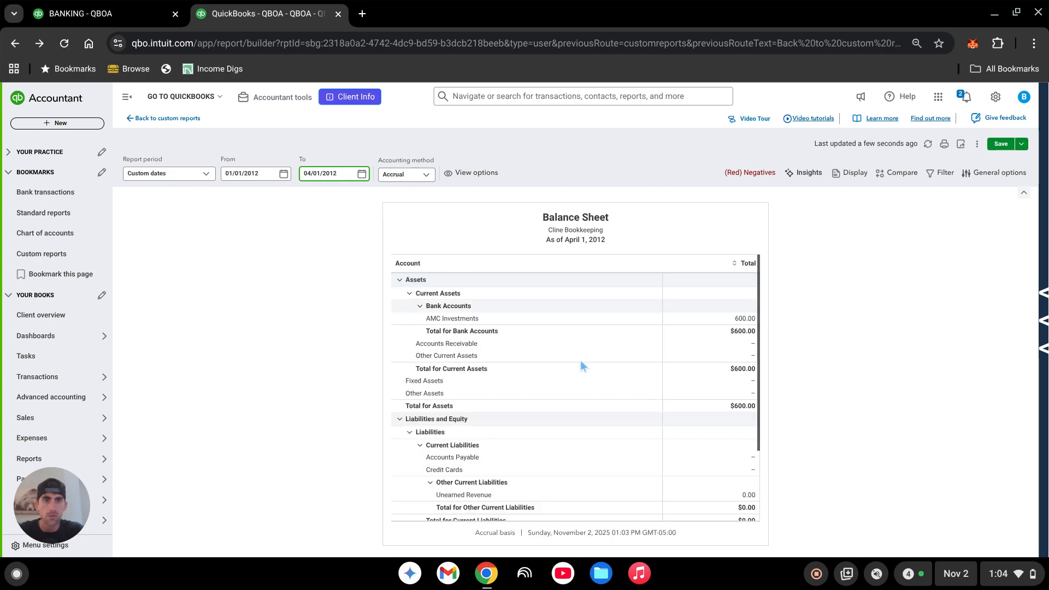
scroll(600, 398, "down", 3)
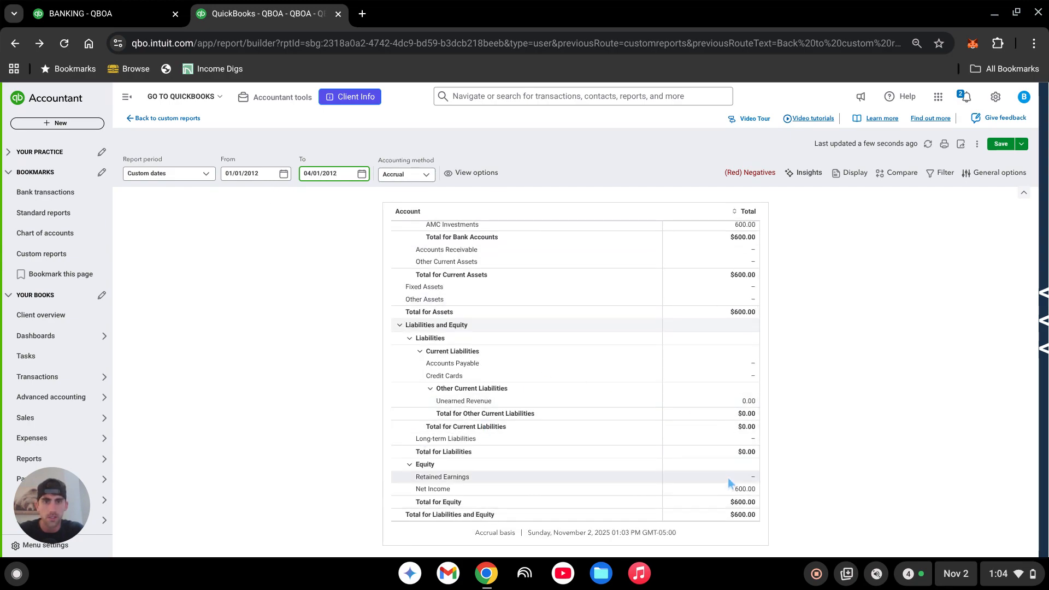
left_click(743, 490)
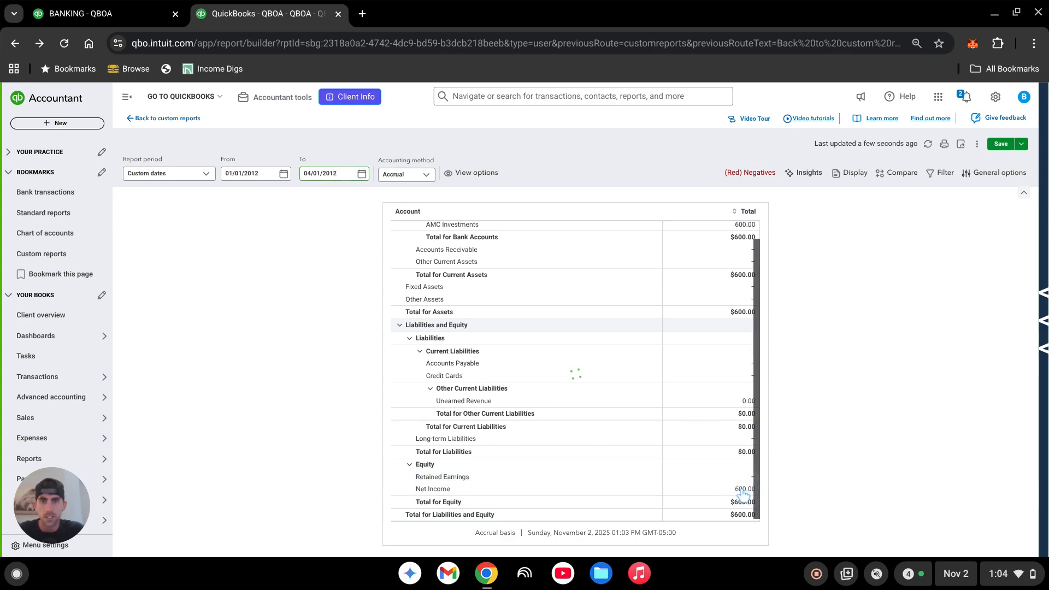